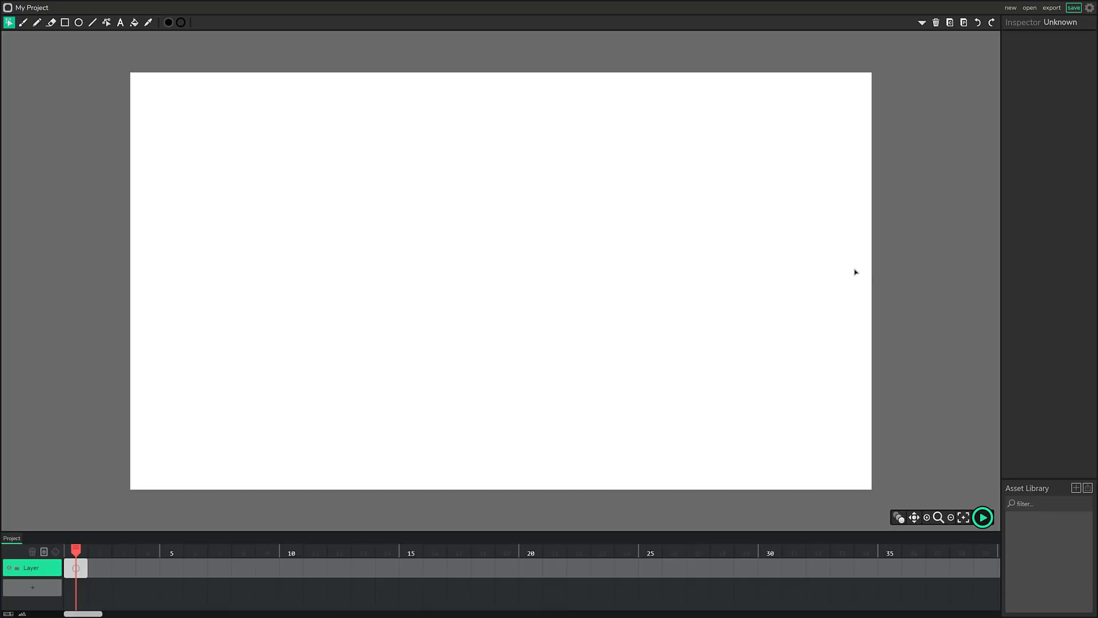
Upload Background.png, Sky.jpg and SpaceMarine.png together as assets into the Asset Library.
click(1077, 487)
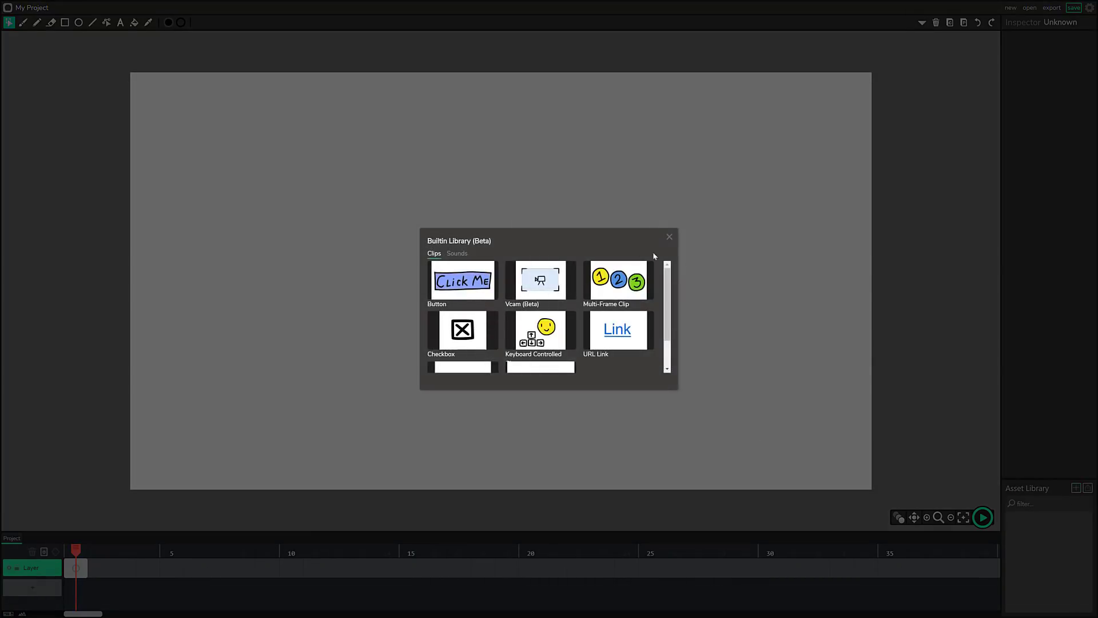
click(670, 239)
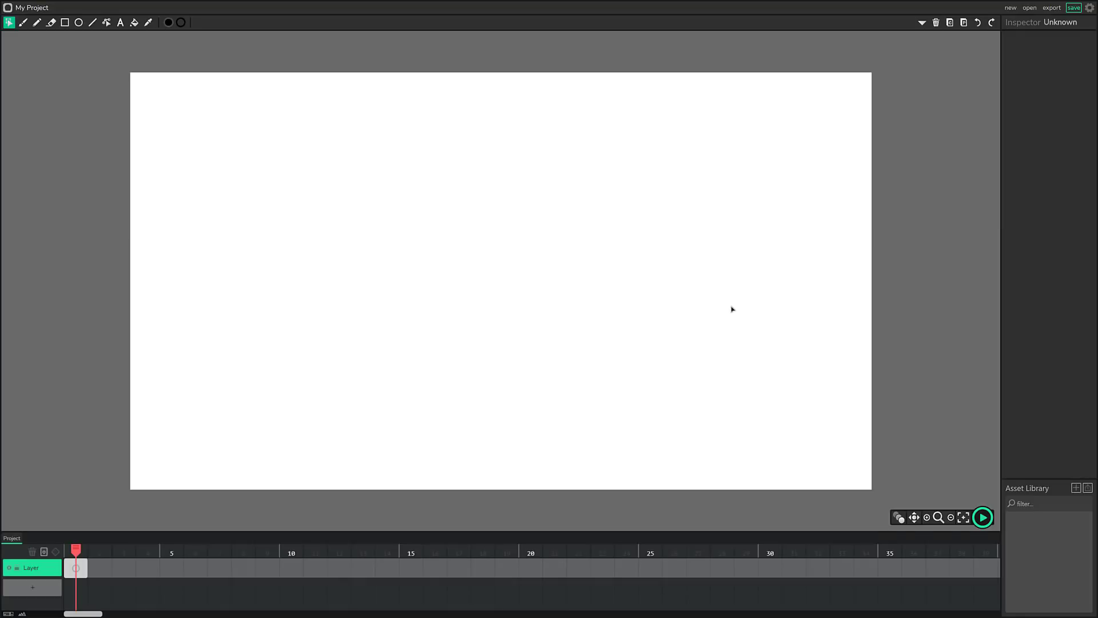
click(1088, 487)
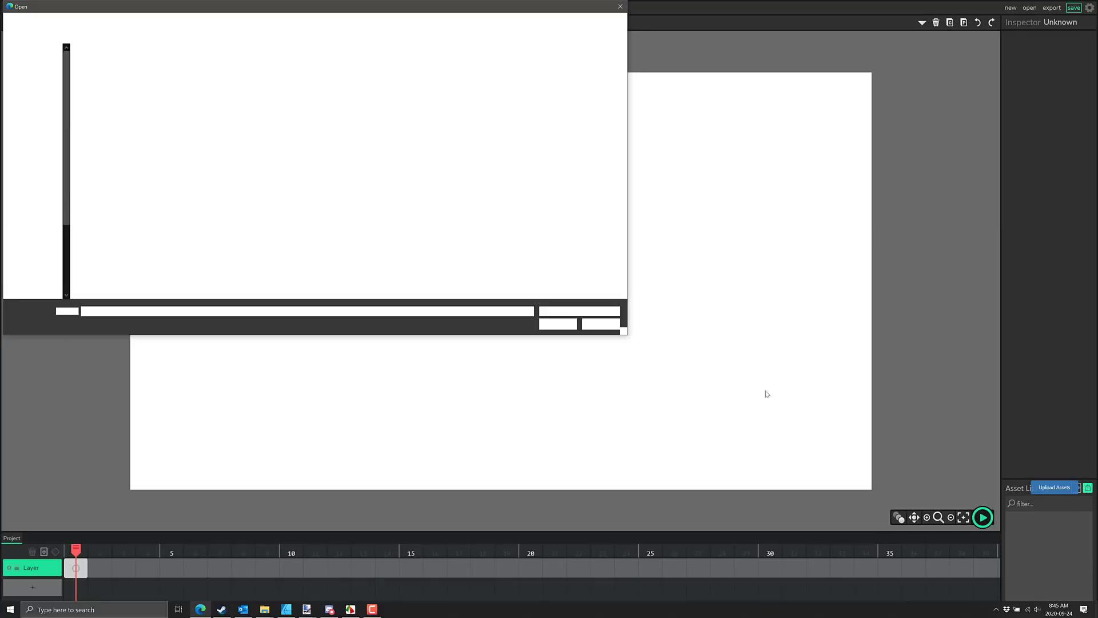
click(146, 75)
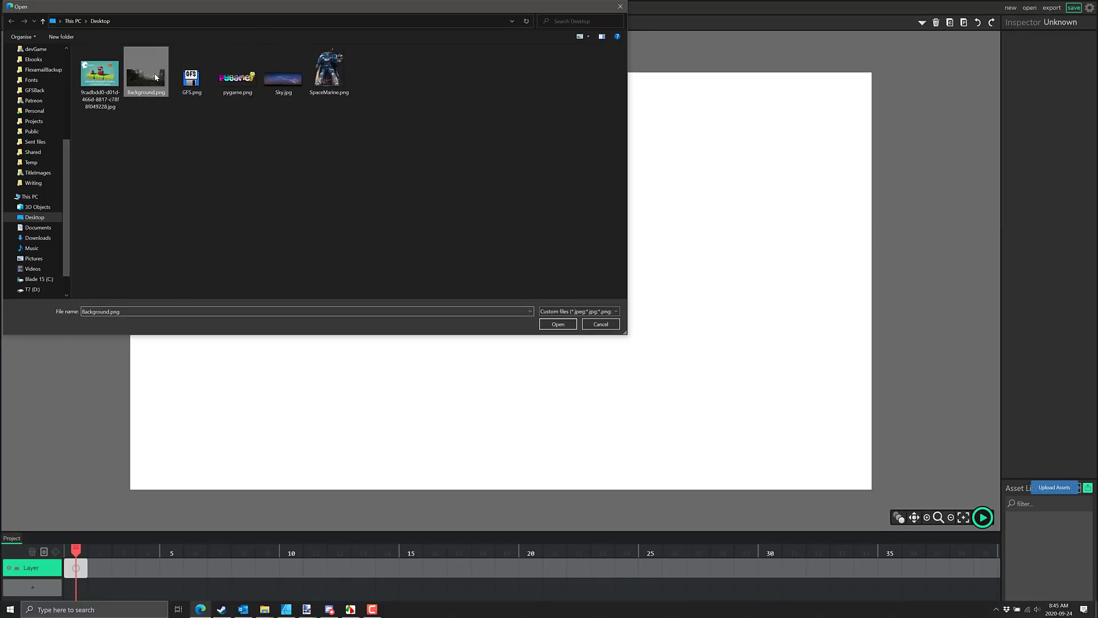
ctrl+click(283, 75)
ctrl+click(328, 72)
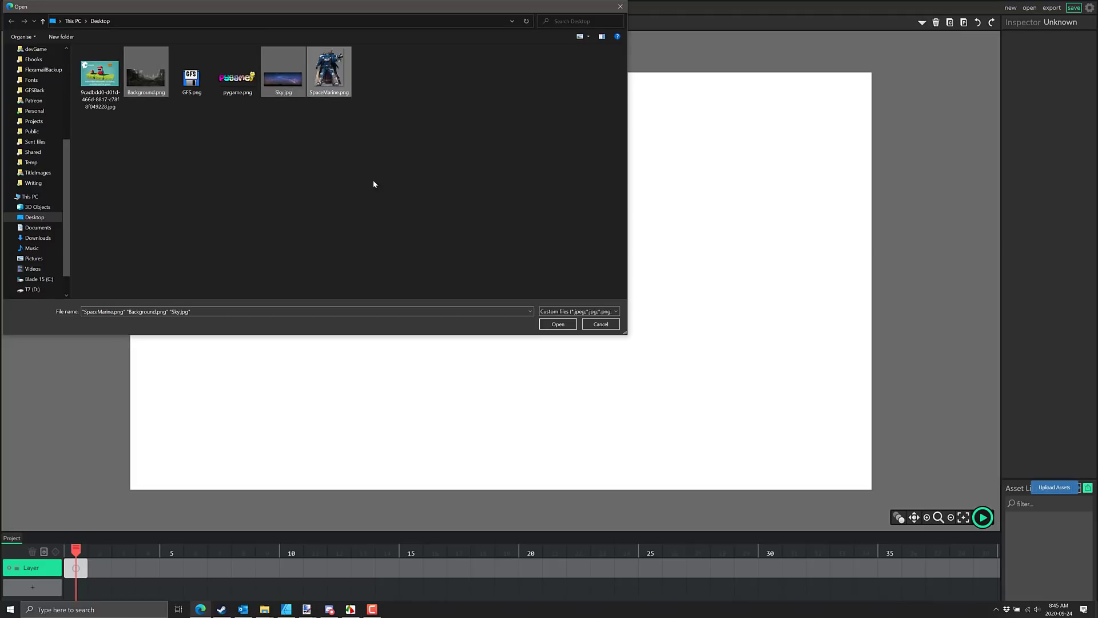
click(558, 325)
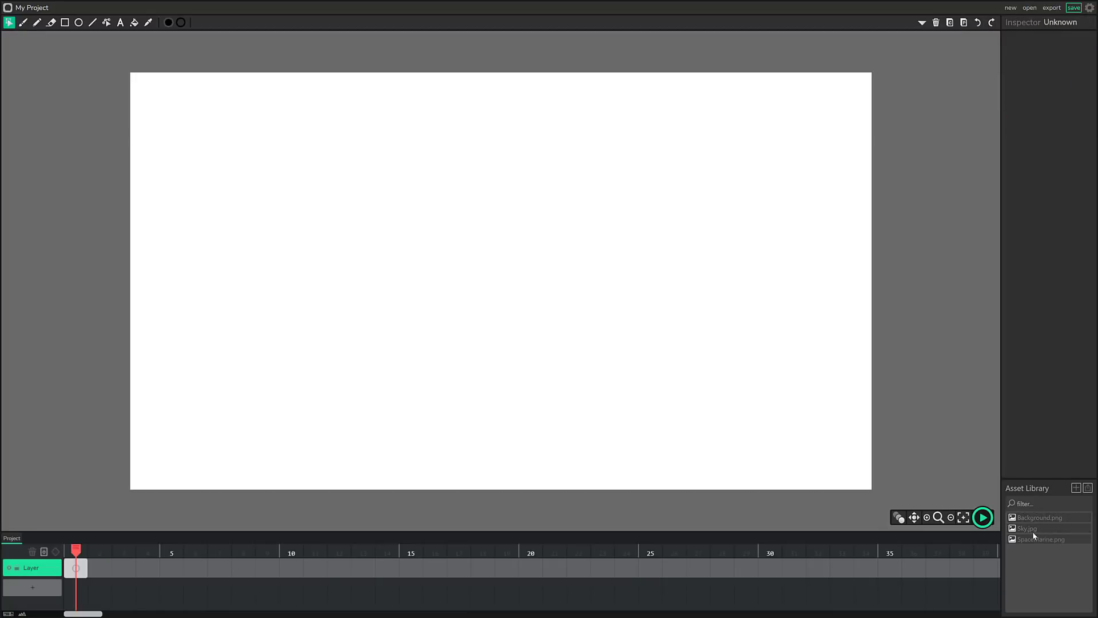
Place Sky.jpg on the stage, undoing an accidental rotation.
drag(1032, 529, 578, 282)
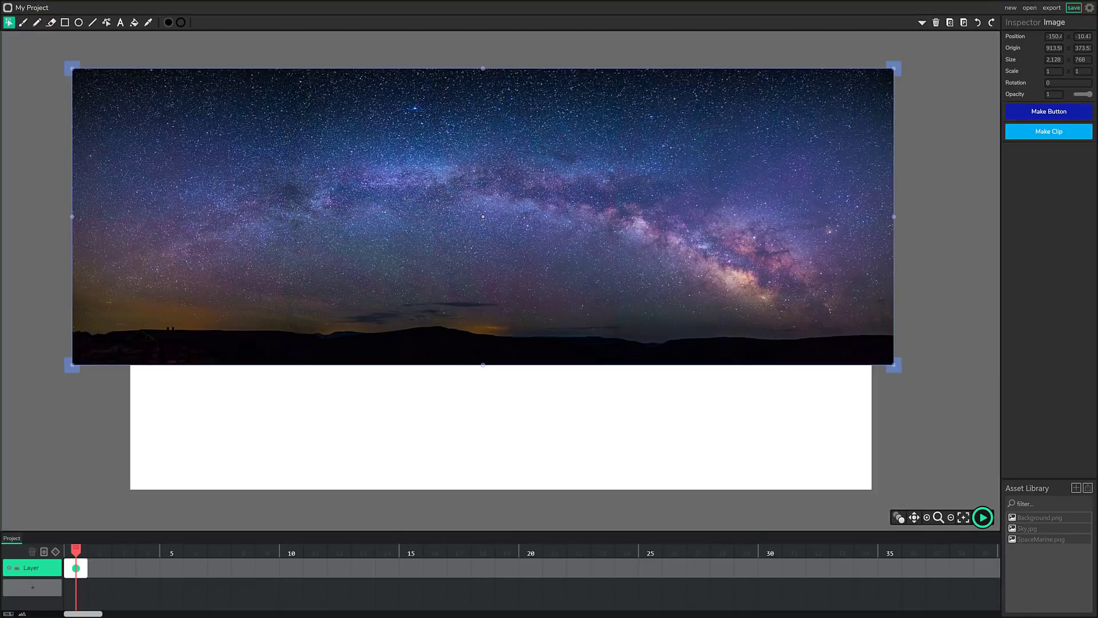
drag(897, 368, 898, 364)
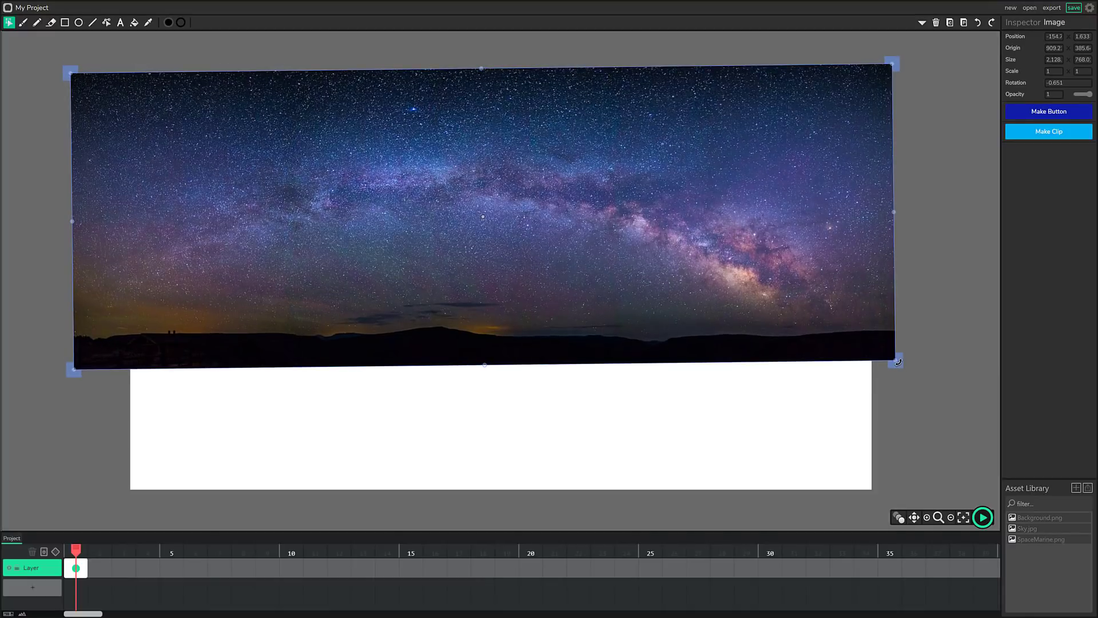
key(ctrl+z)
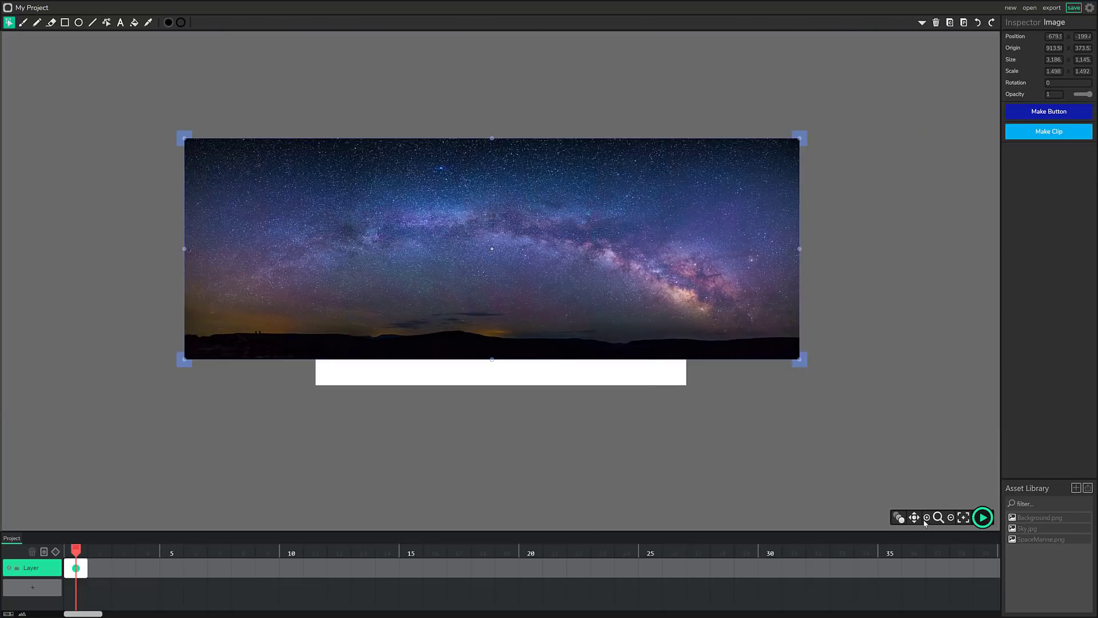
Place Background.png enlarged over the sky, nudge it right, and drop SpaceMarine.png onto the stage.
drag(1039, 518, 509, 306)
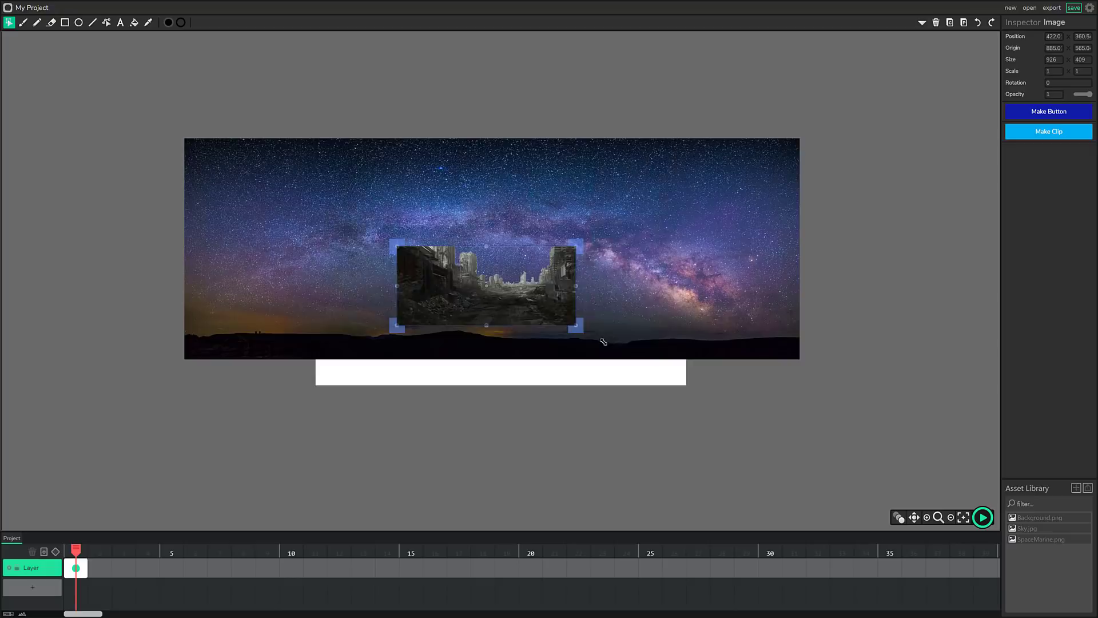
drag(604, 342, 712, 400)
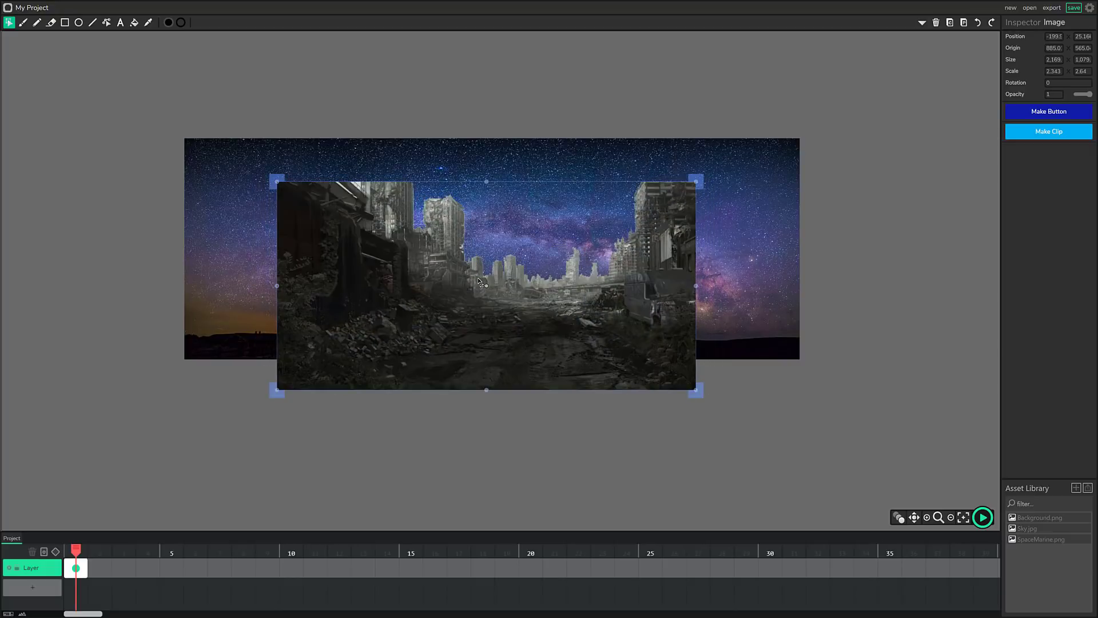
drag(478, 280, 492, 281)
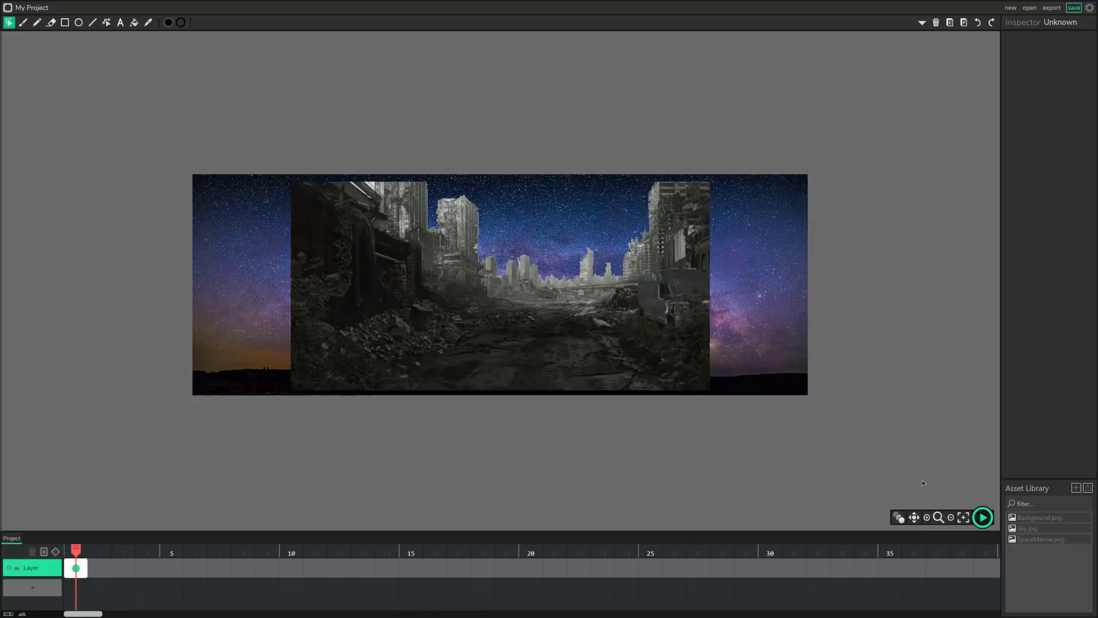
drag(1035, 539, 555, 359)
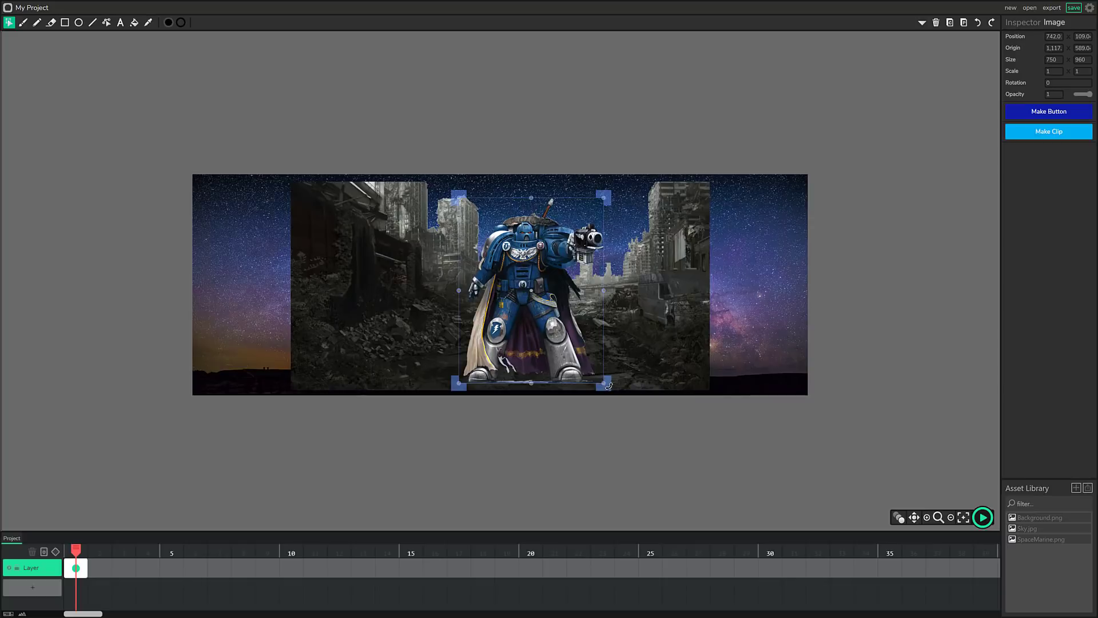
Shrink the SpaceMarine figure to about 0.6 and shift the city background behind it.
drag(609, 386, 561, 331)
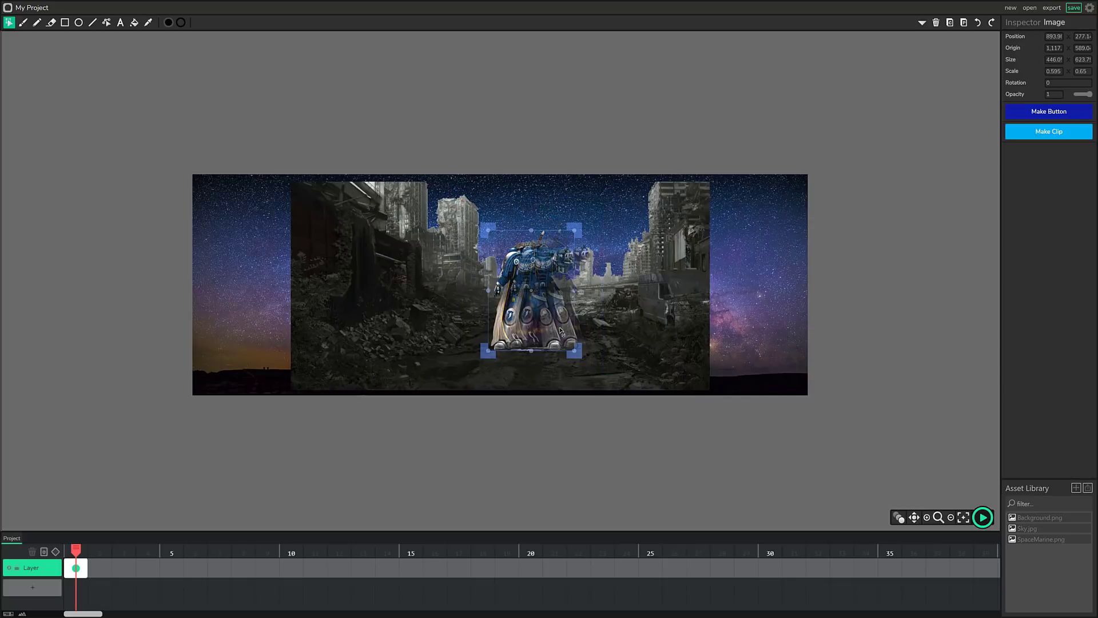
scroll(561, 331, up, 5)
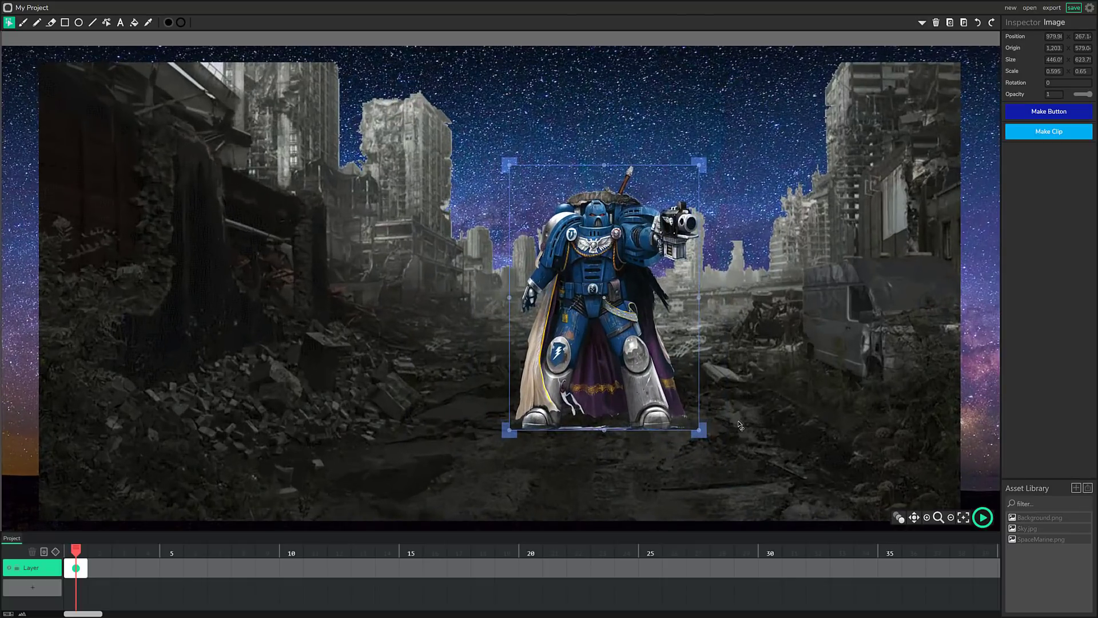
click(655, 424)
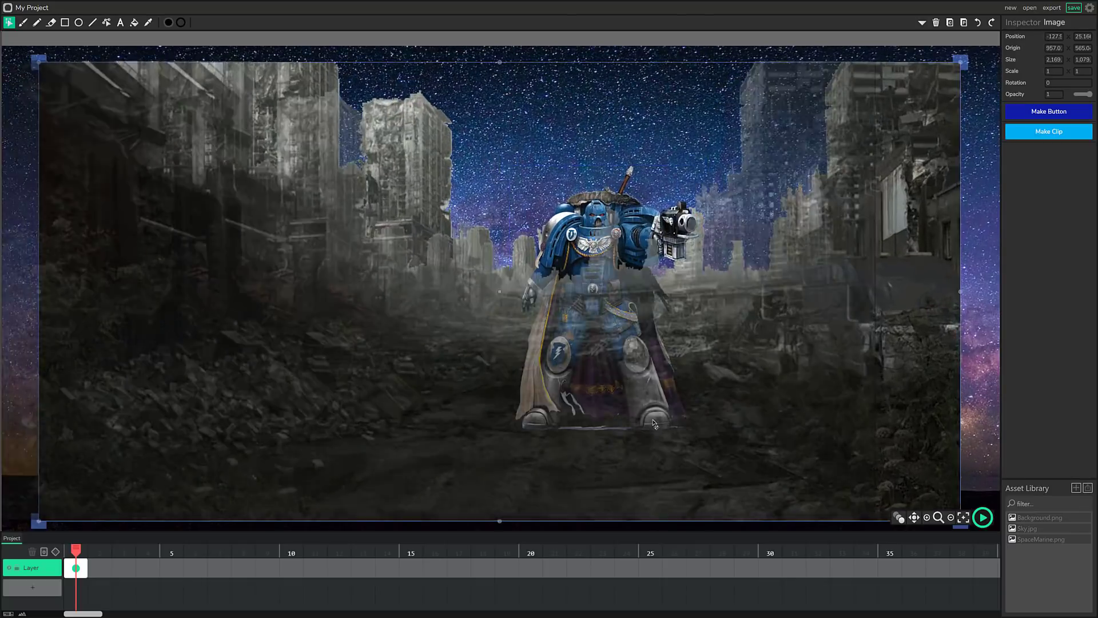
drag(655, 423, 816, 418)
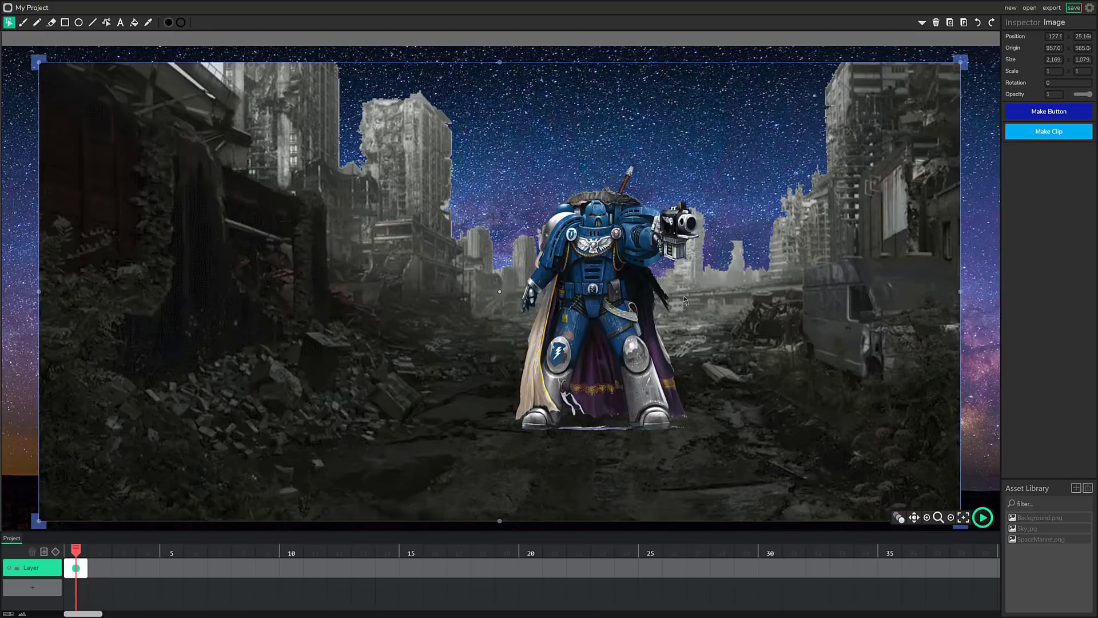
Apply the 720p (1,280 x 720) stage preset, then replace the project with a new blank one.
click(1090, 7)
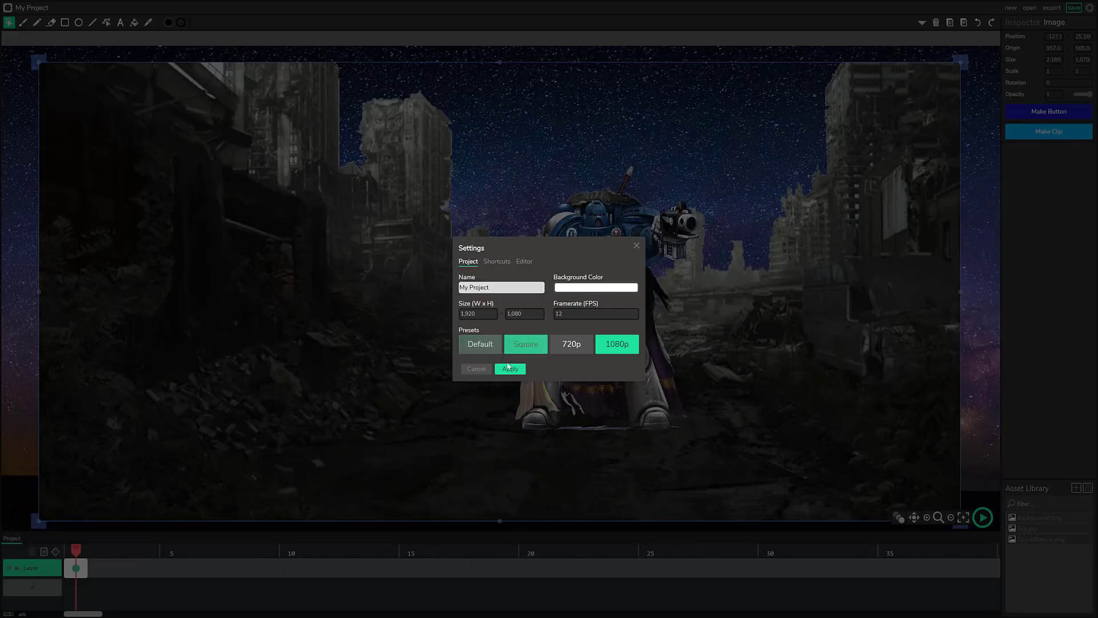
click(573, 346)
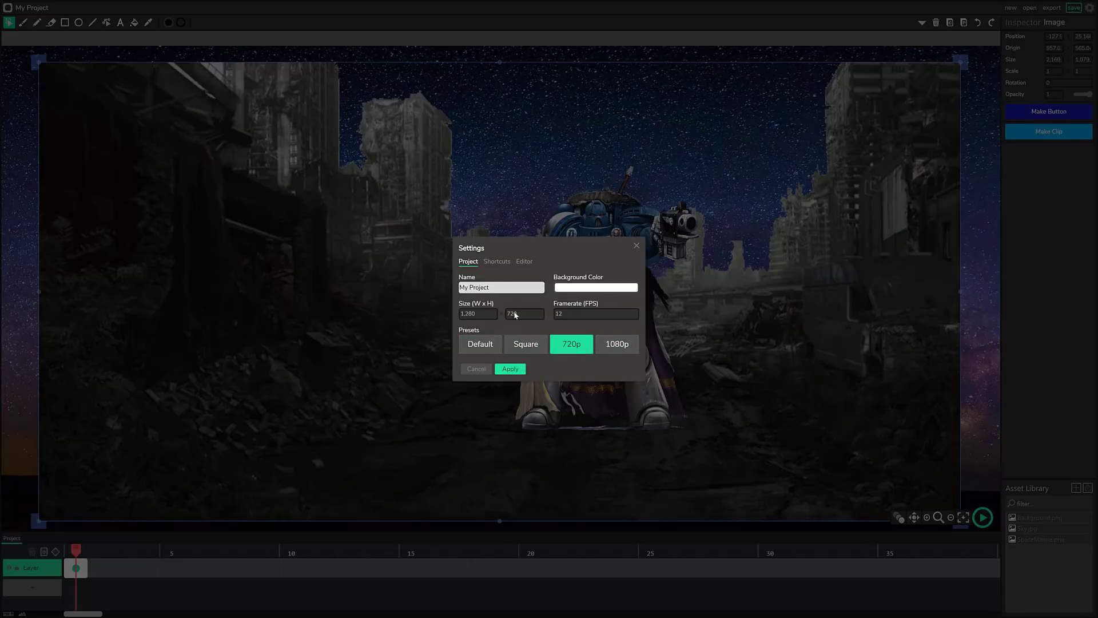
click(511, 369)
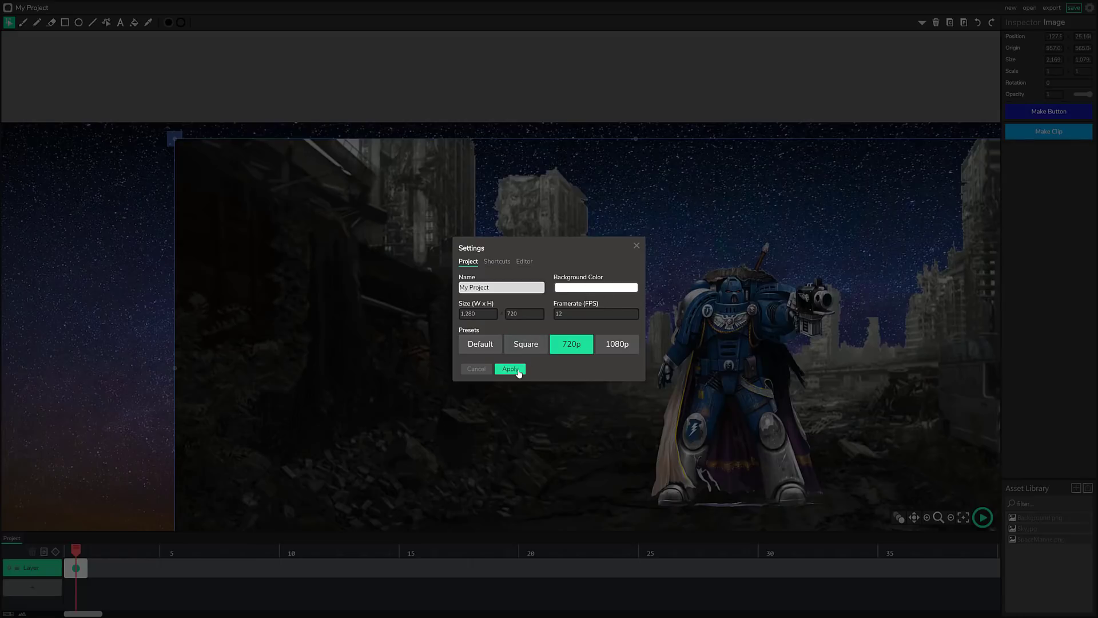
click(637, 246)
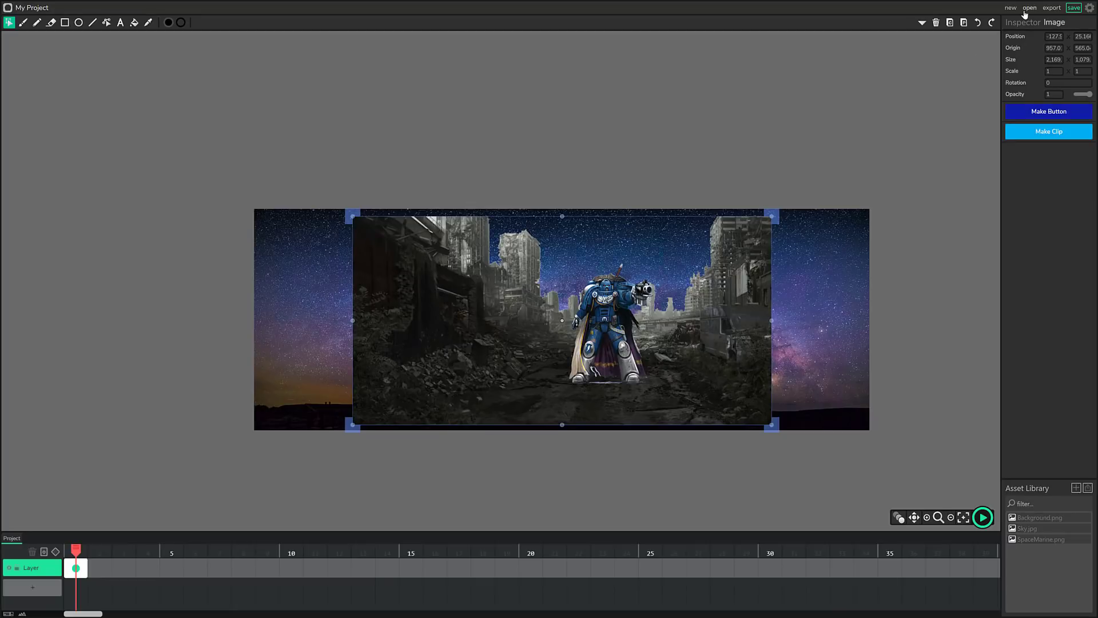
click(1011, 7)
click(575, 342)
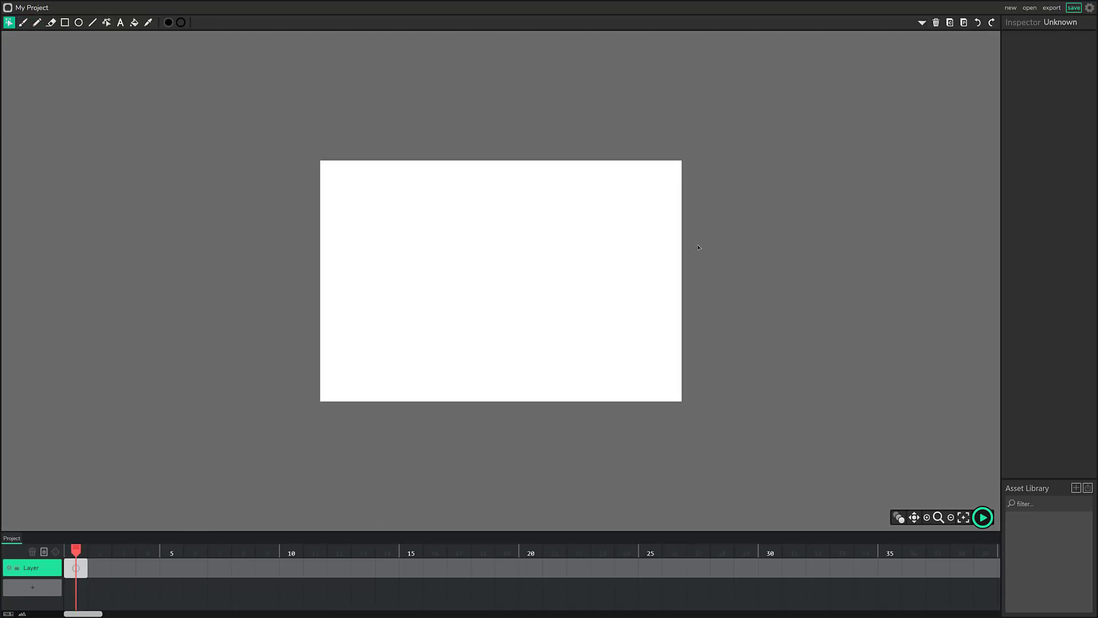
Import Background.png, place it on the stage and stretch it vertically to about 1.408.
click(1088, 488)
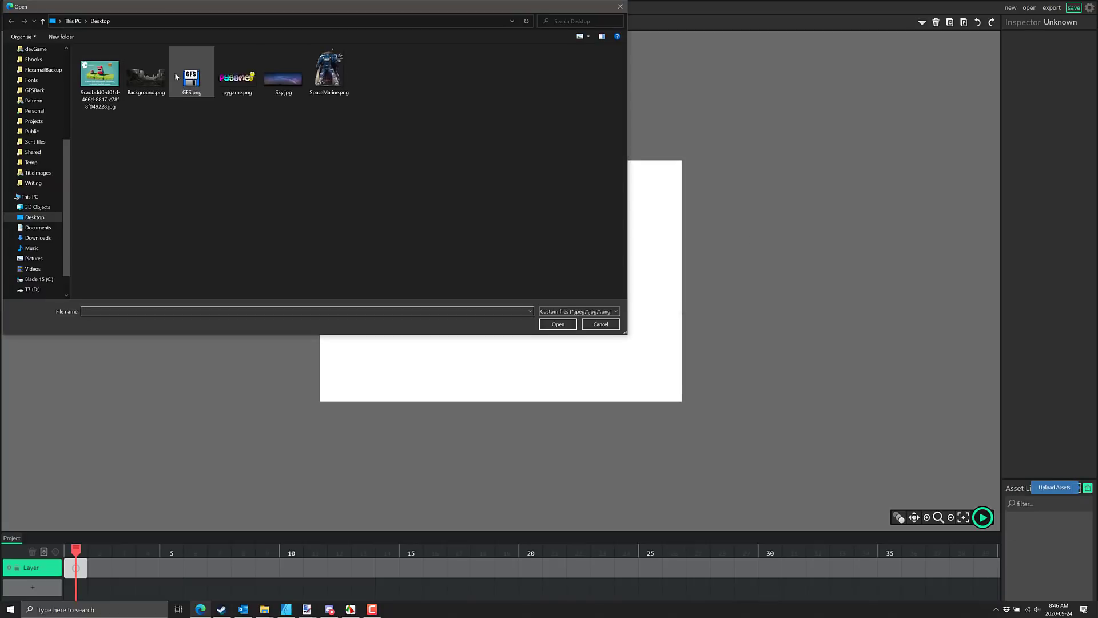
double_click(146, 74)
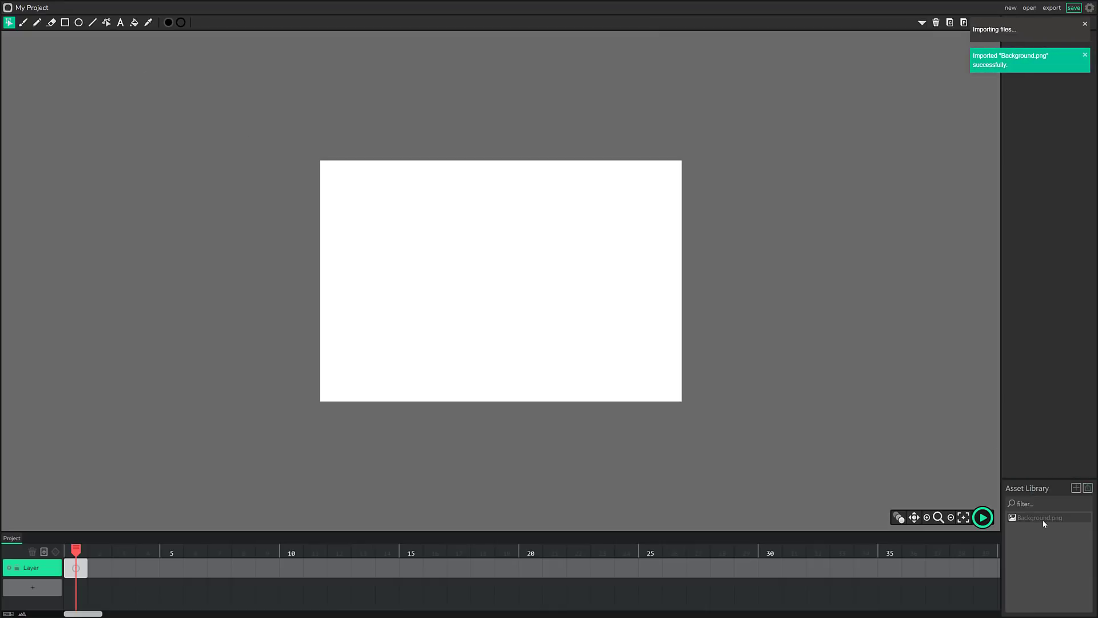
drag(1042, 520, 345, 282)
drag(430, 324, 558, 312)
drag(708, 369, 734, 399)
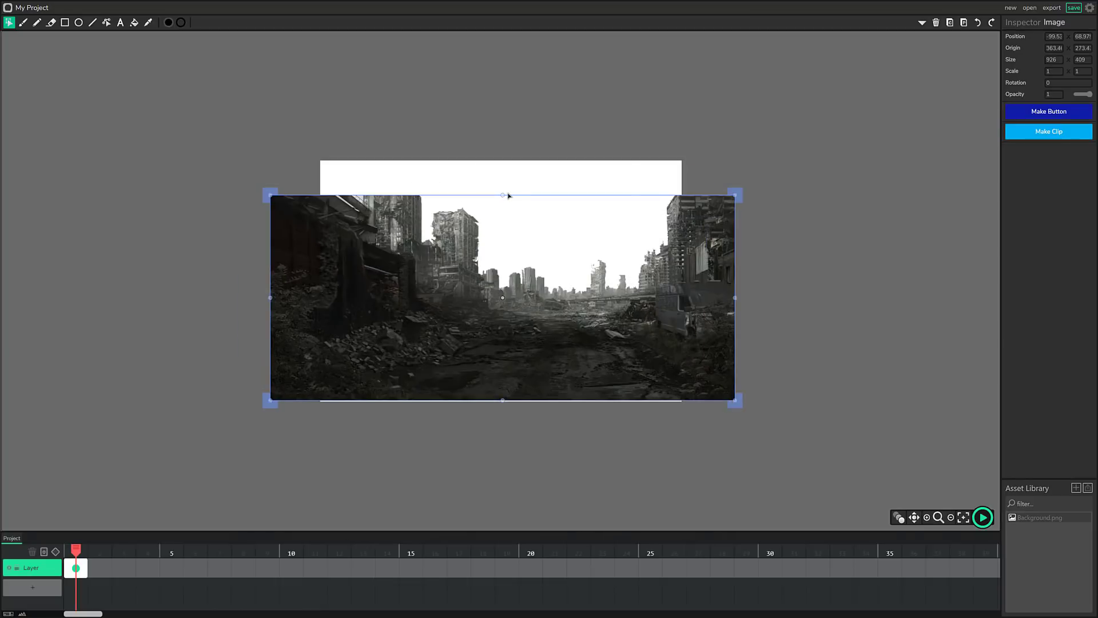
drag(503, 198, 503, 154)
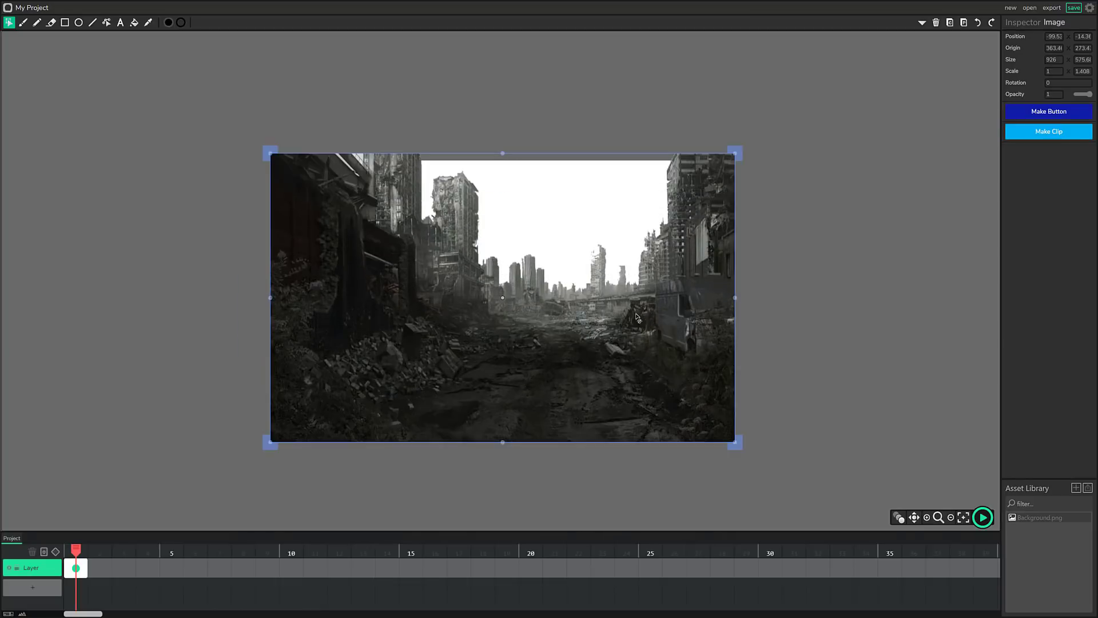
key(Escape)
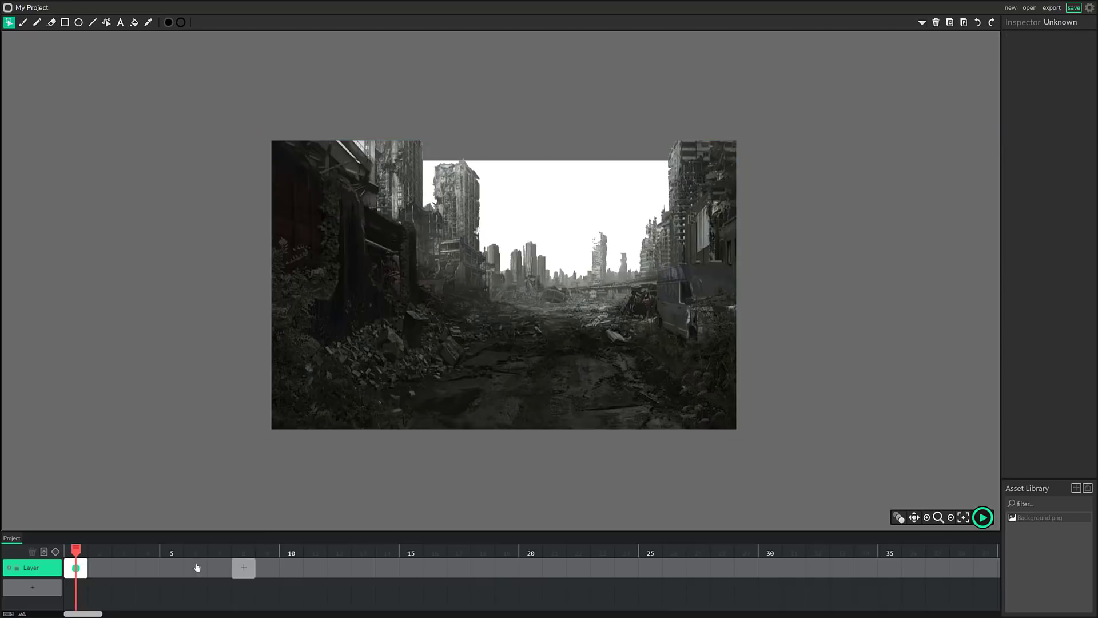
Add Layer 2, select its first frame, and choose the brush with red fill.
click(35, 588)
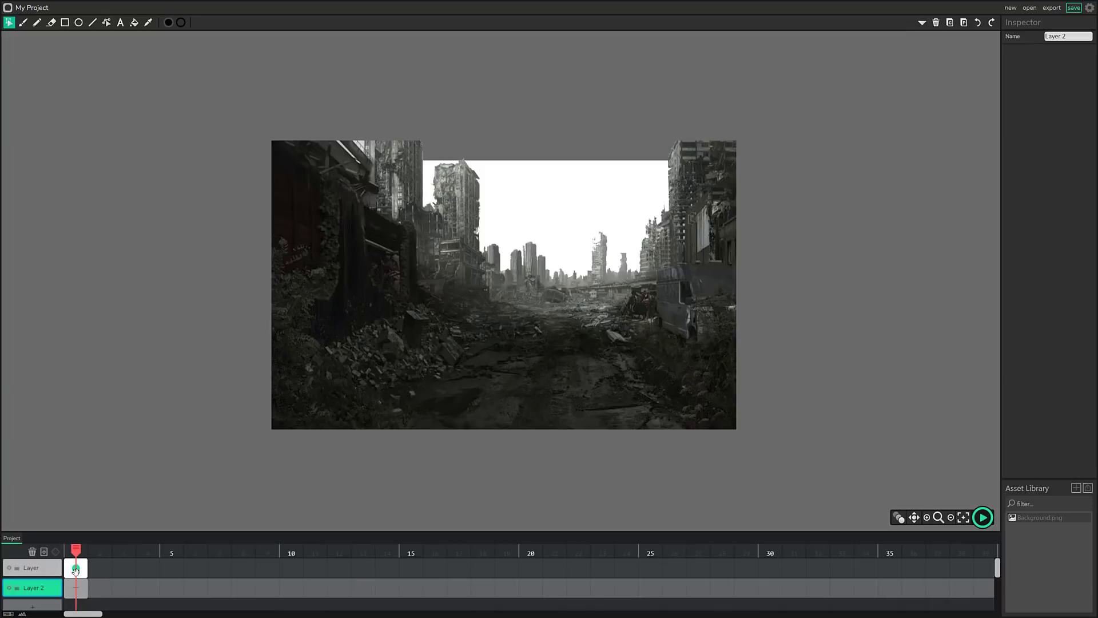
click(78, 592)
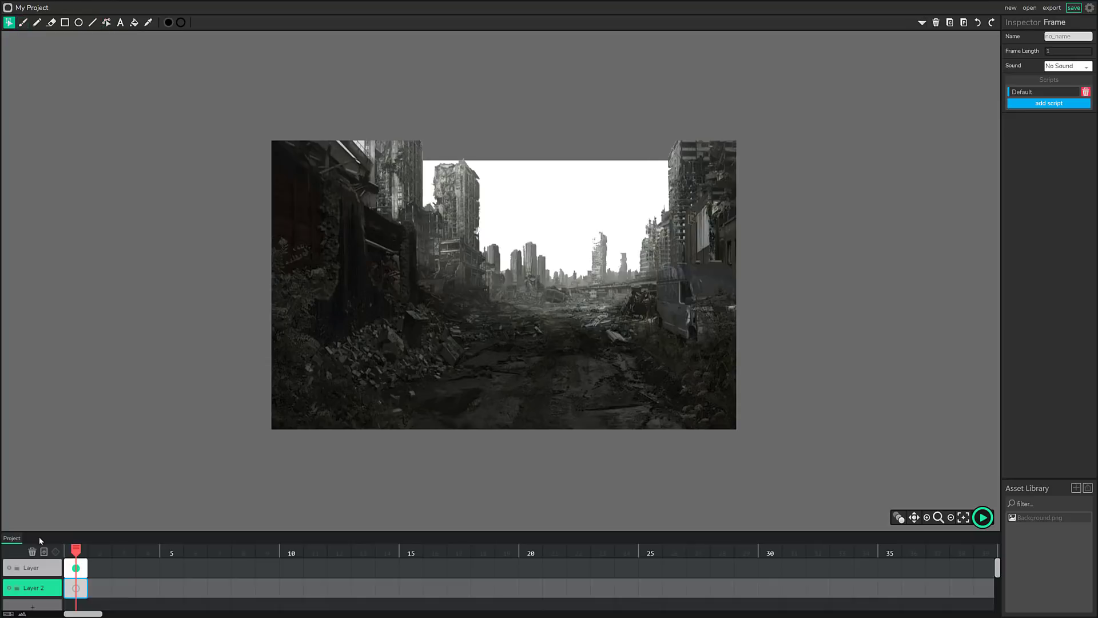
click(23, 23)
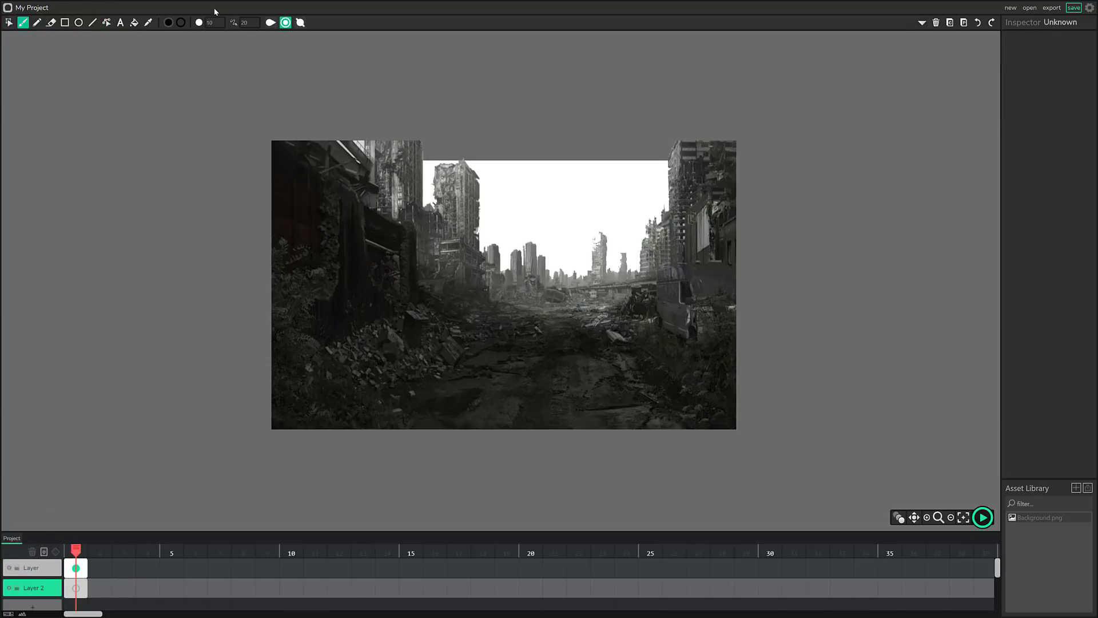
click(169, 22)
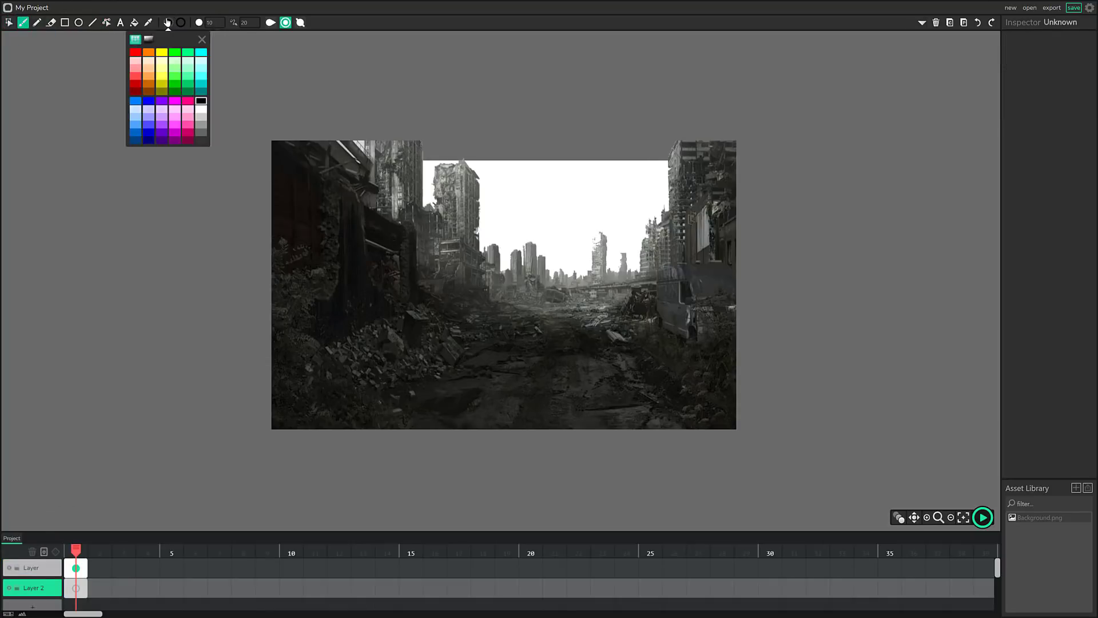
click(135, 52)
click(182, 22)
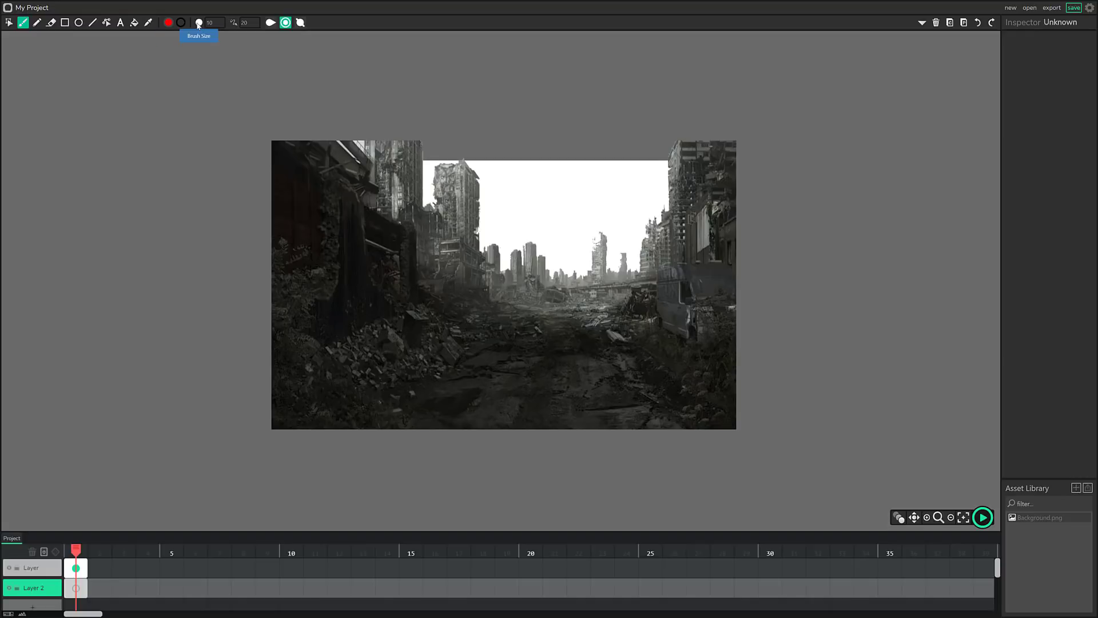
Change the brush mode and draw a red circle in the sky.
mouse_move(249, 22)
click(299, 23)
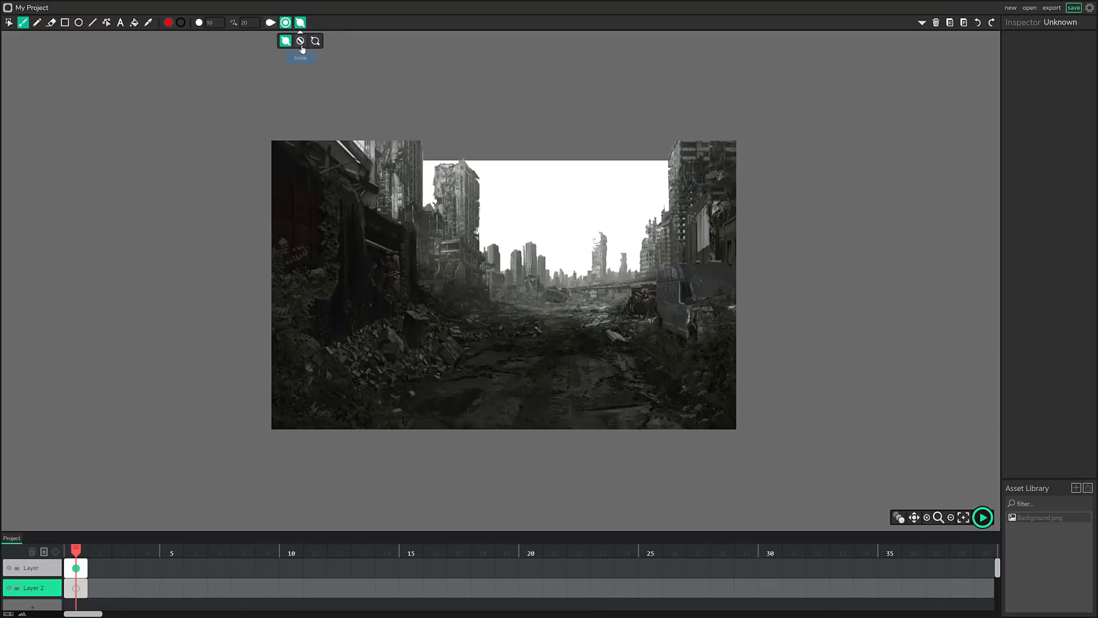
click(315, 40)
mouse_move(530, 180)
mouse_down()
mouse_move(604, 190)
mouse_move(608, 219)
mouse_move(573, 236)
mouse_move(545, 230)
mouse_move(529, 179)
mouse_up()
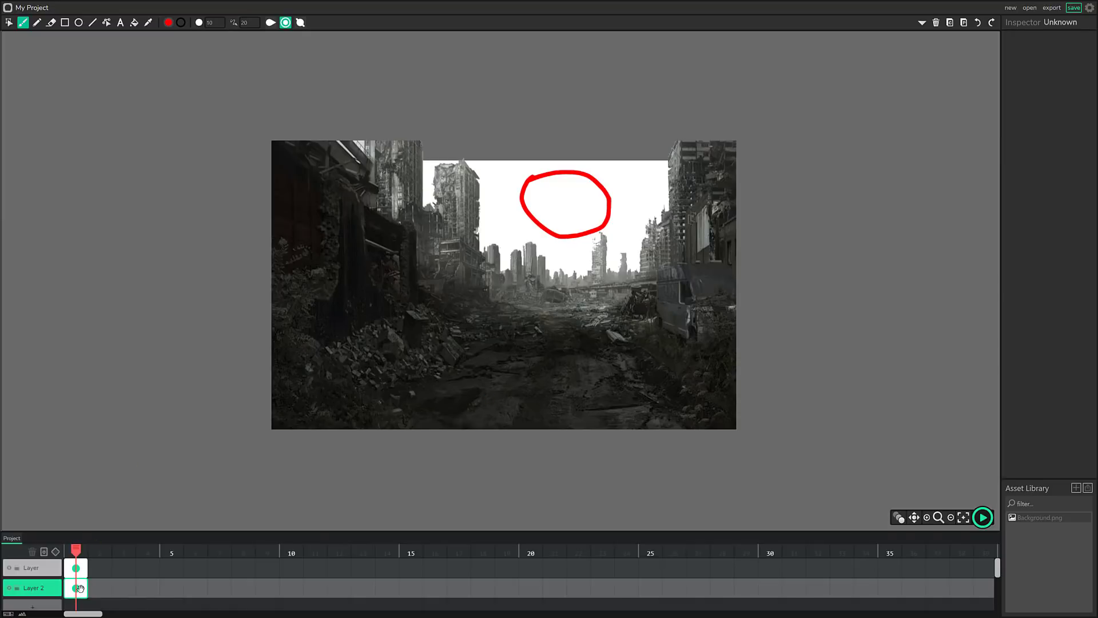
Add a blank keyframe at frame 5 on Layer 2 with a red loop near the canvas centre.
double_click(170, 588)
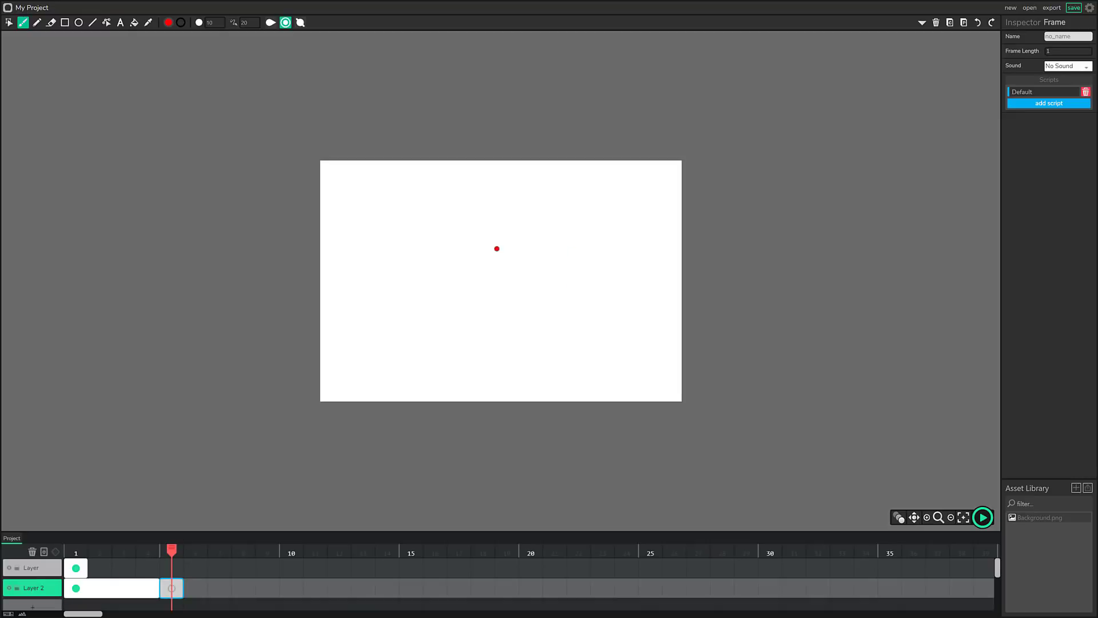
mouse_move(488, 227)
mouse_down()
mouse_move(536, 232)
mouse_move(557, 268)
mouse_move(525, 286)
mouse_move(487, 283)
mouse_move(477, 248)
mouse_move(491, 227)
mouse_up()
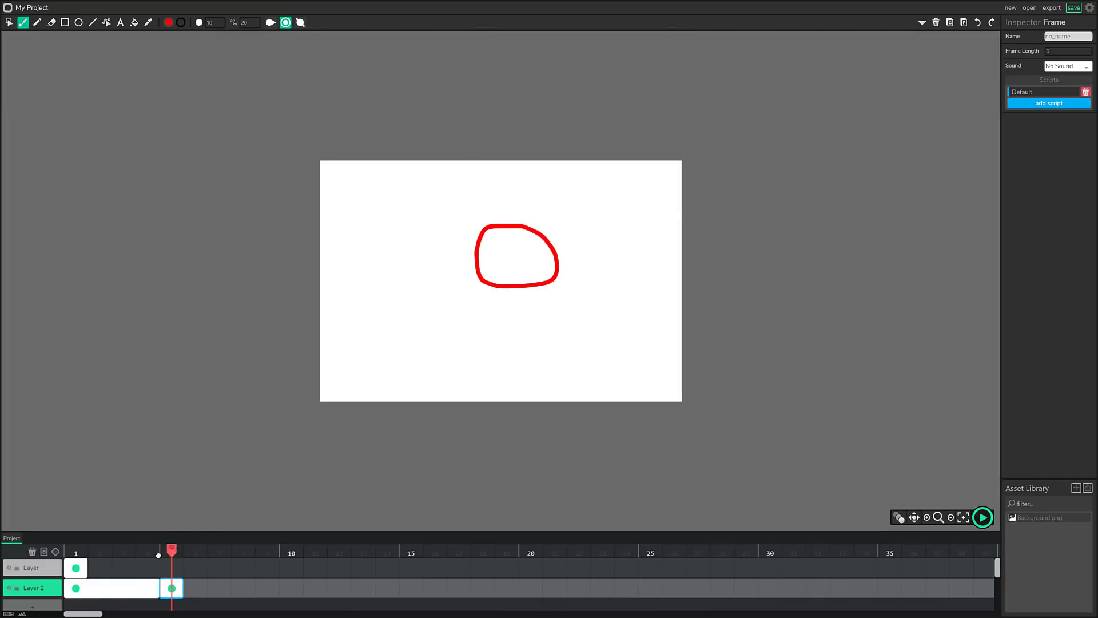
click(76, 556)
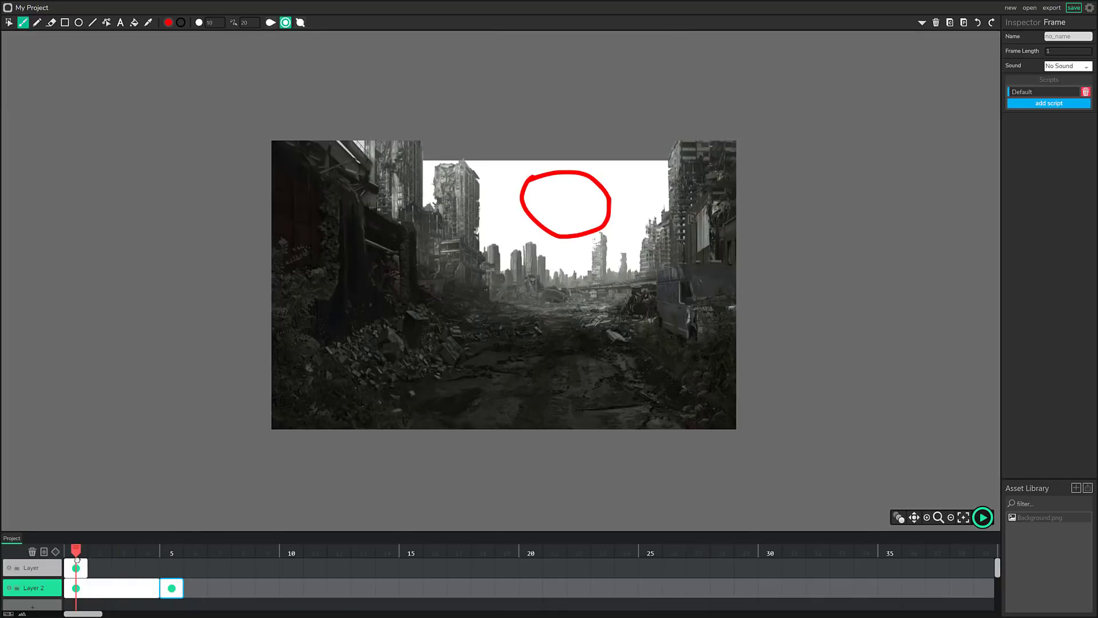
Play the animation, extend the background layer's frames to about frame 37, and play again.
click(982, 518)
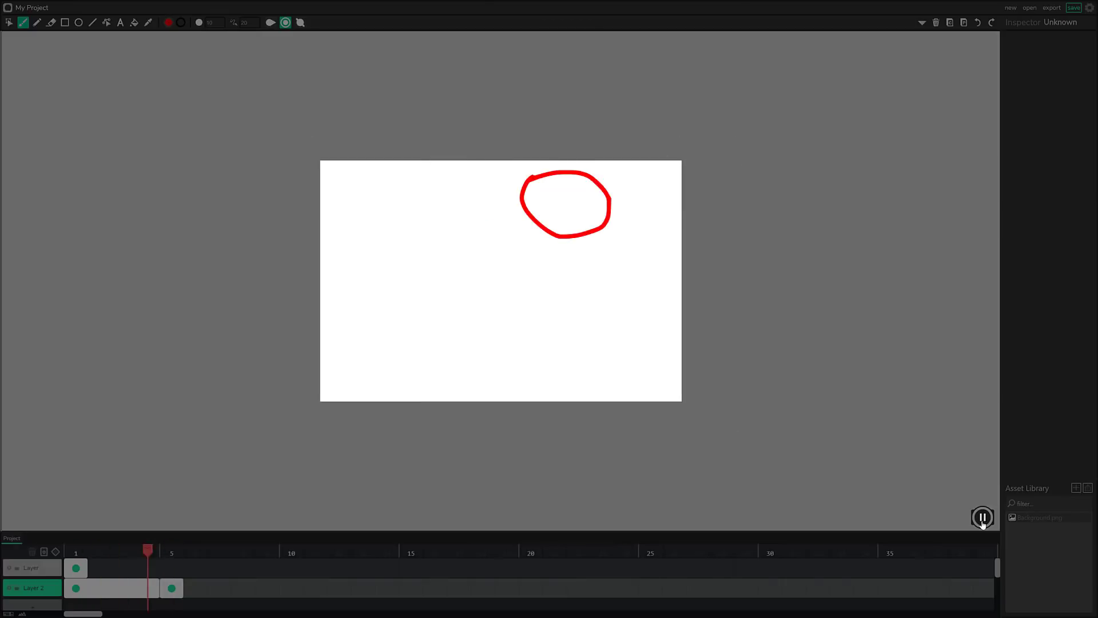
click(982, 518)
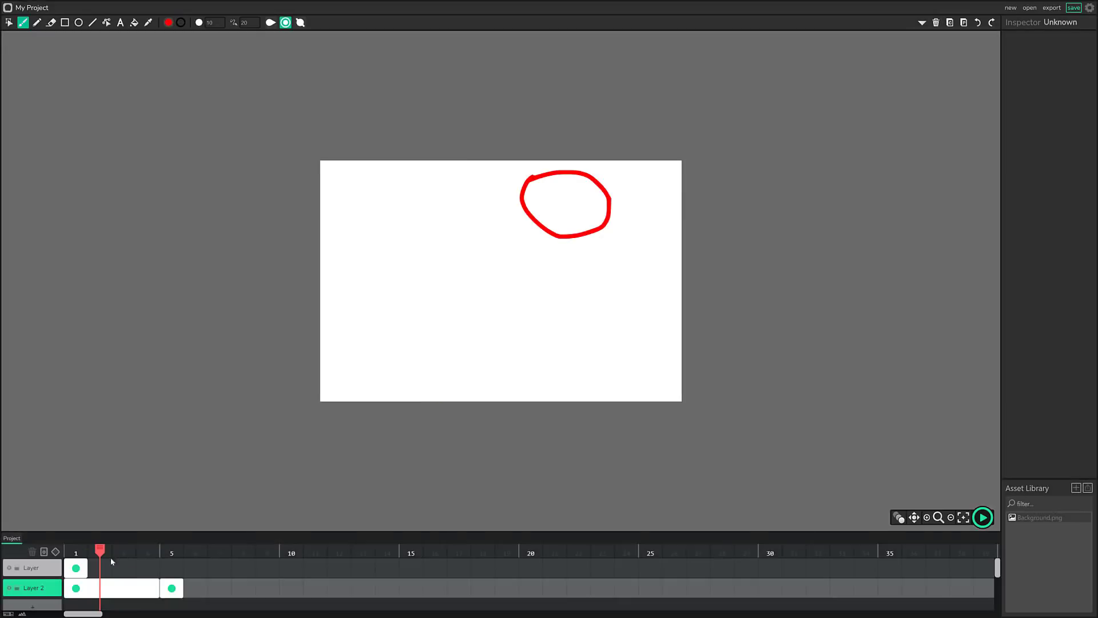
drag(99, 551, 948, 564)
click(982, 518)
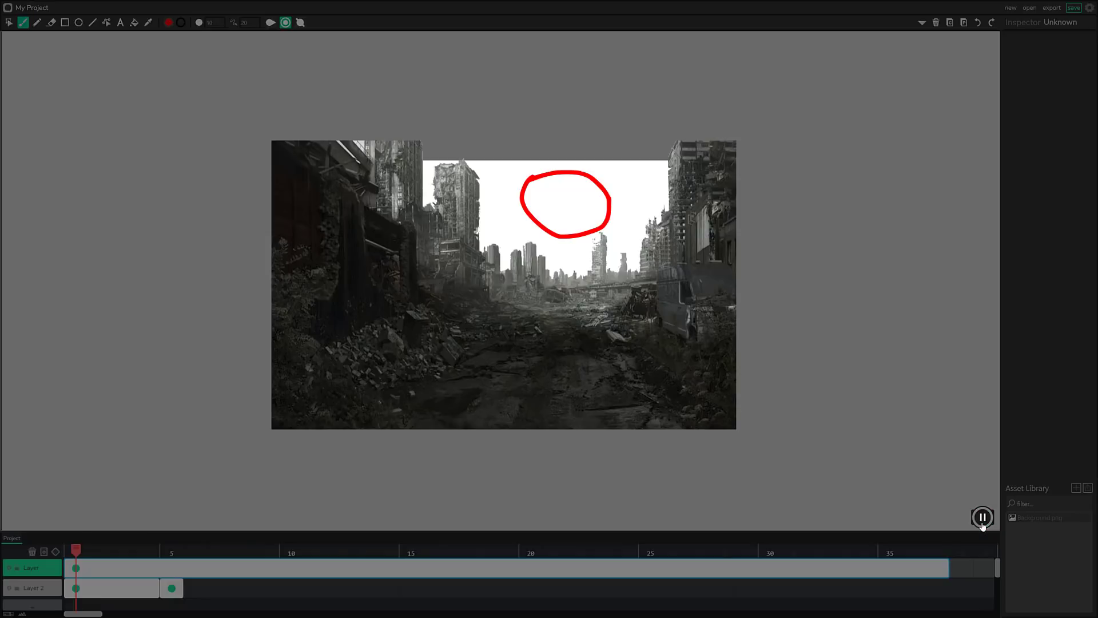
Pause playback and scrub between frames 3 and 5 to compare the red circles.
click(982, 521)
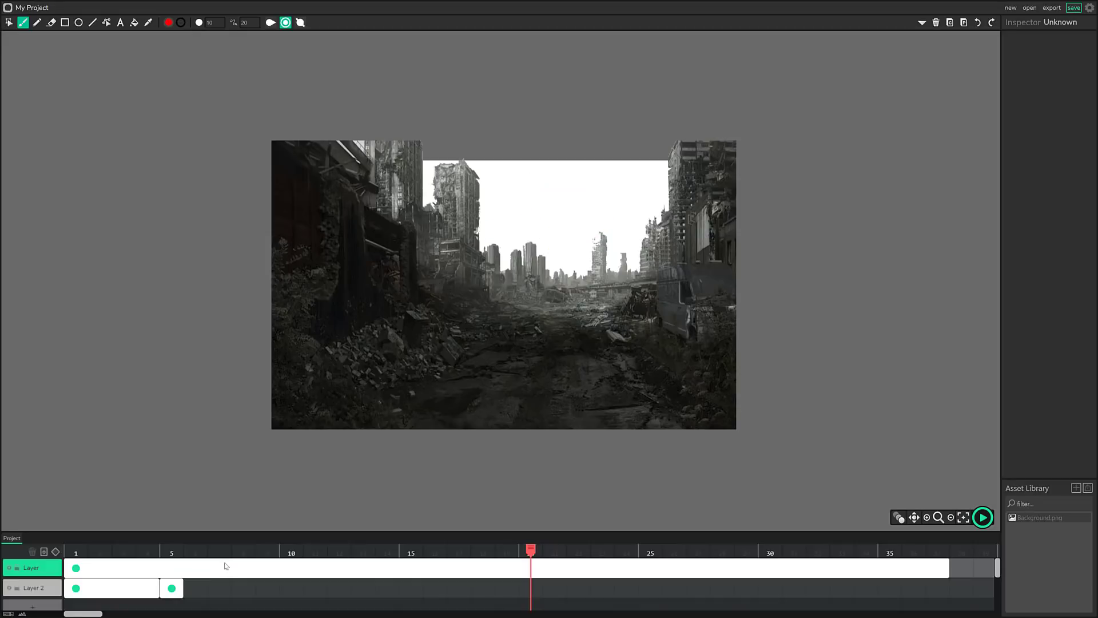
drag(532, 549, 45, 564)
click(171, 589)
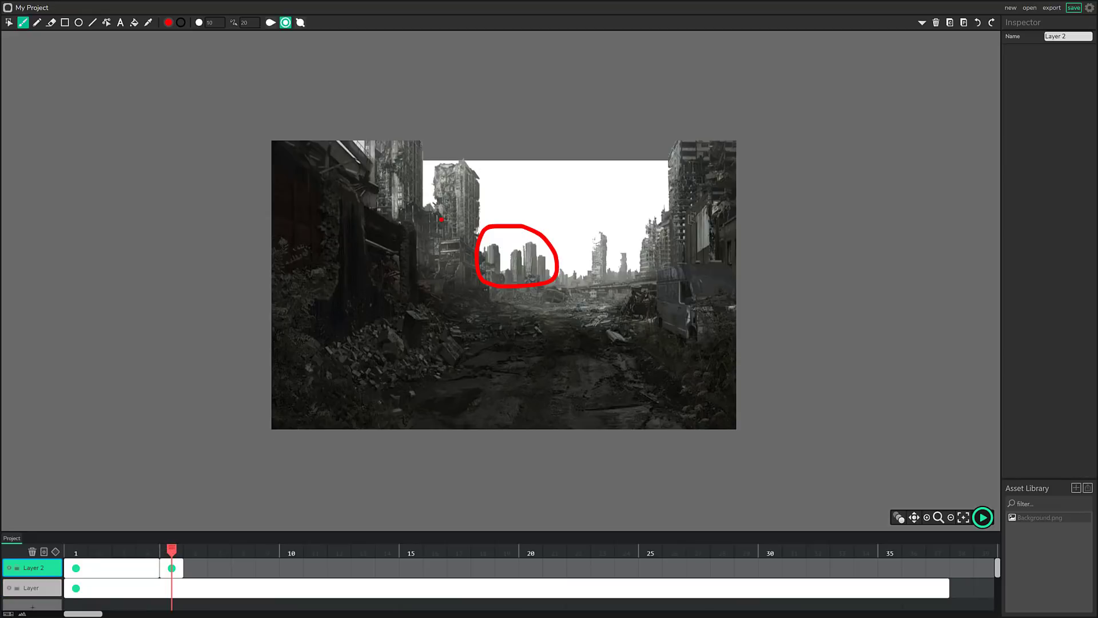
mouse_move(178, 554)
mouse_down()
mouse_move(140, 554)
mouse_move(195, 553)
mouse_move(147, 552)
mouse_move(167, 551)
mouse_up()
Tween the circle from frame 1 to frame 5 on Layer 2, removing a mistaken frame-5 tween.
click(170, 566)
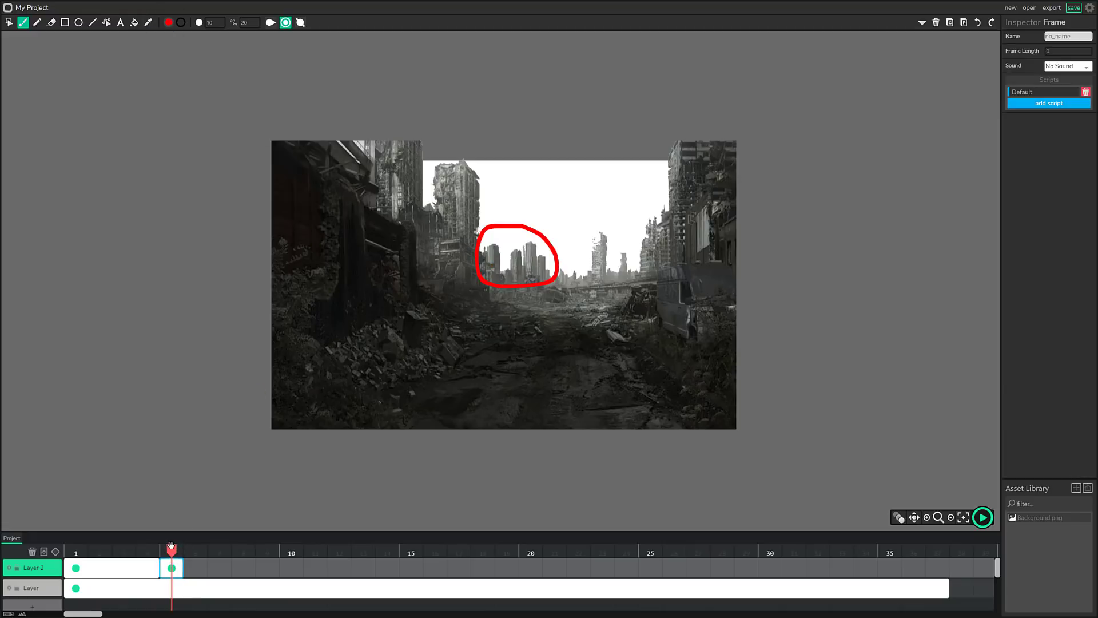
drag(172, 548, 100, 550)
click(170, 566)
click(56, 552)
click(74, 568)
click(74, 568)
click(56, 552)
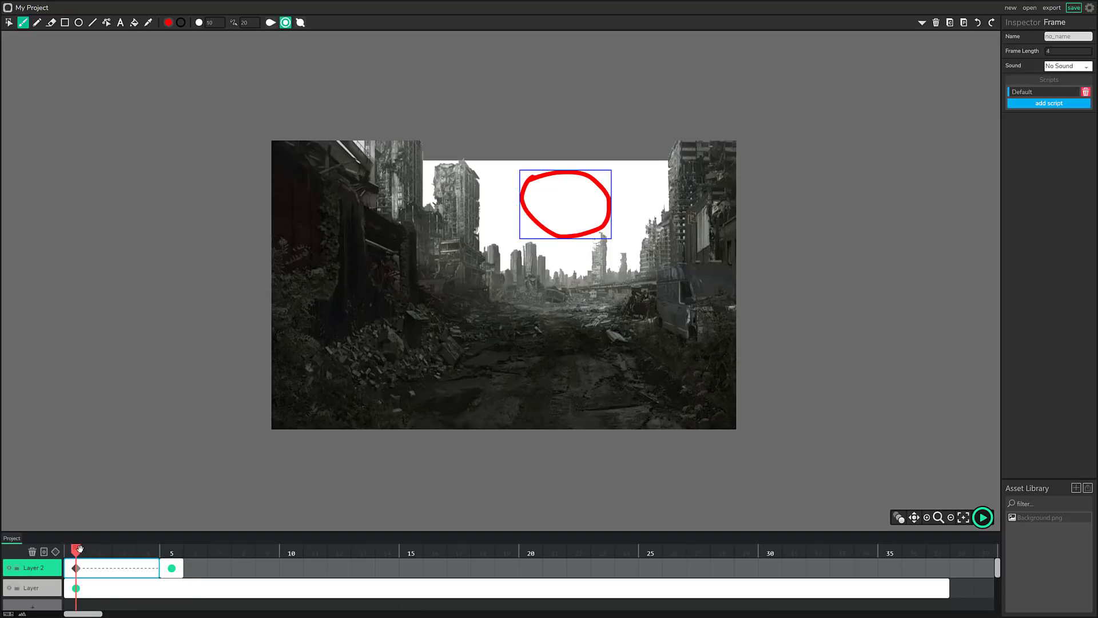
drag(79, 549, 291, 550)
Add a frame-10 keyframe looping the rubble pile and tween frames 5 to 10.
click(293, 571)
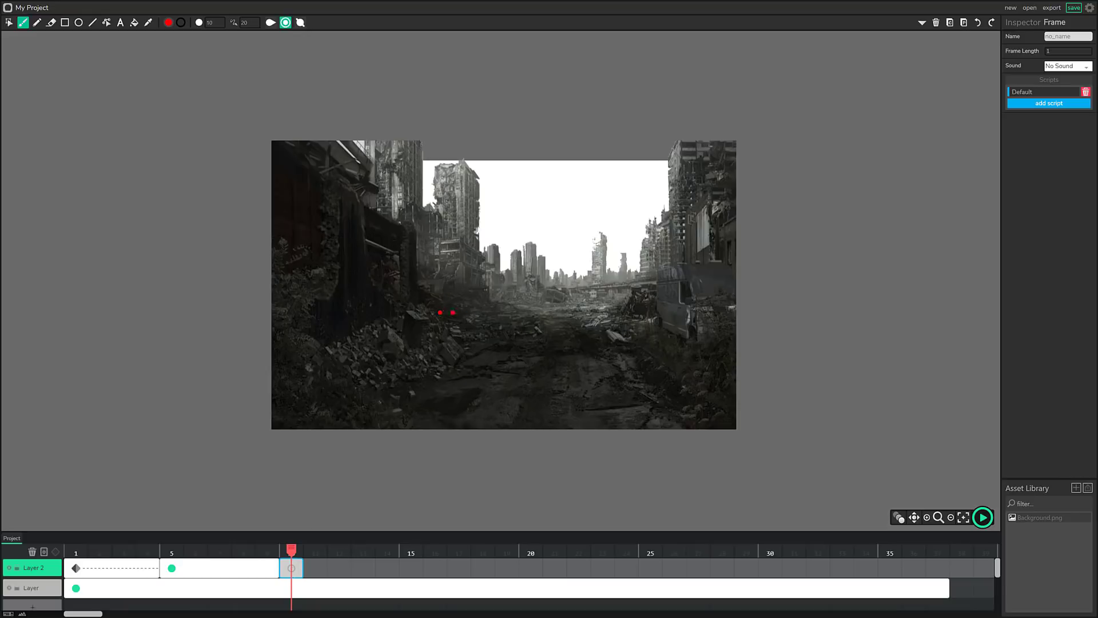
mouse_move(453, 312)
mouse_down()
mouse_move(515, 361)
mouse_move(415, 361)
mouse_move(453, 312)
mouse_up()
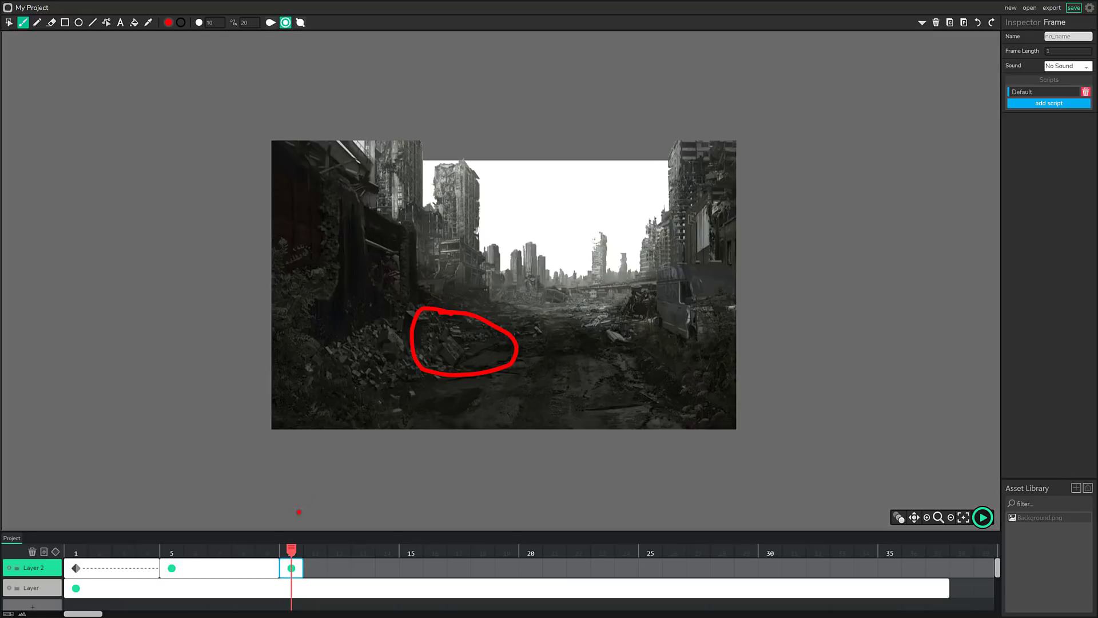
click(217, 568)
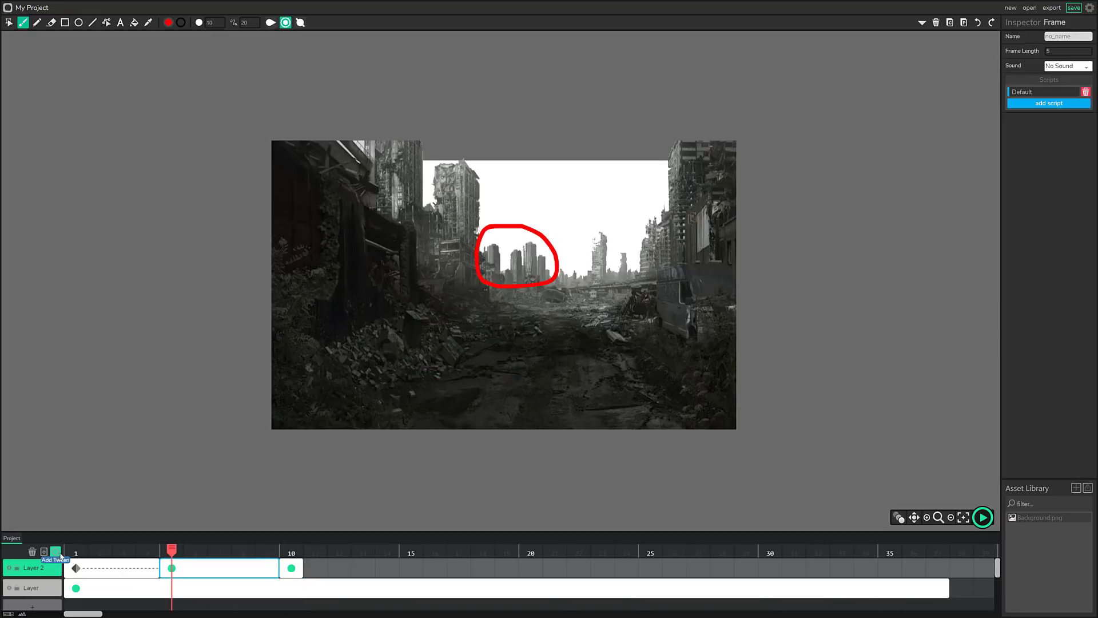
click(61, 554)
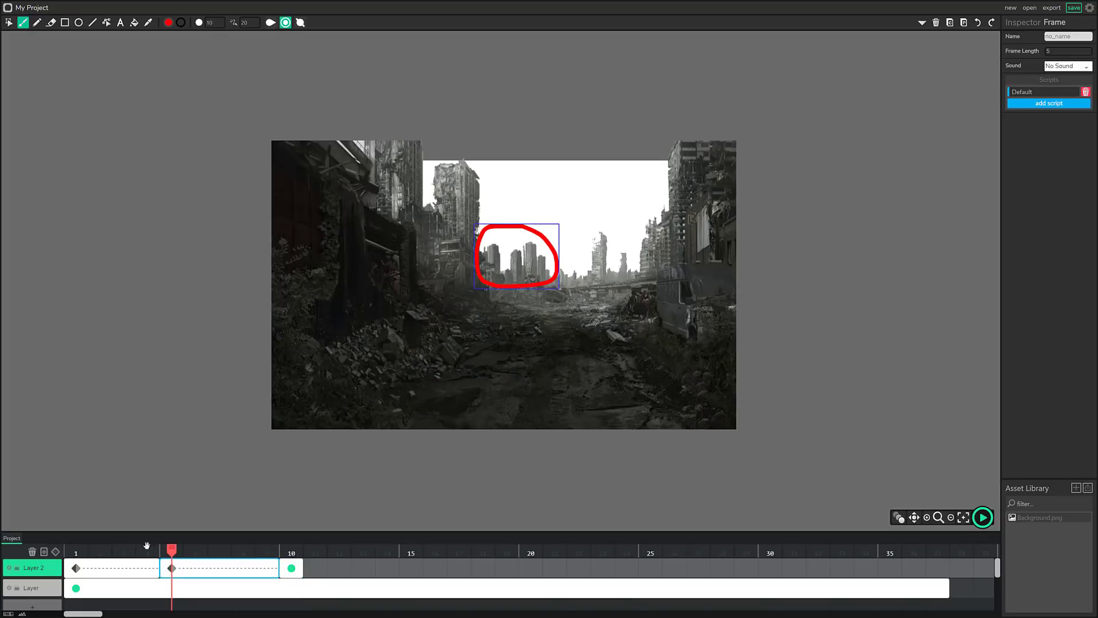
click(294, 569)
Add a frame-15 keyframe looping the lower rubble and tween frames 10 to 15.
double_click(411, 568)
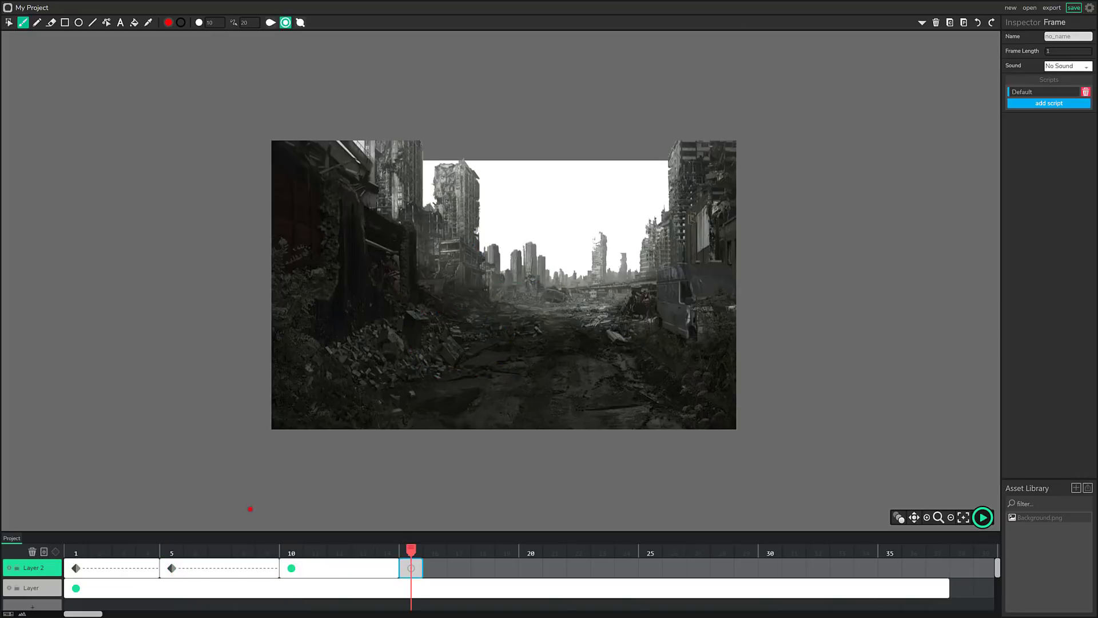
mouse_move(379, 357)
mouse_down()
mouse_move(466, 379)
mouse_move(364, 421)
mouse_move(380, 356)
mouse_up()
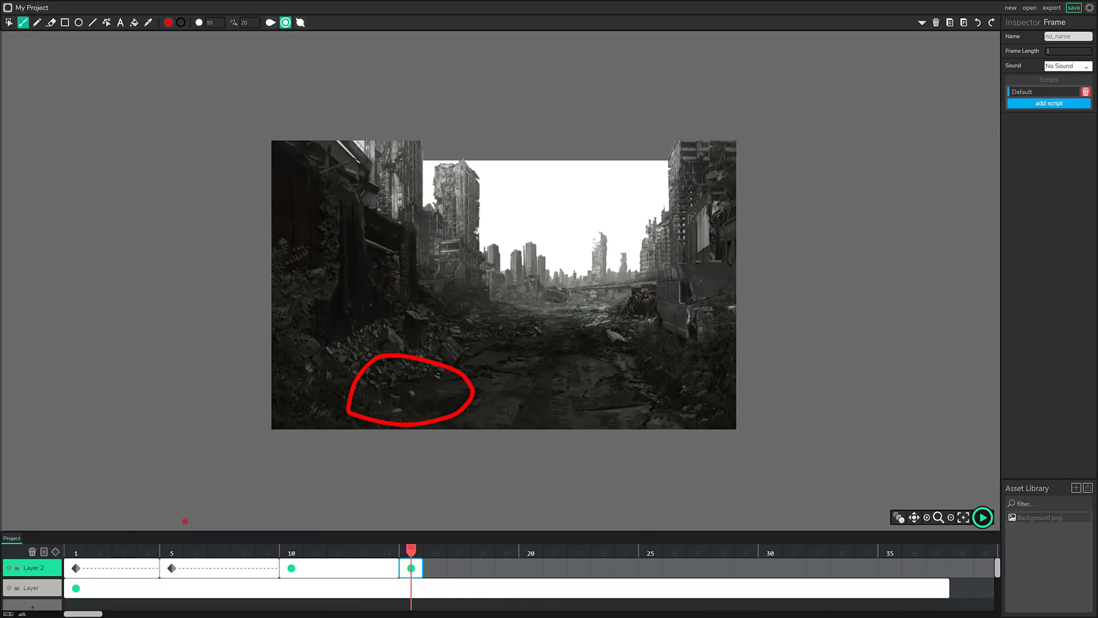
click(293, 567)
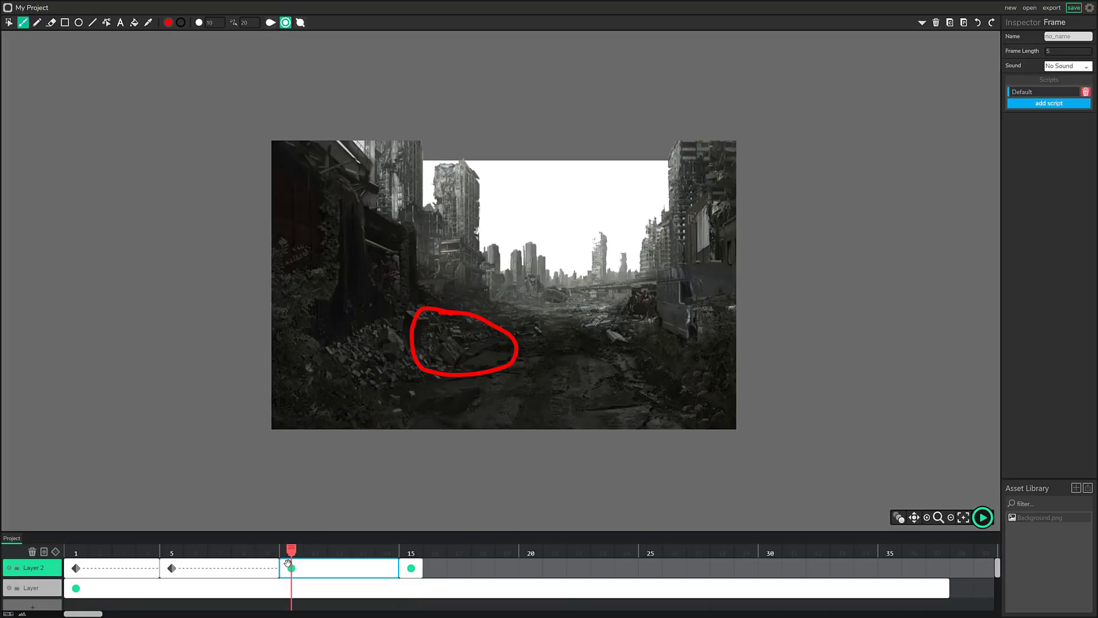
click(56, 552)
Add a frame-20 keyframe with a red stroke along the bottom edge and tween frames 15 to 20.
click(529, 567)
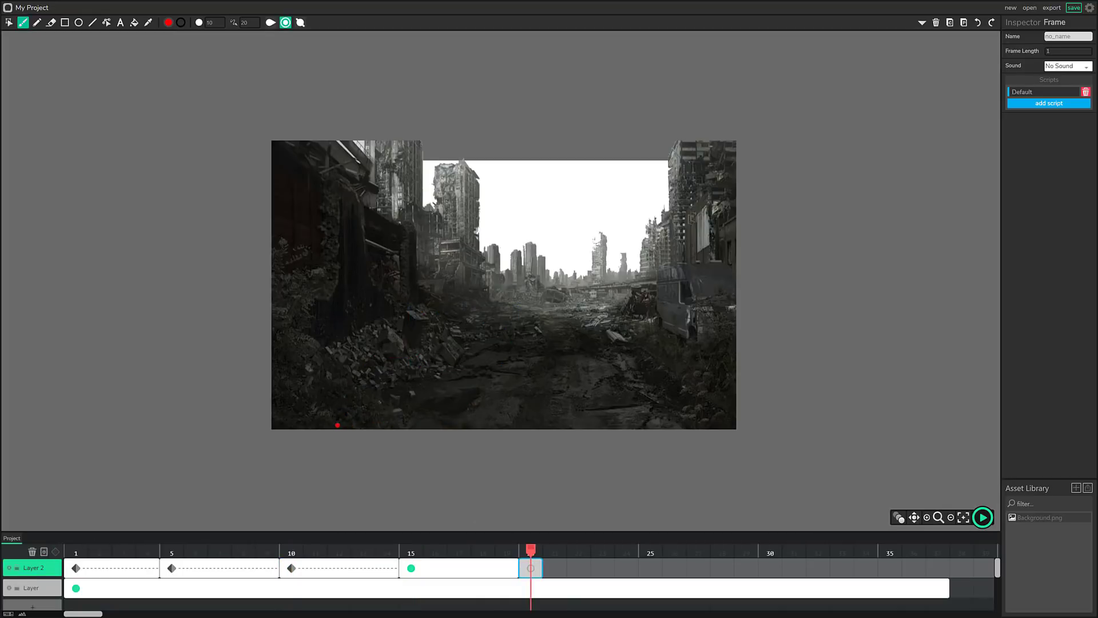
mouse_move(327, 425)
mouse_down()
mouse_move(344, 407)
mouse_move(511, 414)
mouse_move(491, 428)
mouse_move(336, 427)
mouse_up()
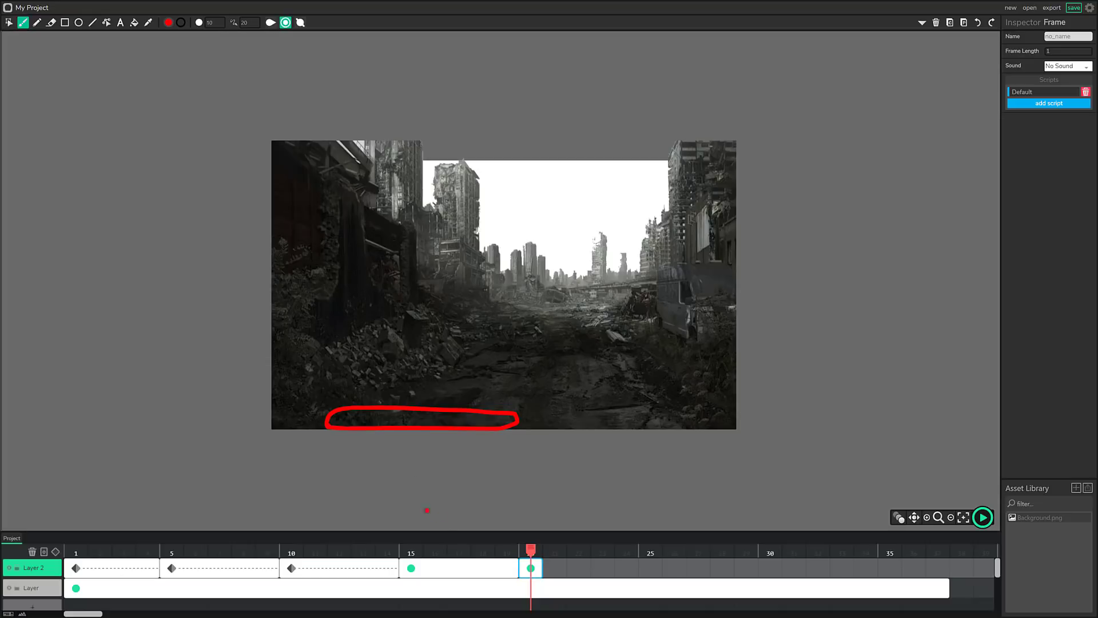
click(421, 567)
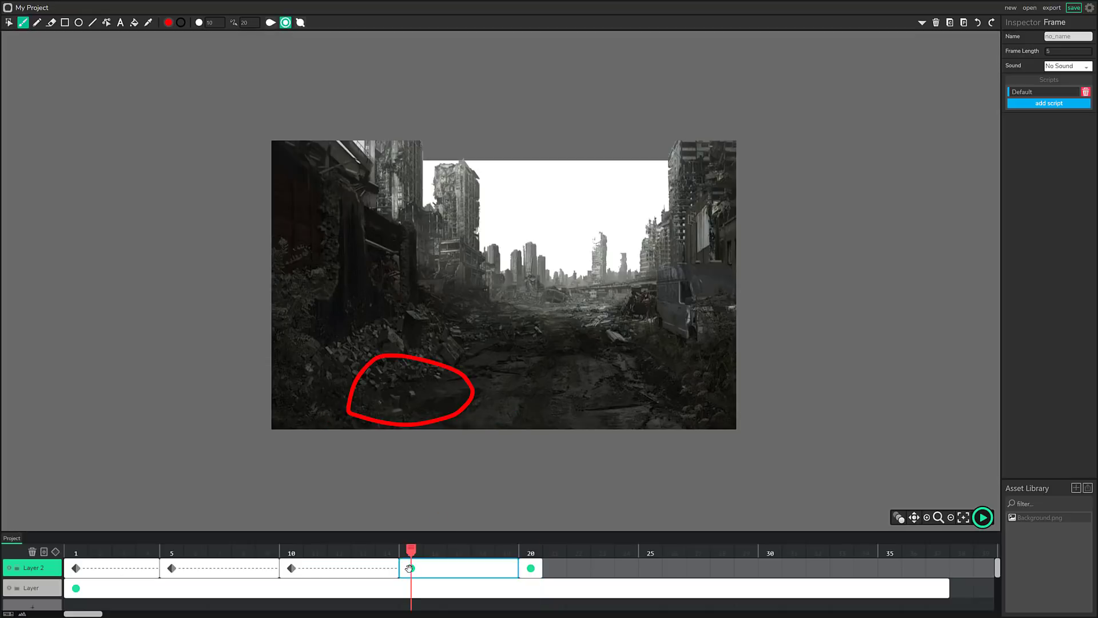
click(56, 551)
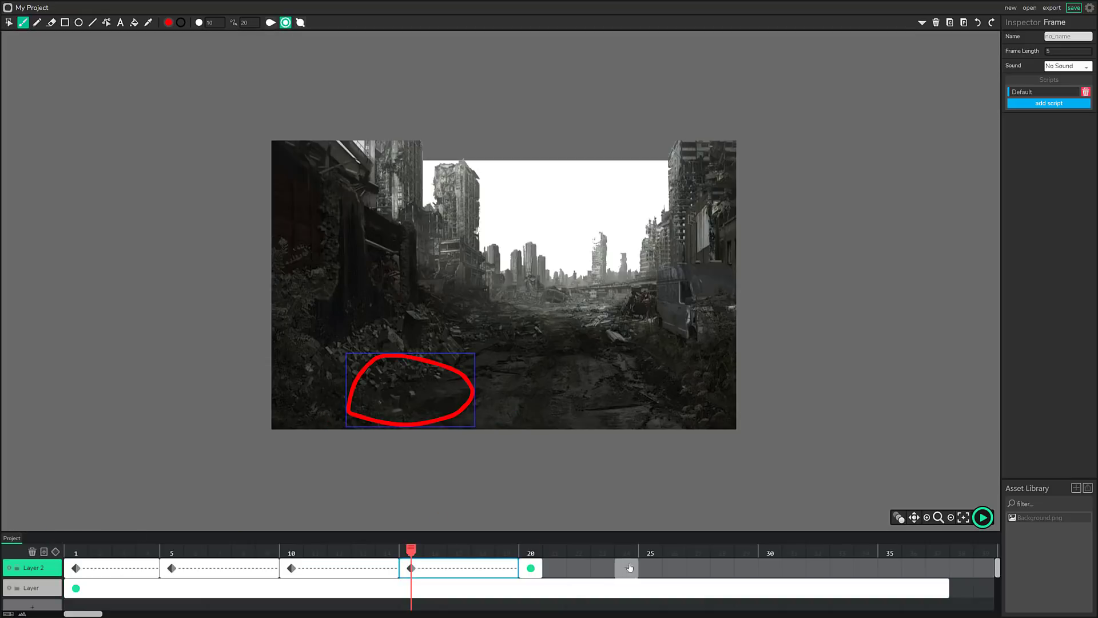
Add a frame-25 keyframe looping the left-edge rubble and tween the frame-20 span.
click(650, 568)
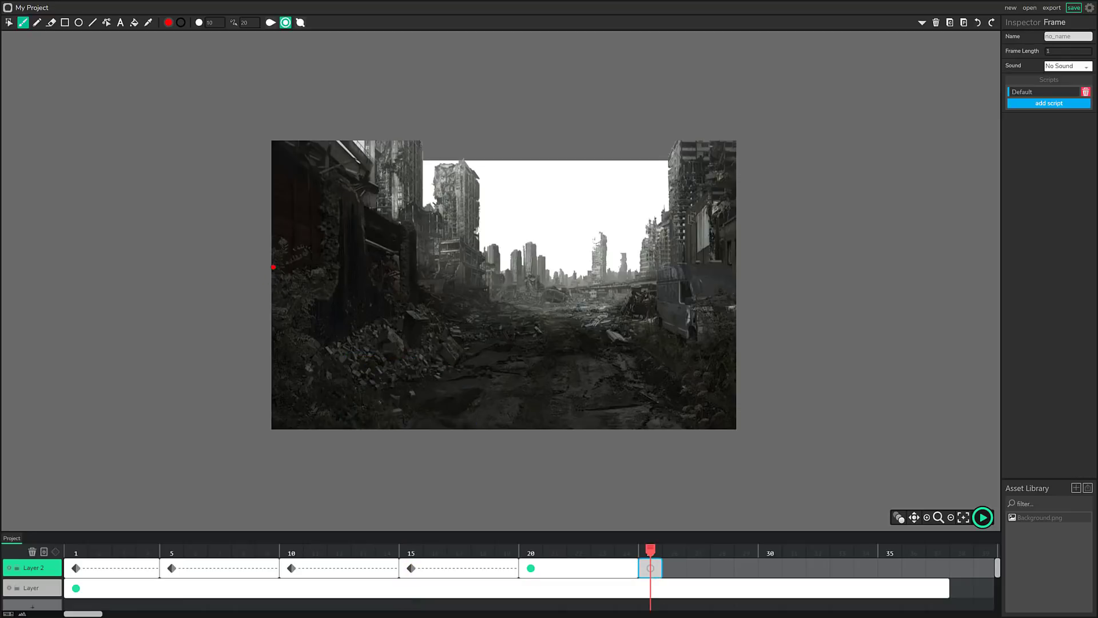
mouse_move(274, 267)
mouse_down()
mouse_move(340, 296)
mouse_move(275, 308)
mouse_up()
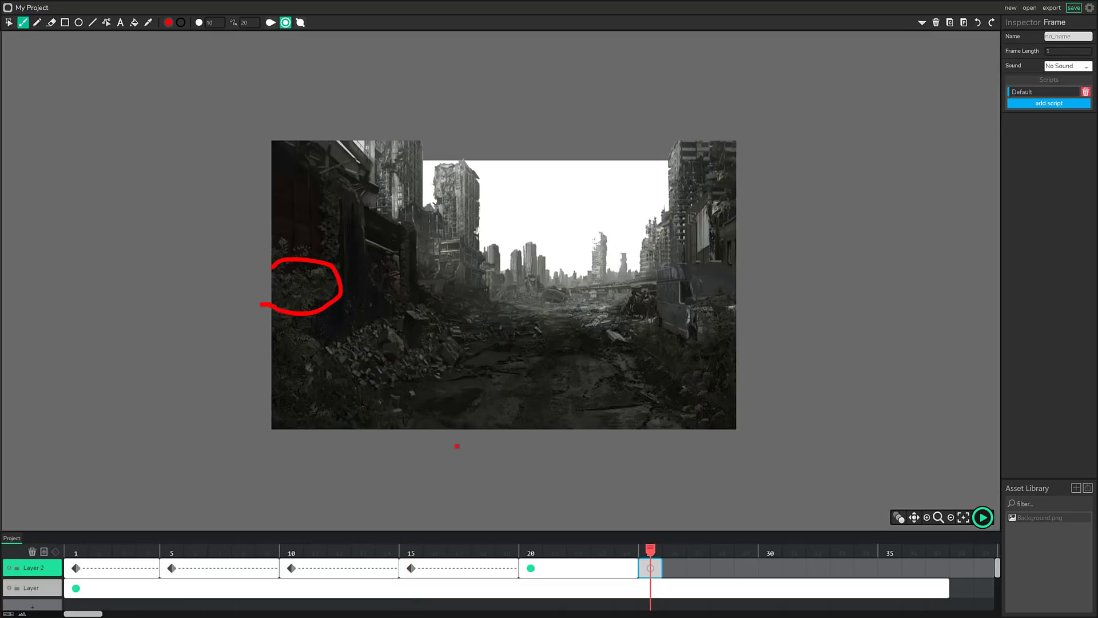
click(527, 551)
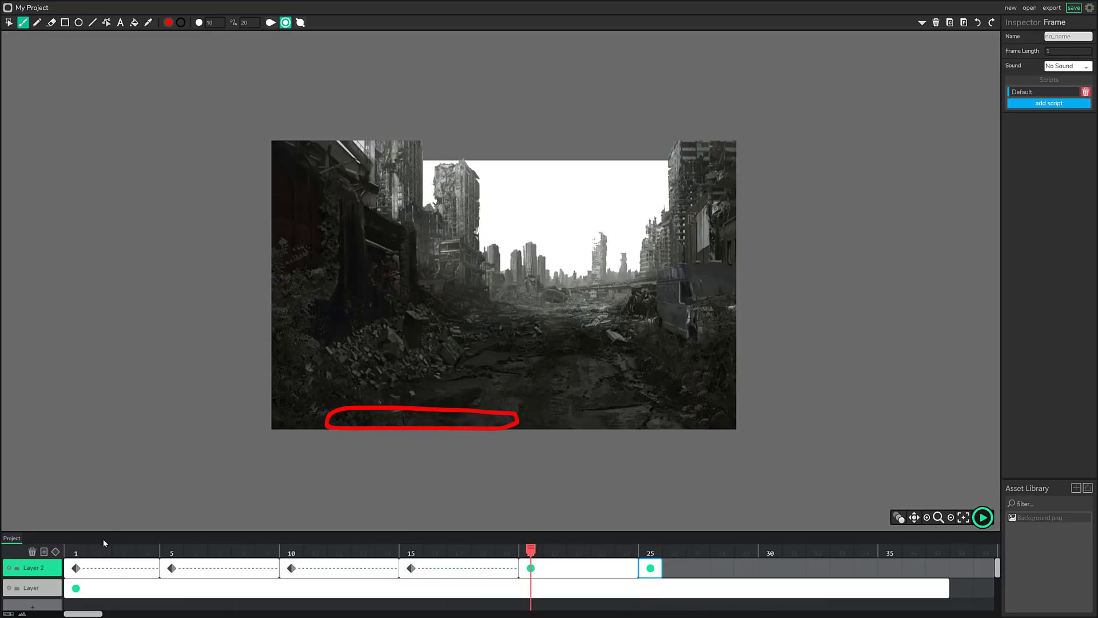
click(532, 568)
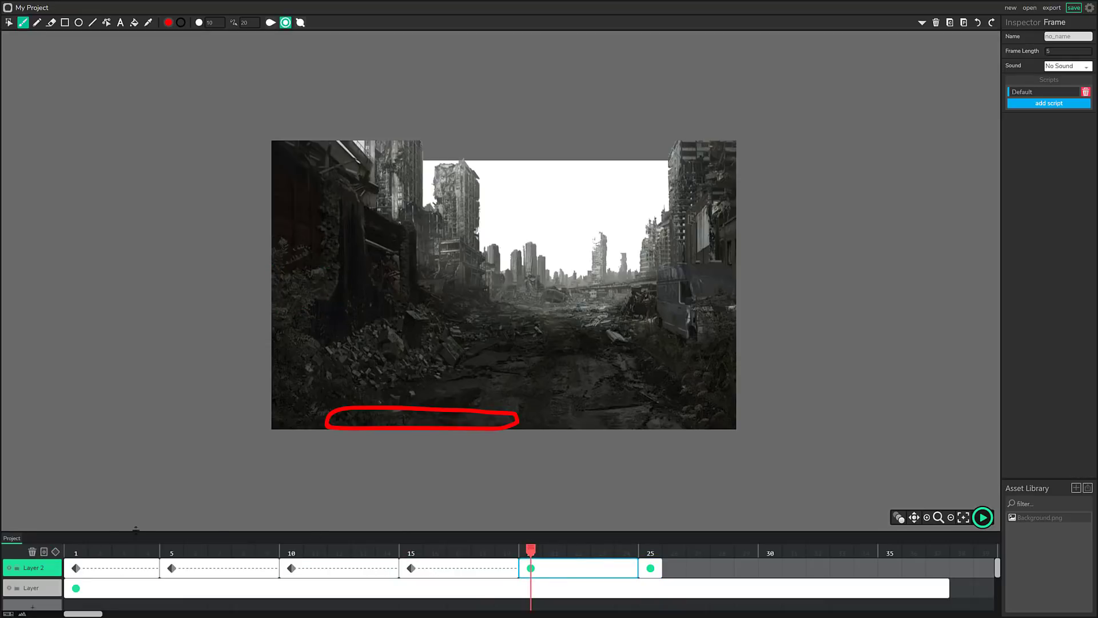
click(56, 551)
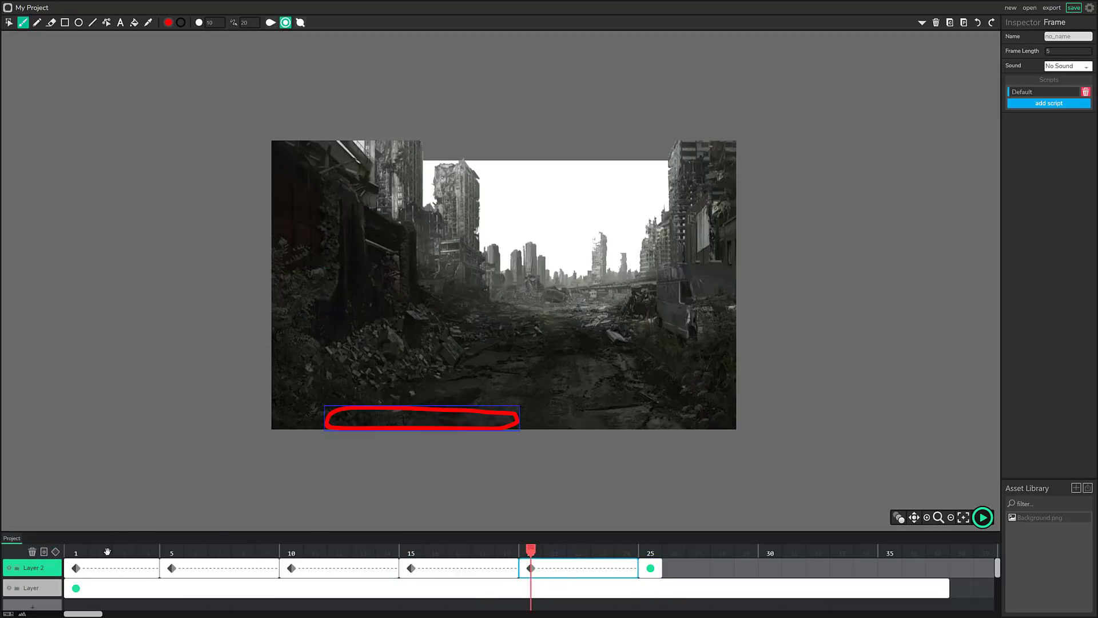
Add a frame at 30 with a red stroke at the image's left edge.
click(771, 551)
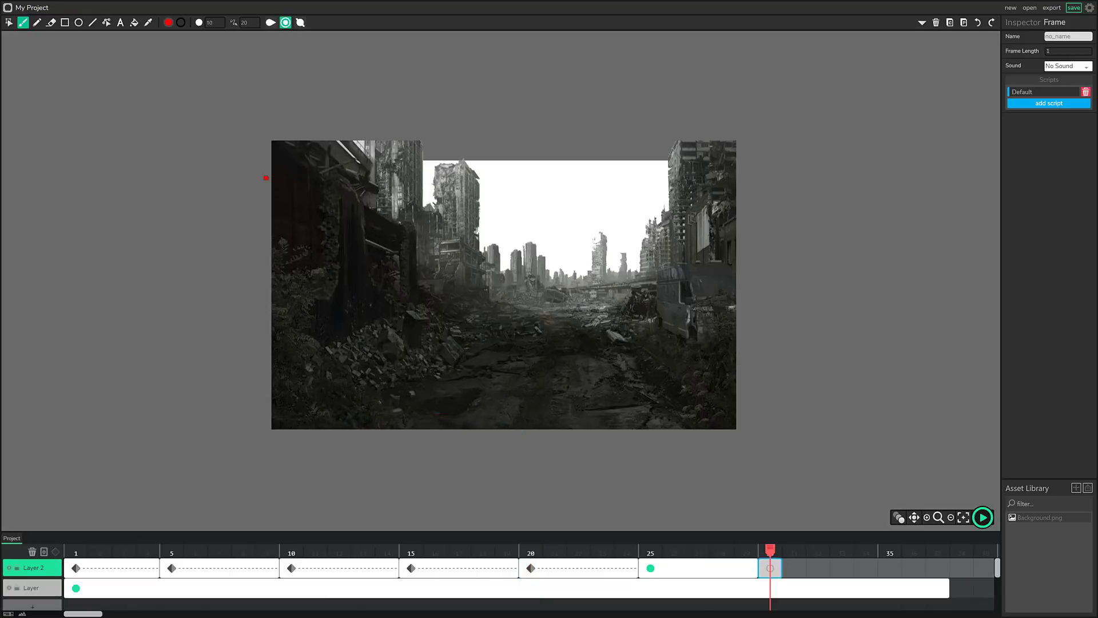
mouse_move(266, 178)
mouse_down()
mouse_move(285, 197)
mouse_move(260, 230)
mouse_up()
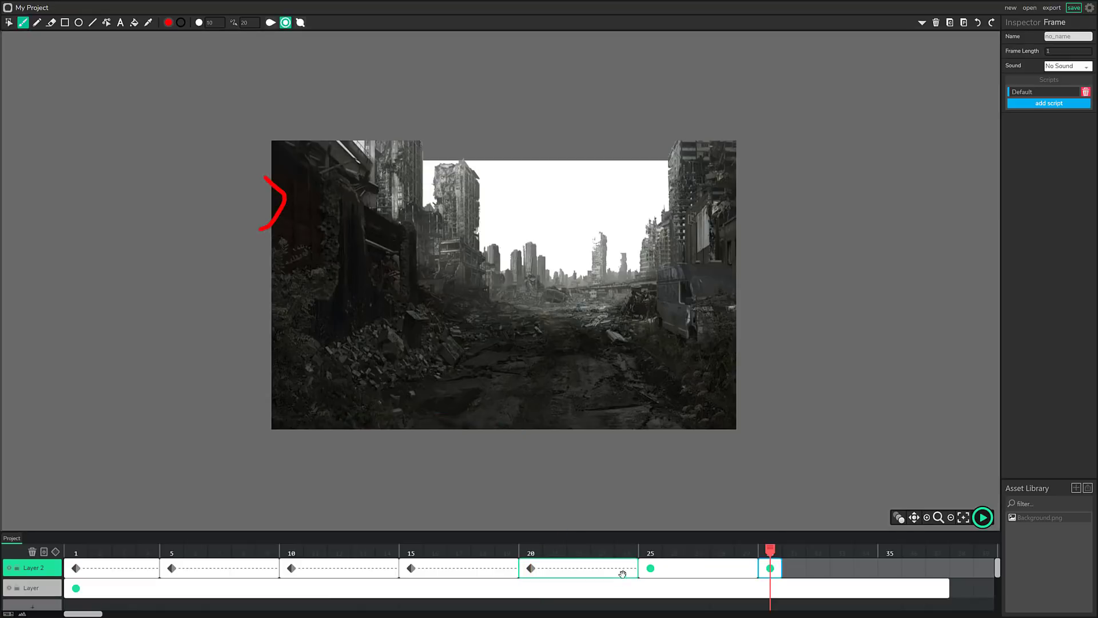
click(649, 551)
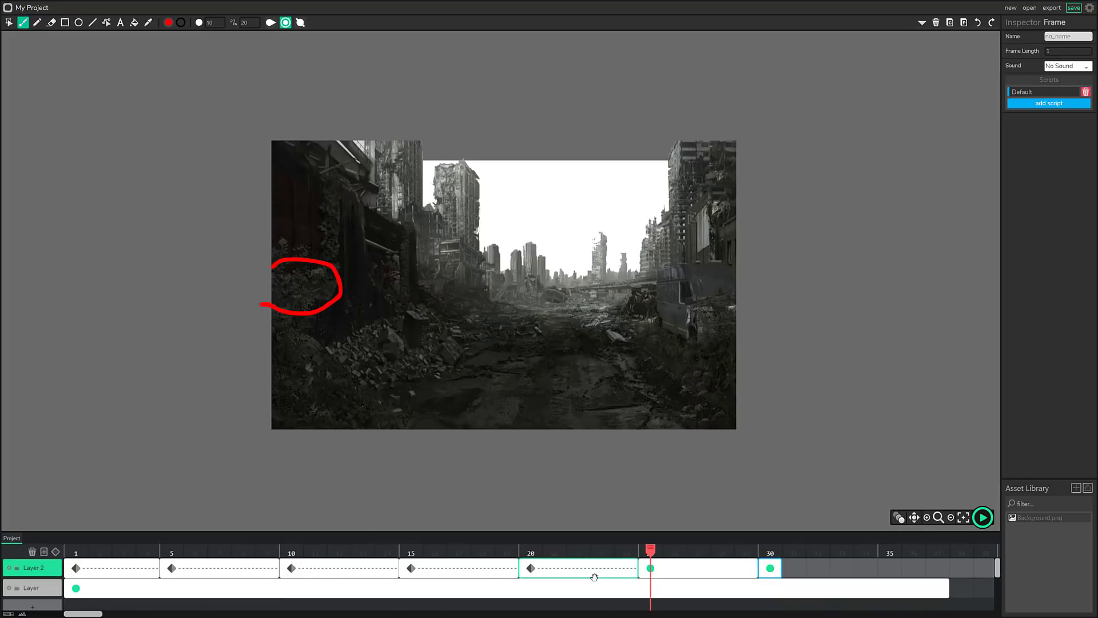
Tween Layer 2's frame 25–29 span so the red circle glides smoothly, then rewind to frame 1.
mouse_move(651, 551)
mouse_down()
mouse_move(73, 552)
mouse_move(772, 555)
mouse_move(657, 551)
mouse_move(726, 549)
mouse_move(698, 551)
mouse_up()
click(654, 550)
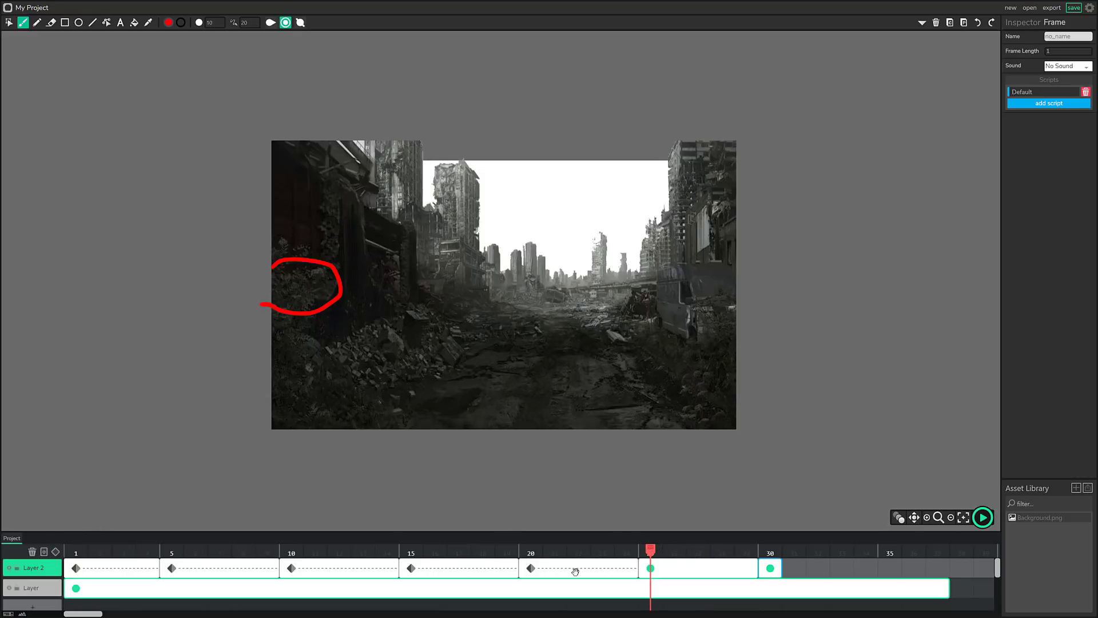
click(665, 563)
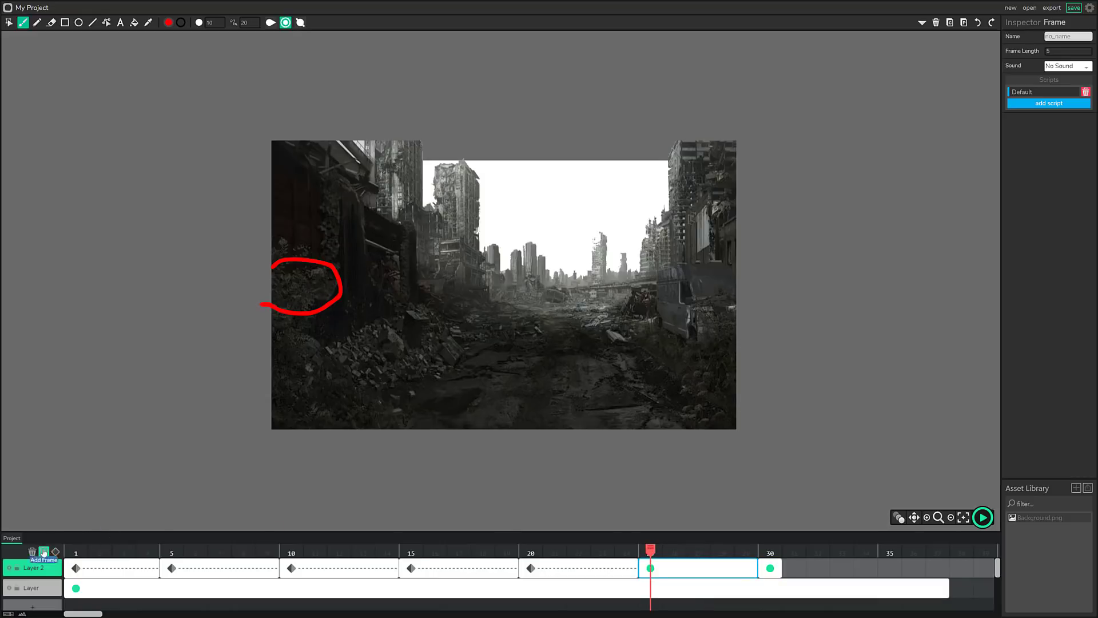
click(56, 552)
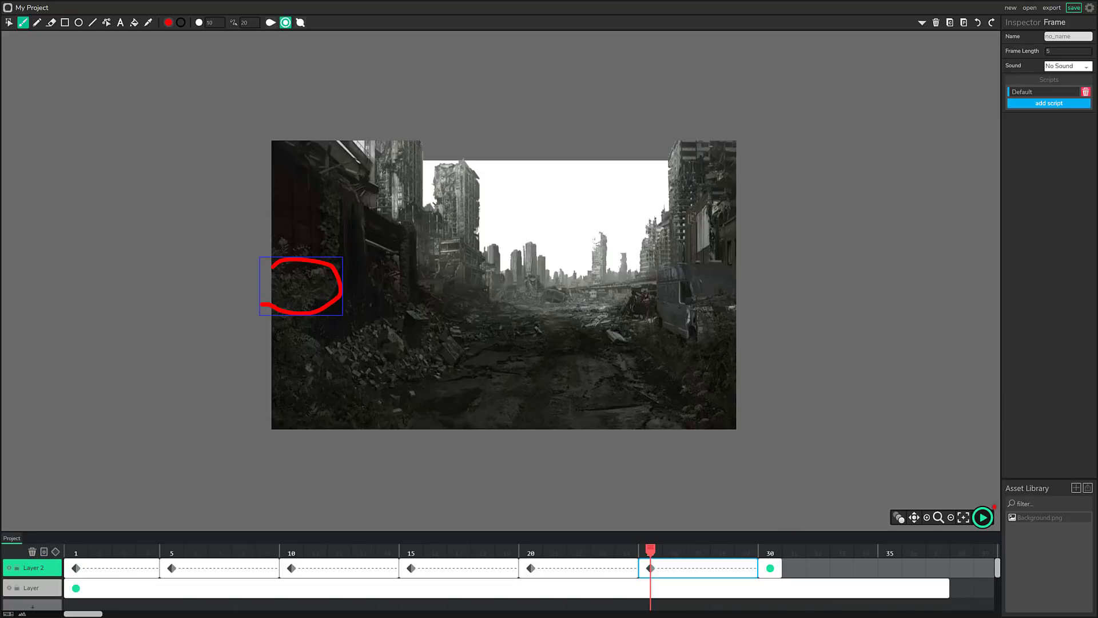
click(84, 550)
drag(83, 614, 1, 612)
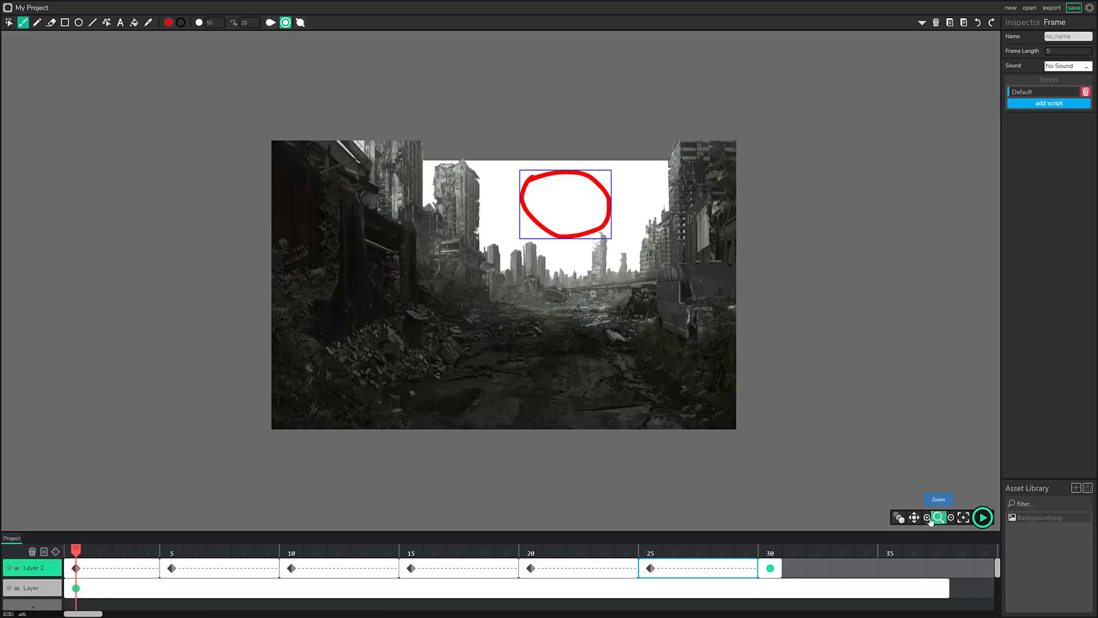
Enable onion skinning and scrub to frames 5 and 10 to see earlier circle positions ghosted.
click(900, 518)
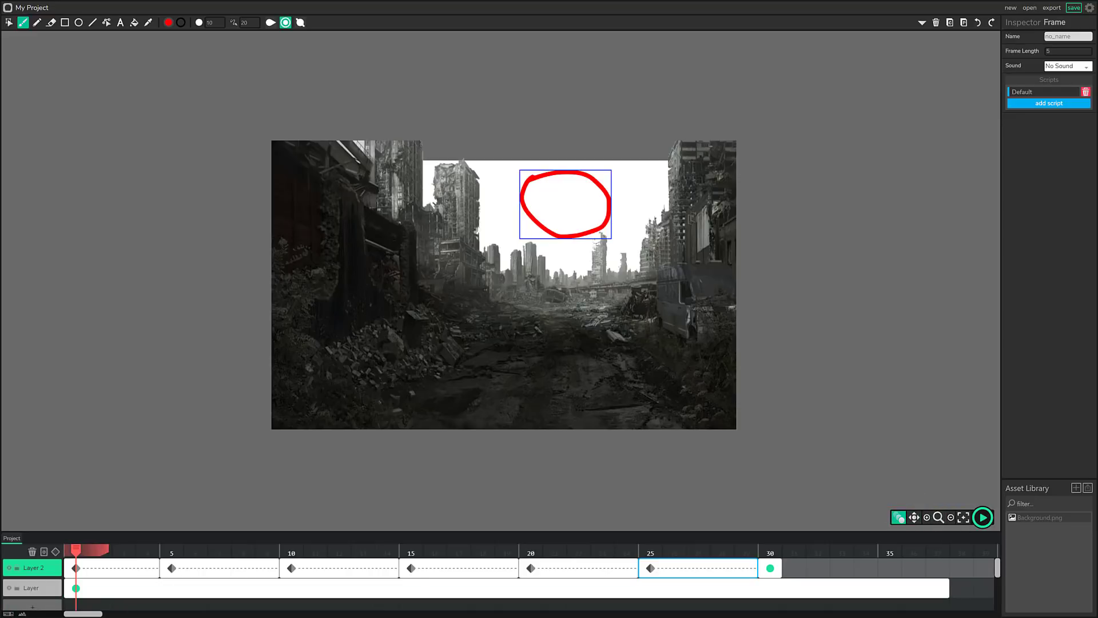
drag(83, 613, 83, 614)
mouse_move(87, 550)
mouse_down()
mouse_move(195, 550)
mouse_move(171, 553)
mouse_up()
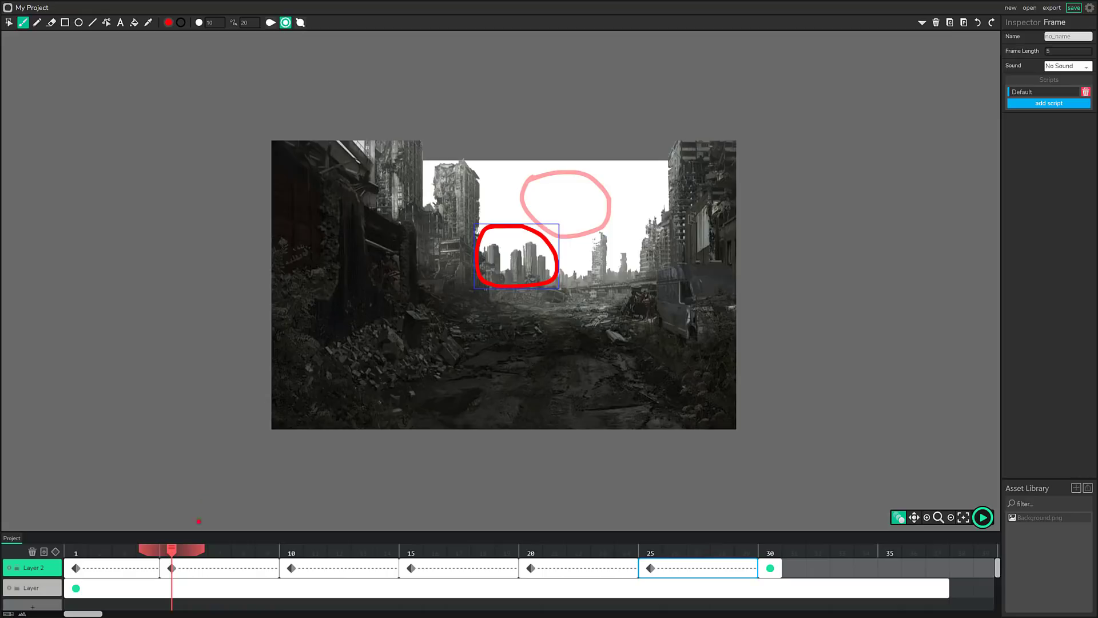
drag(190, 551, 755, 544)
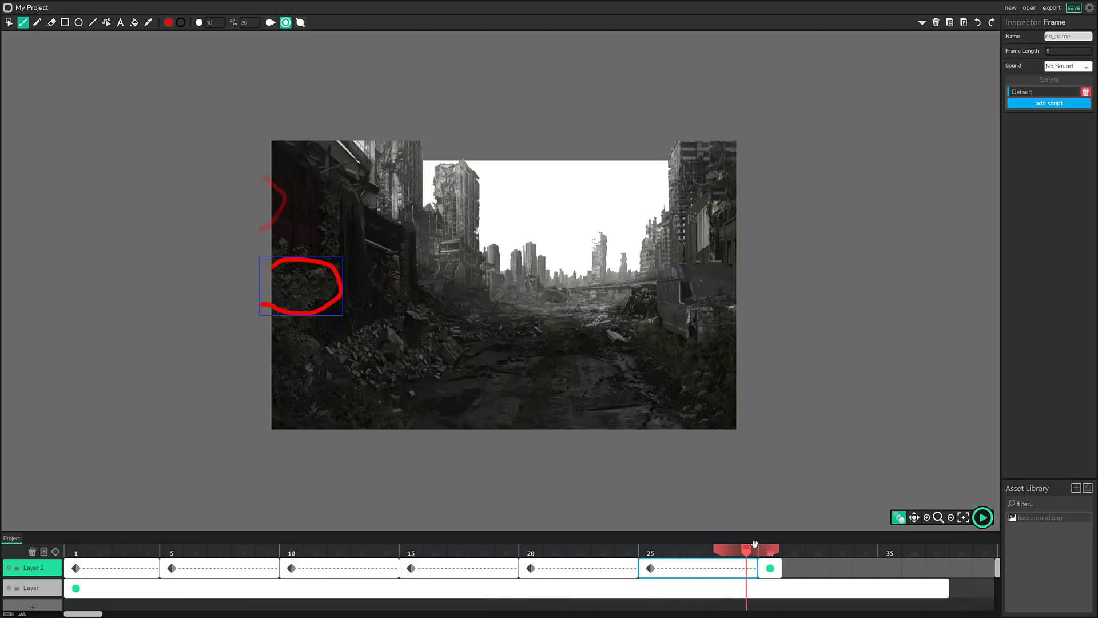
click(983, 518)
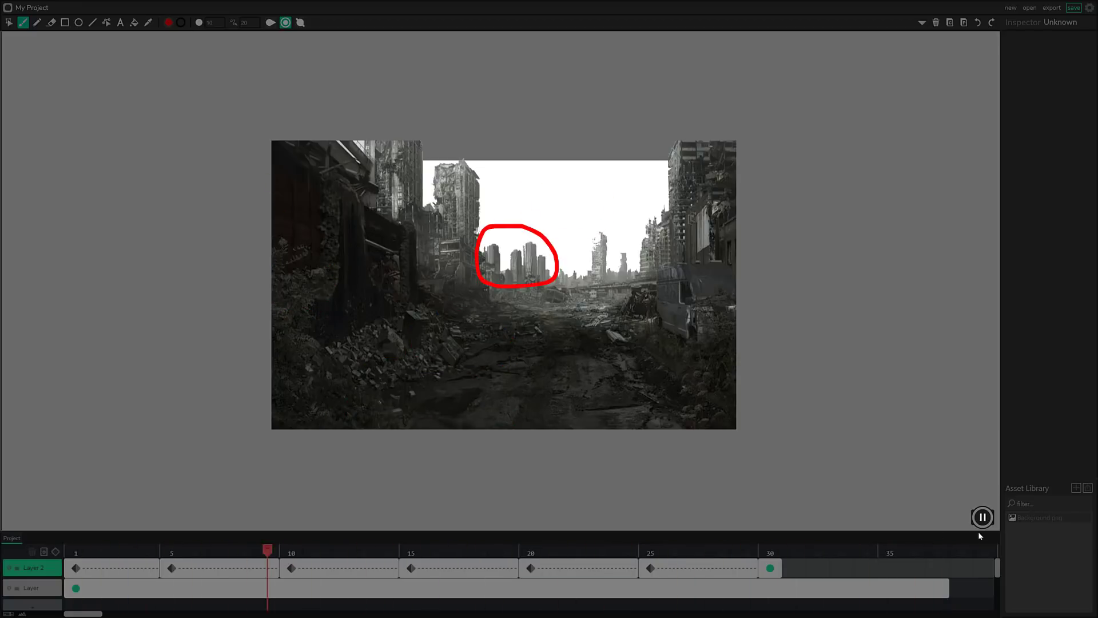
click(981, 517)
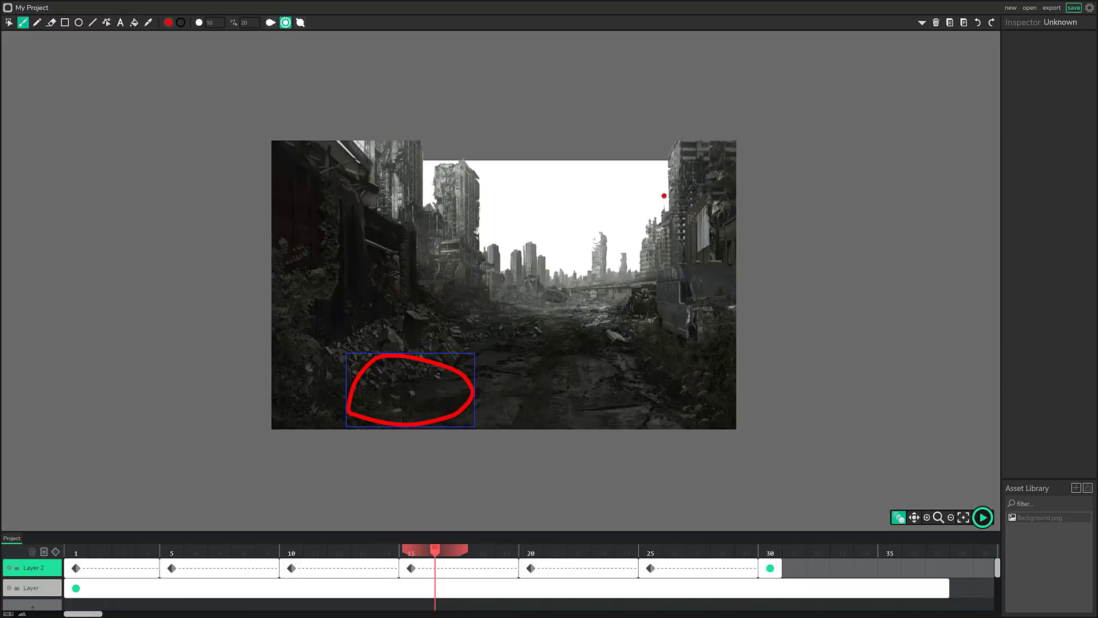
click(1052, 8)
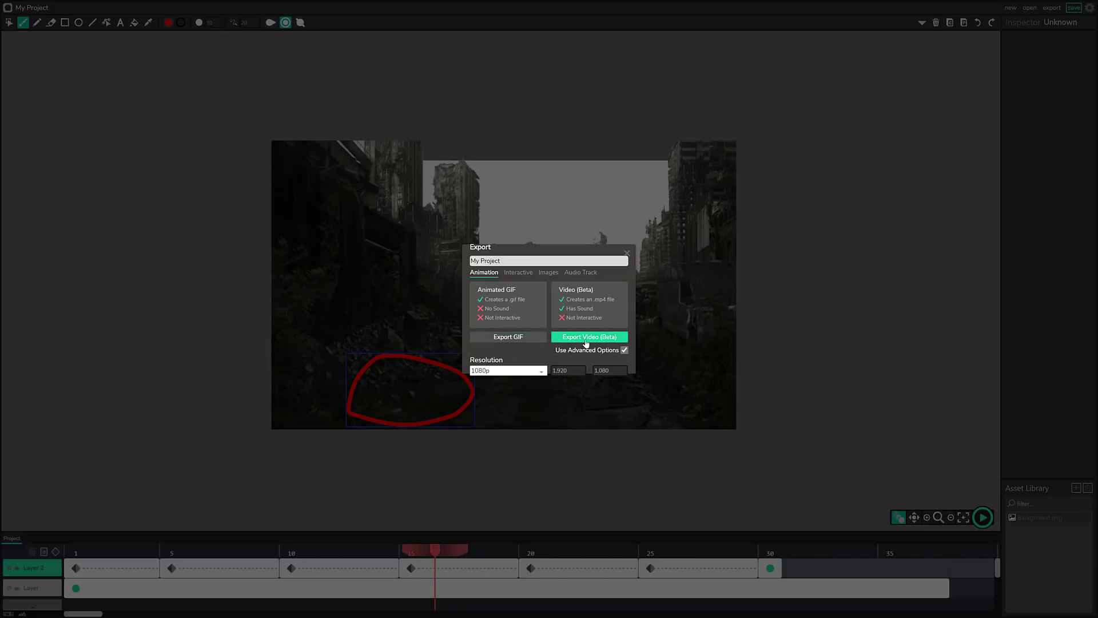
click(529, 274)
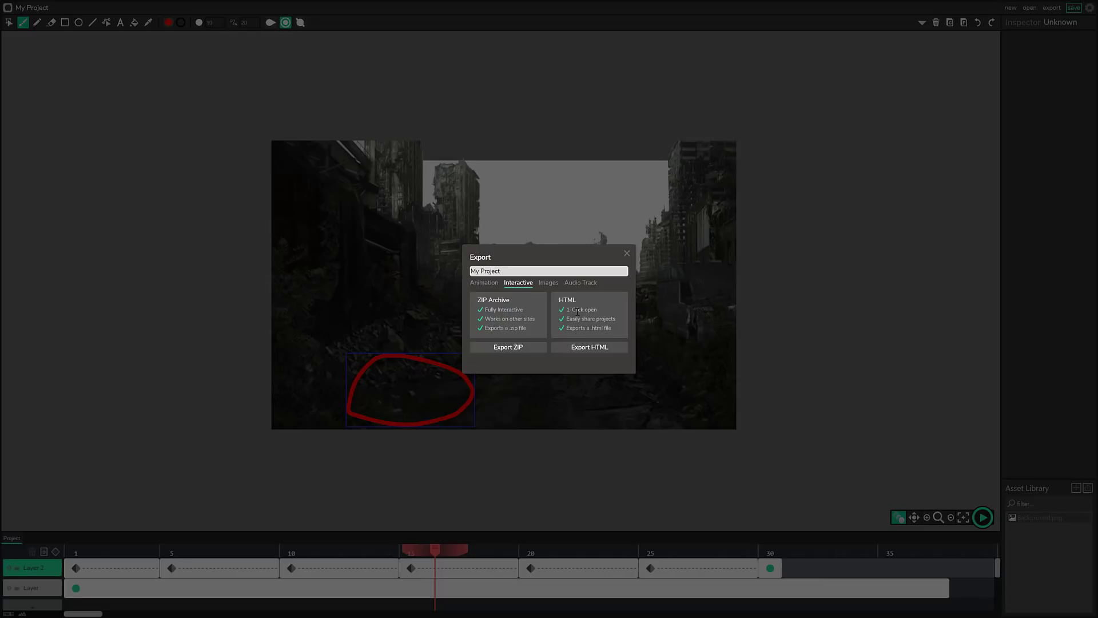
click(549, 282)
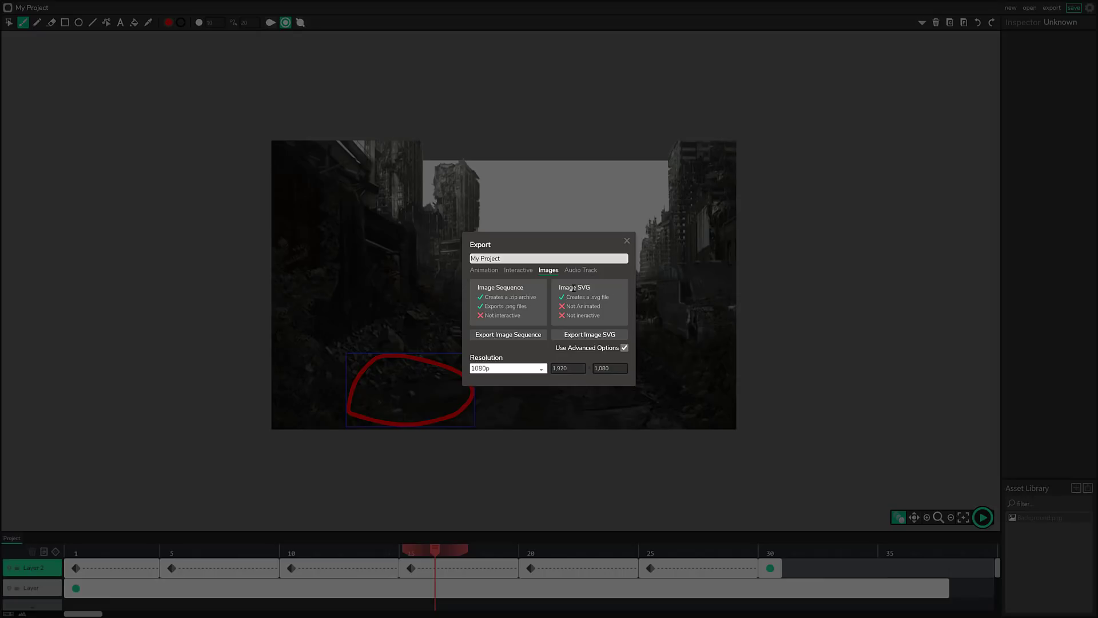
click(580, 270)
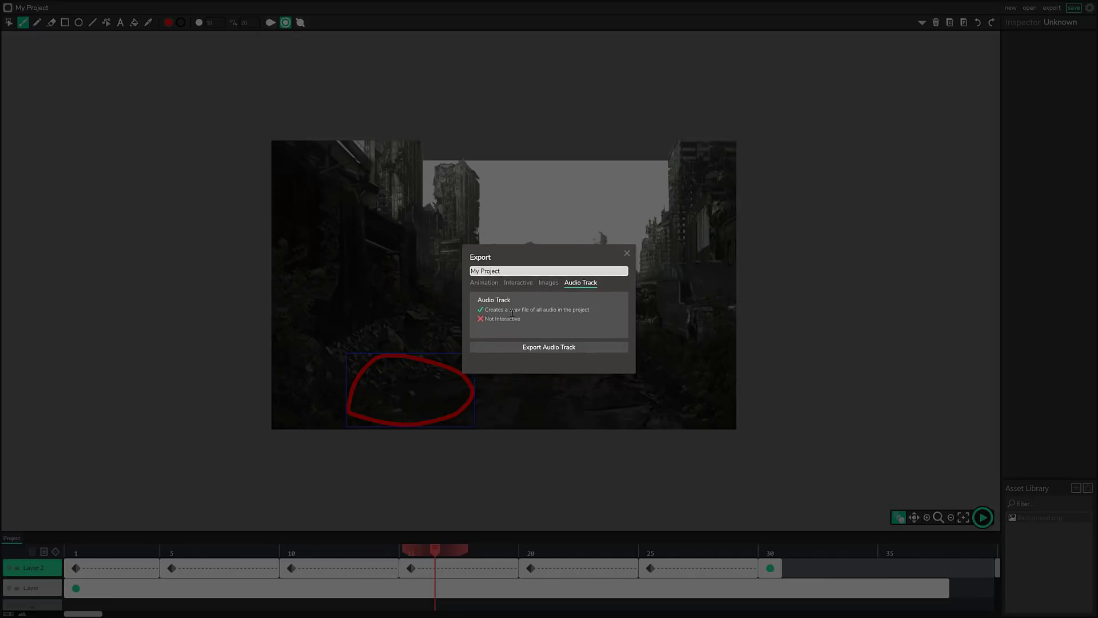
click(627, 254)
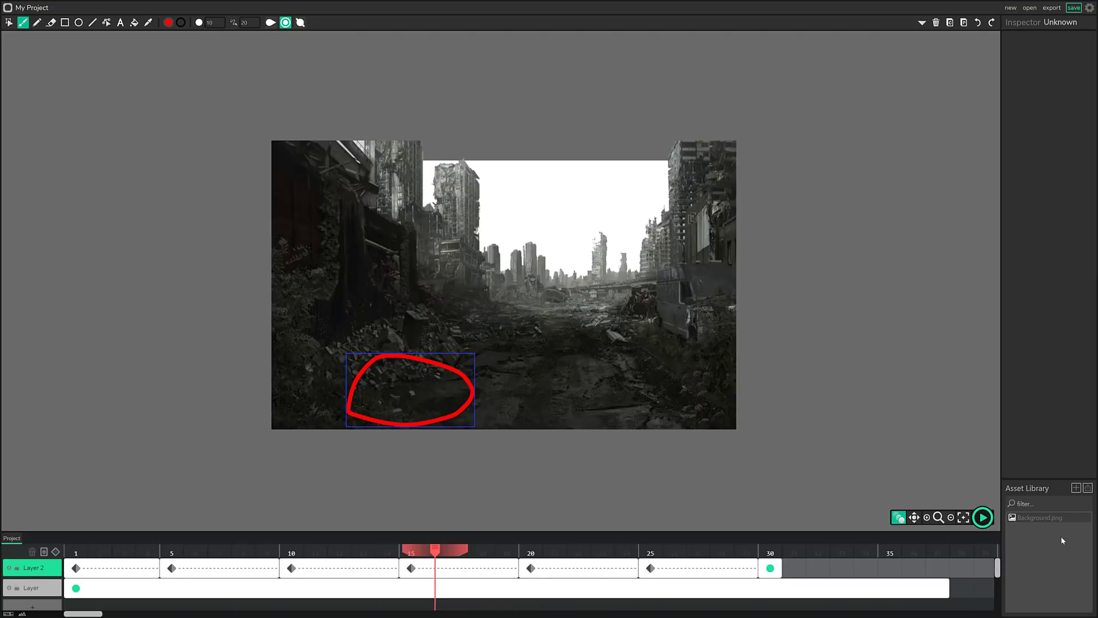
Import the built-in Long Beep 1 sound from the asset library's Sounds list.
click(1076, 488)
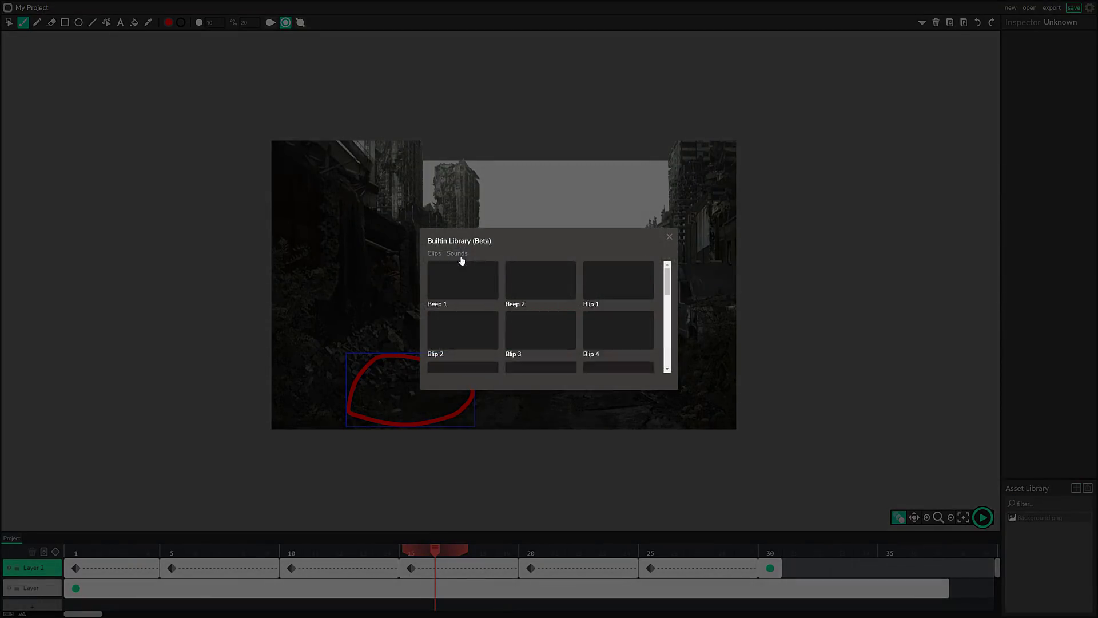
scroll(528, 282, down, 5)
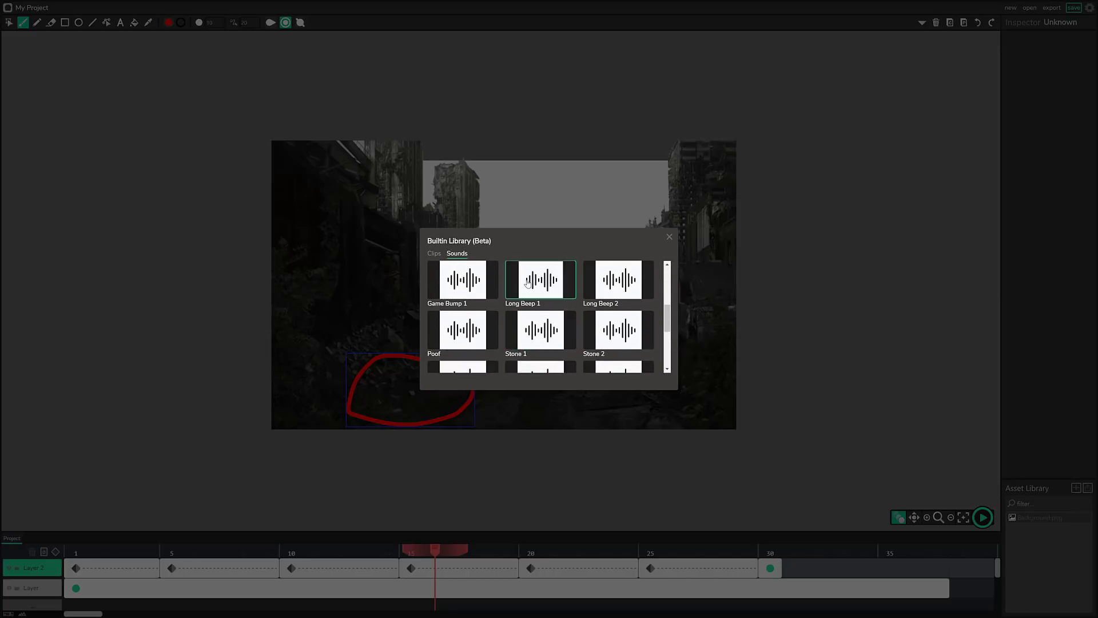
click(529, 280)
drag(532, 280, 72, 598)
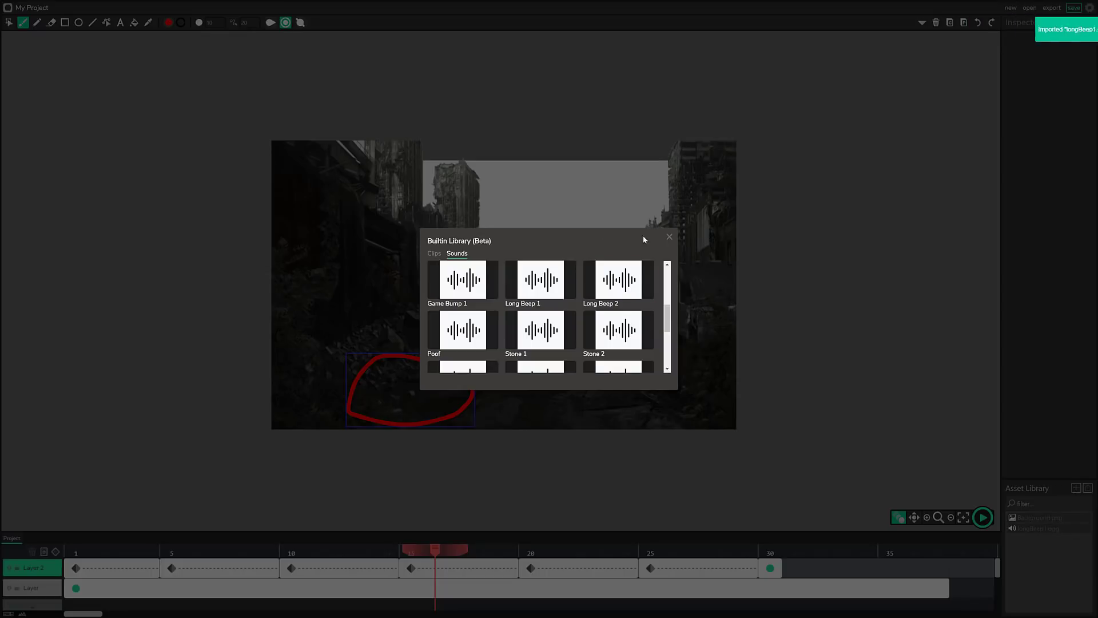
click(669, 237)
Place longBeep1.ogg on the timeline at frame 1 of the new Layer 3.
drag(1054, 527, 107, 608)
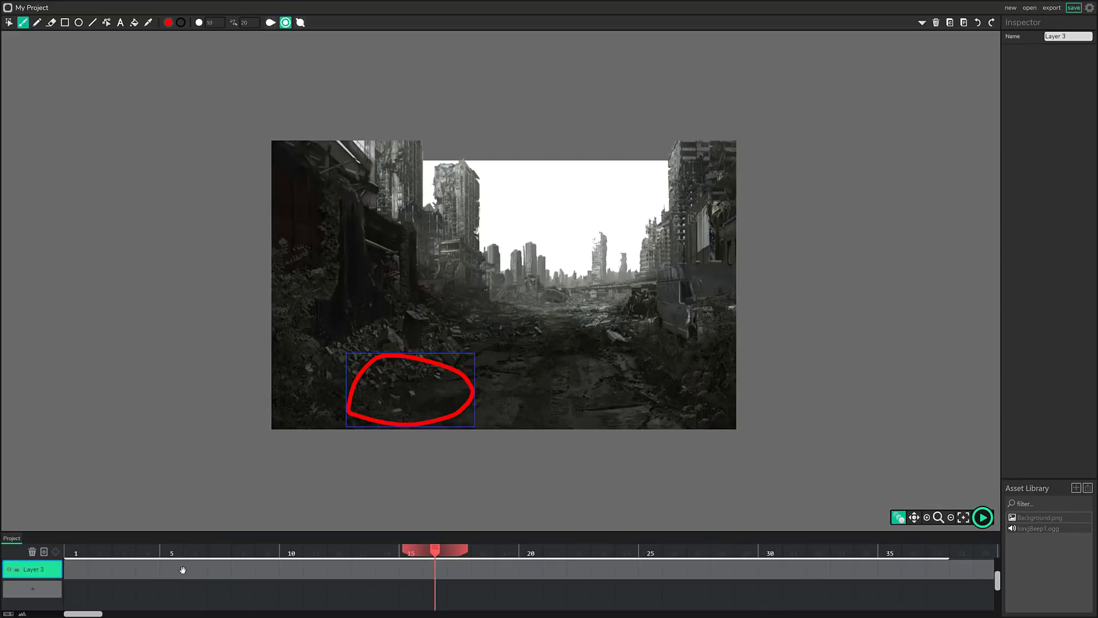
drag(1039, 528, 288, 608)
drag(1038, 528, 169, 572)
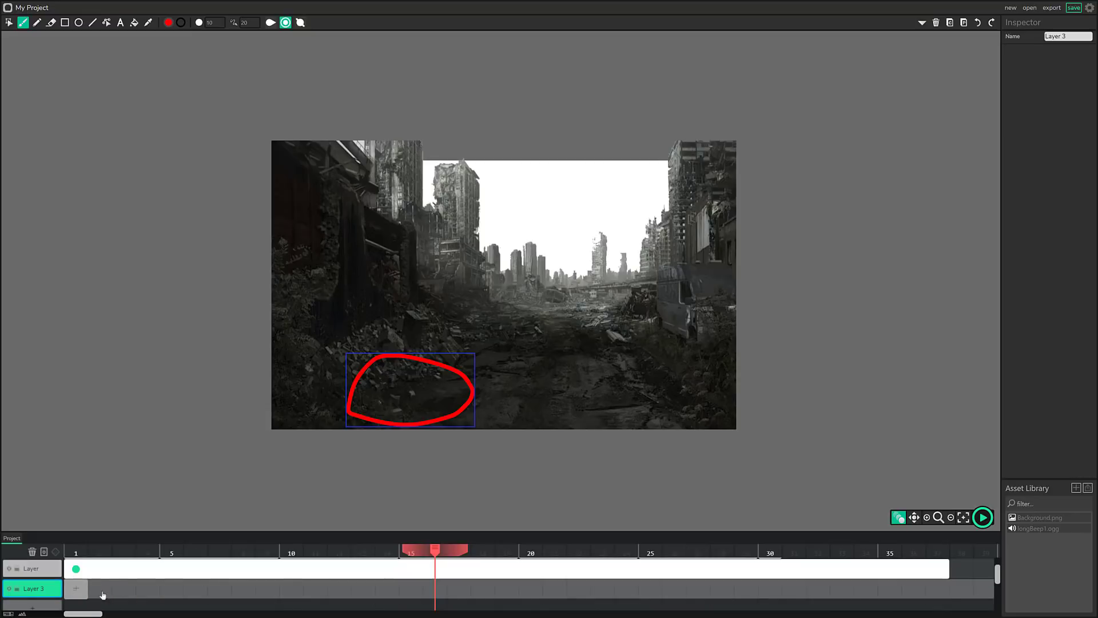
click(78, 588)
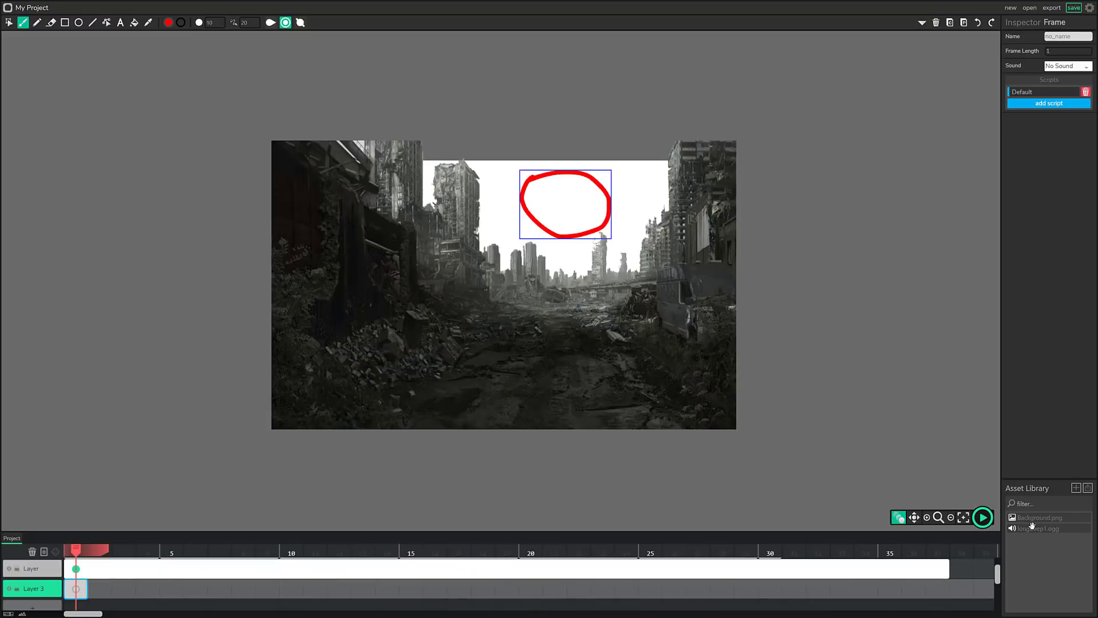
drag(974, 526, 86, 589)
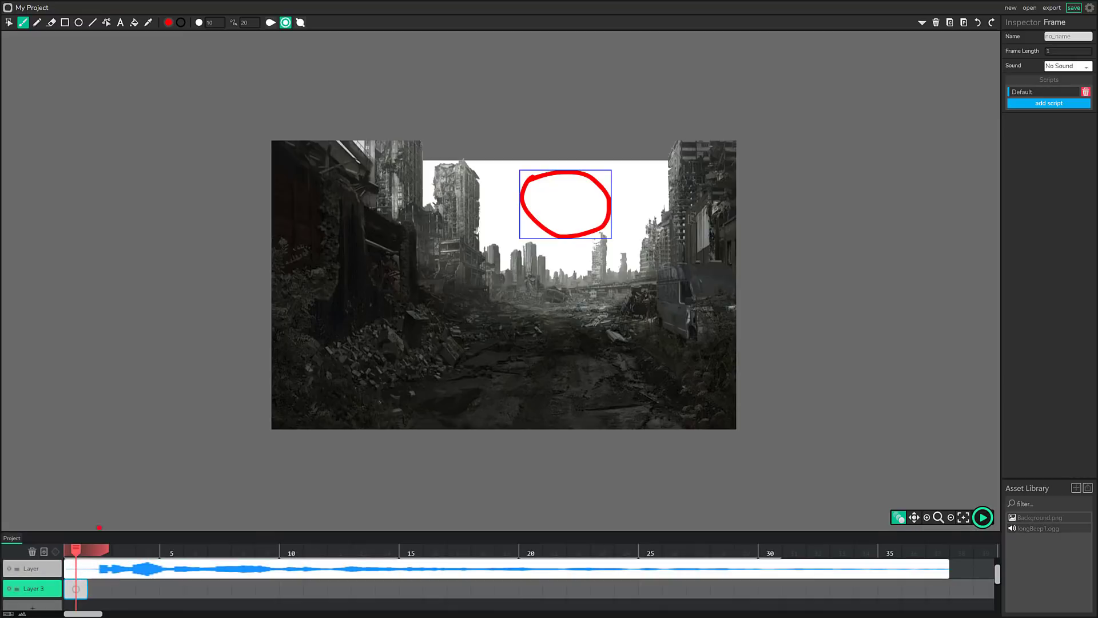
scroll(446, 589, up, 1)
scroll(447, 589, down, 1)
scroll(447, 586, up, 1)
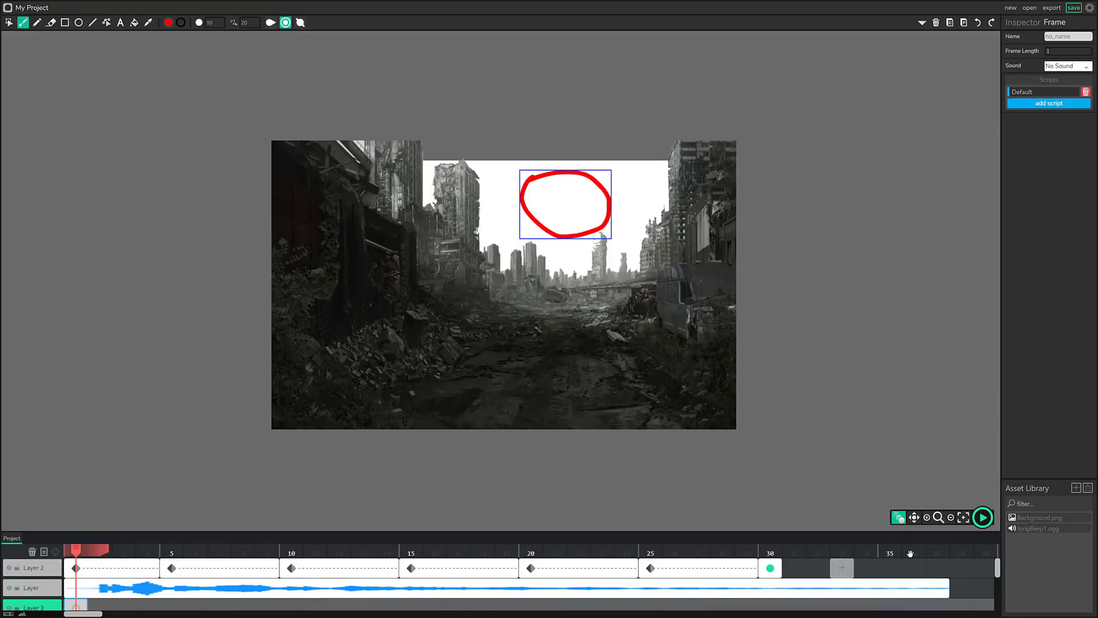
click(983, 519)
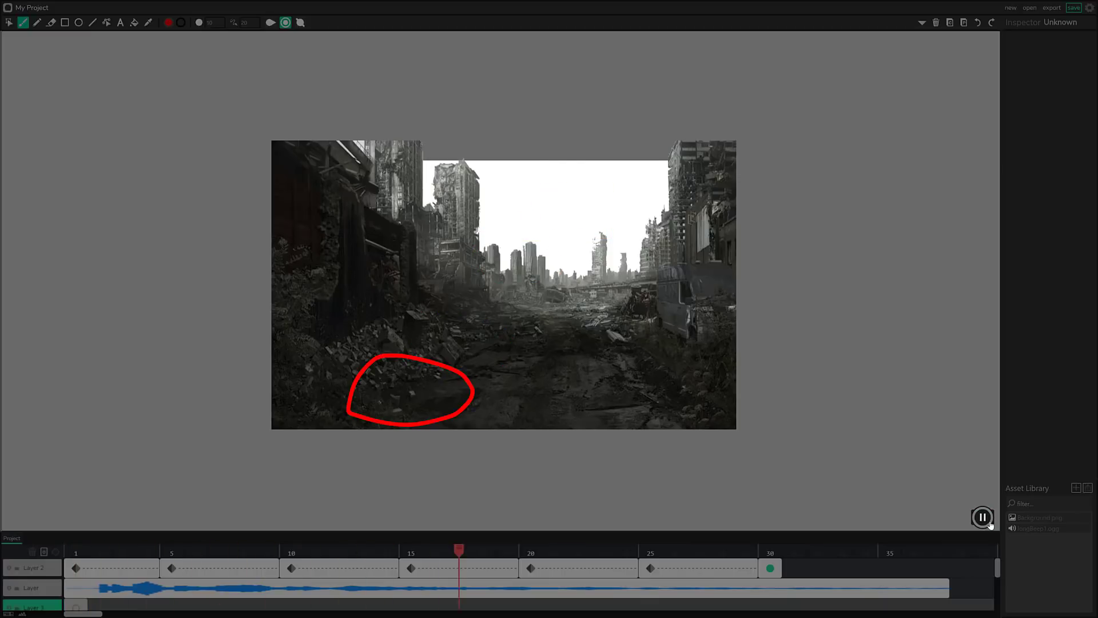
click(983, 518)
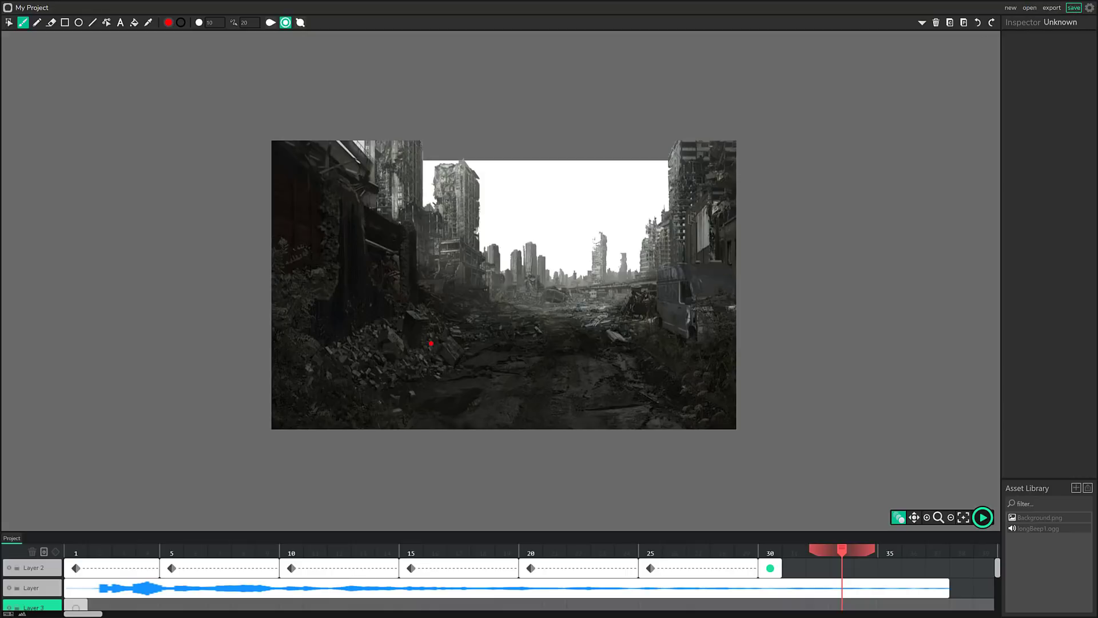
Start a blank new project and import the built-in Keyboard Controlled clip as keyboardcontrol.wickobj.
click(1010, 8)
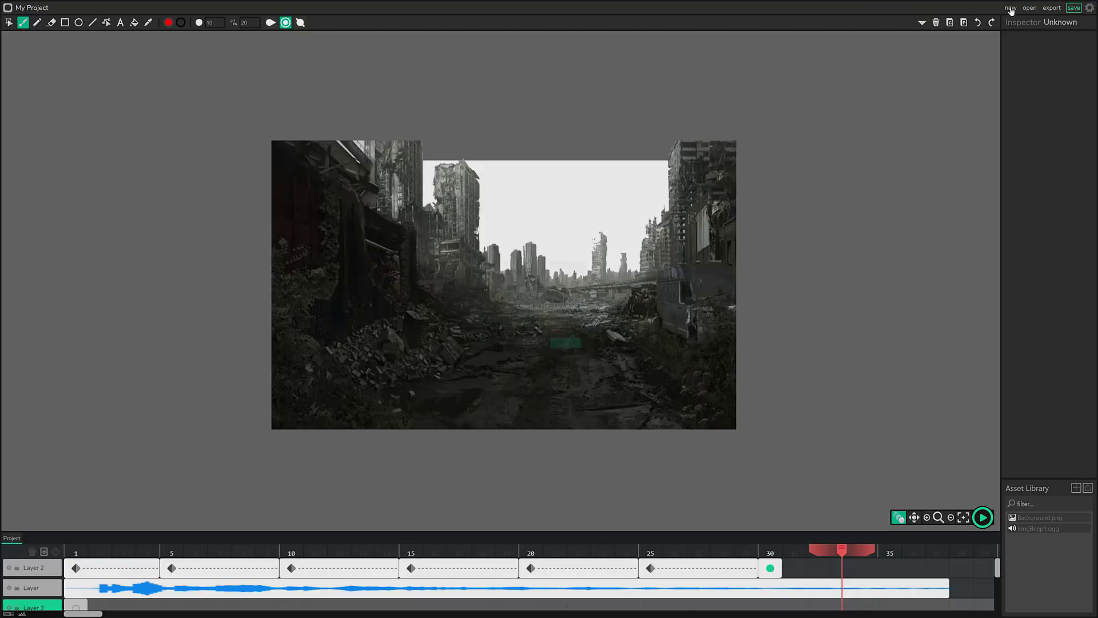
click(565, 341)
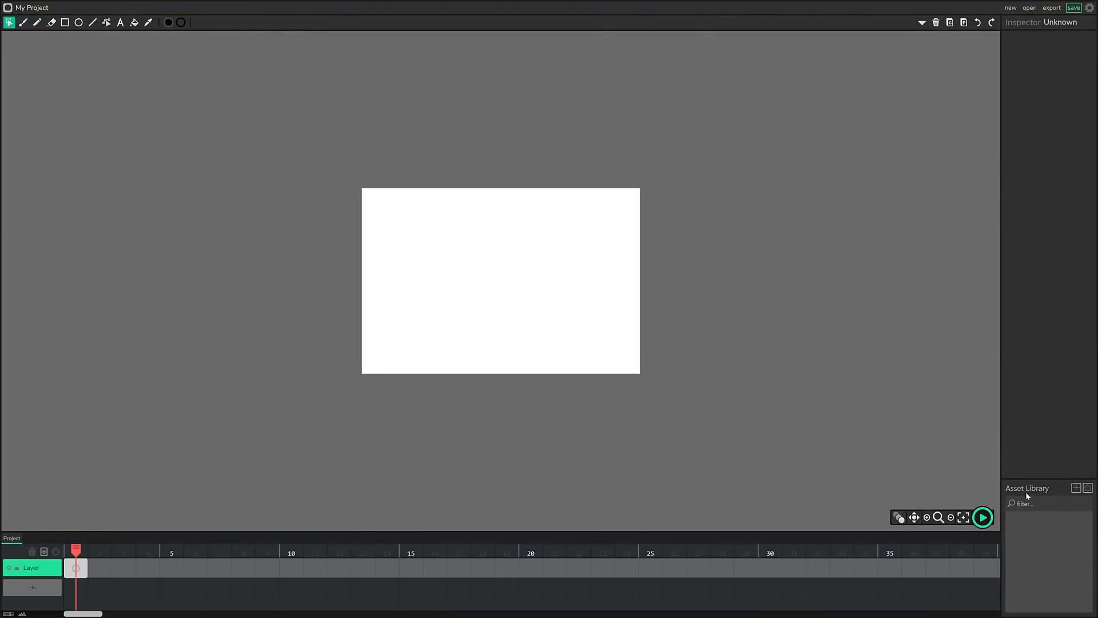
click(1074, 489)
scroll(593, 291, down, 2)
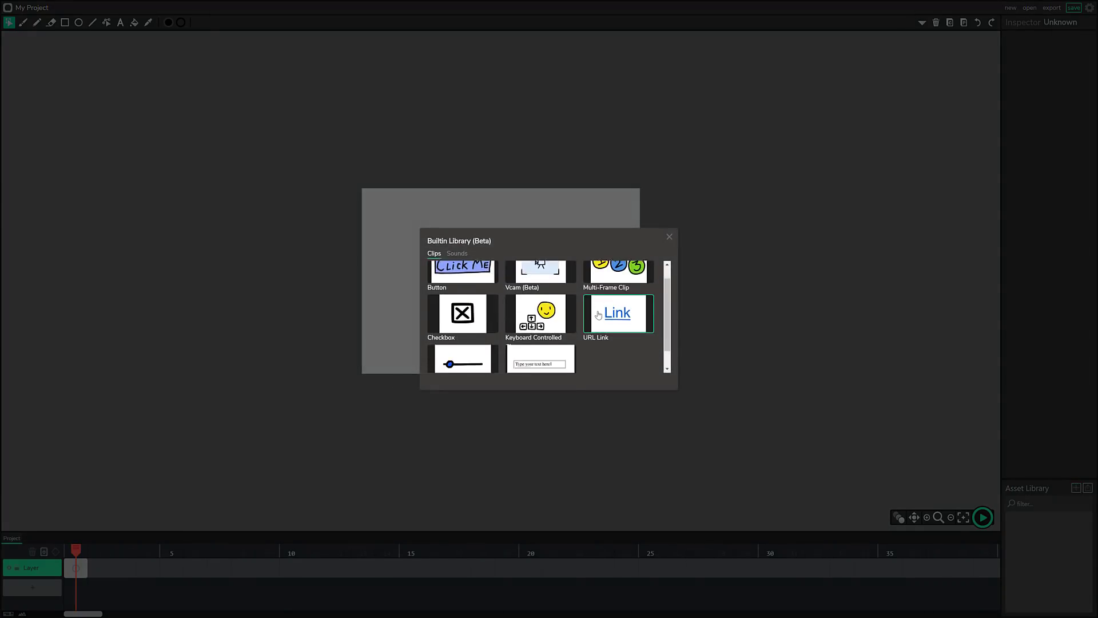
scroll(567, 283, up, 2)
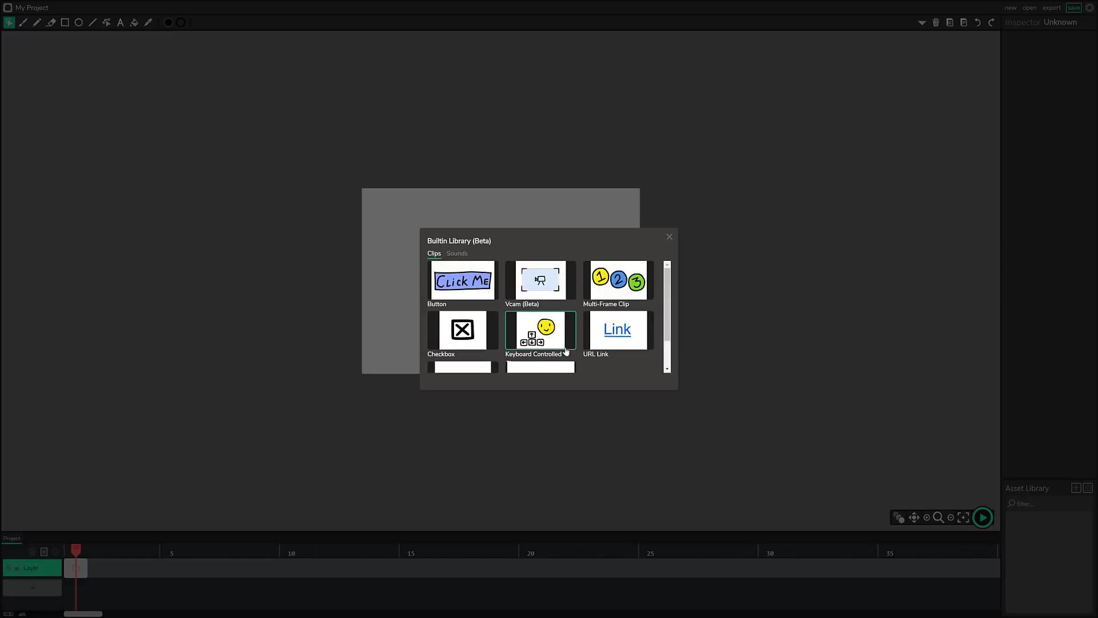
scroll(568, 350, down, 1)
scroll(576, 351, up, 1)
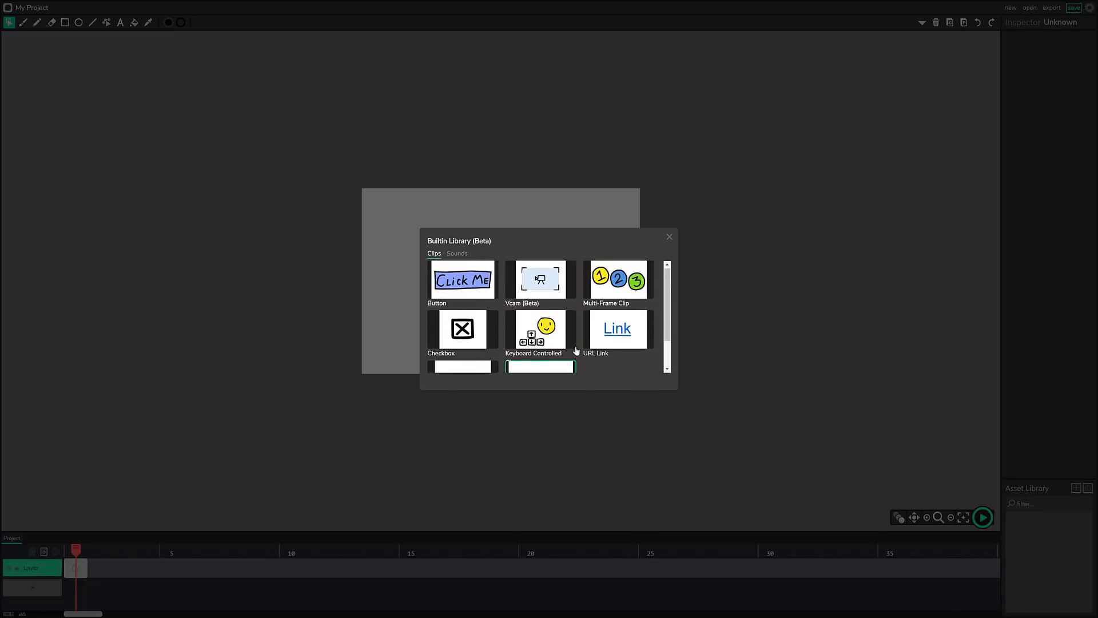
scroll(507, 341, down, 1)
scroll(491, 342, up, 1)
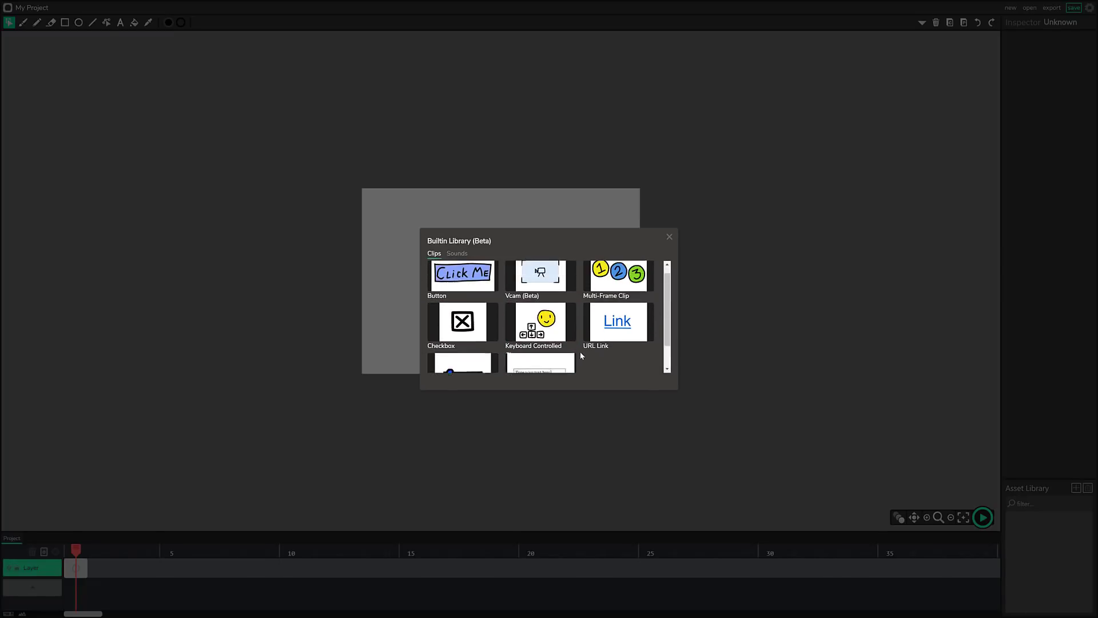
click(546, 329)
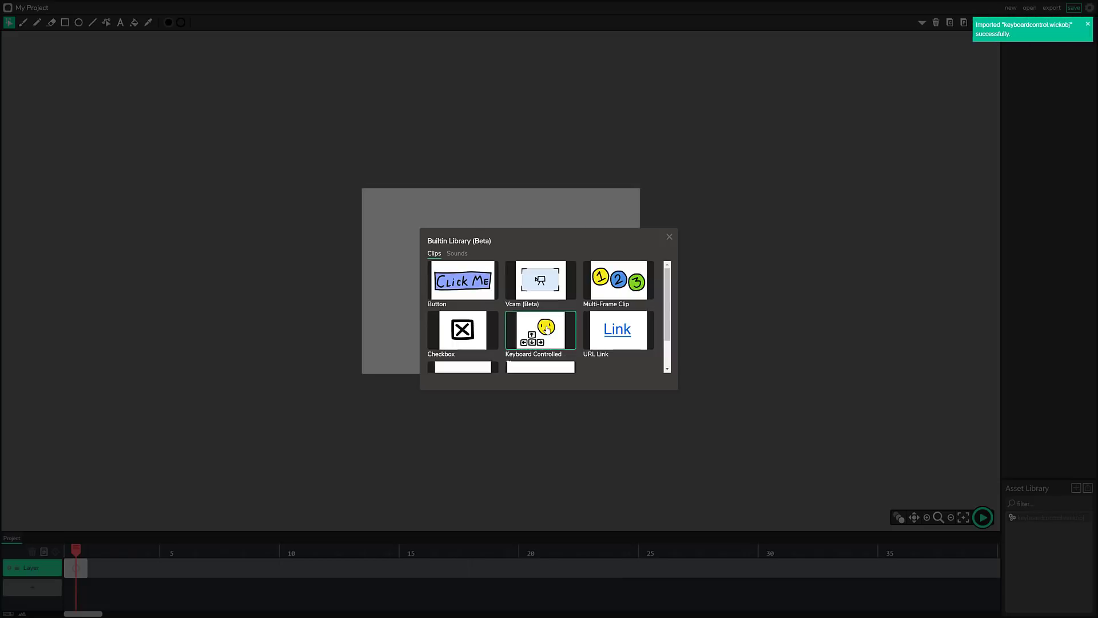
click(669, 238)
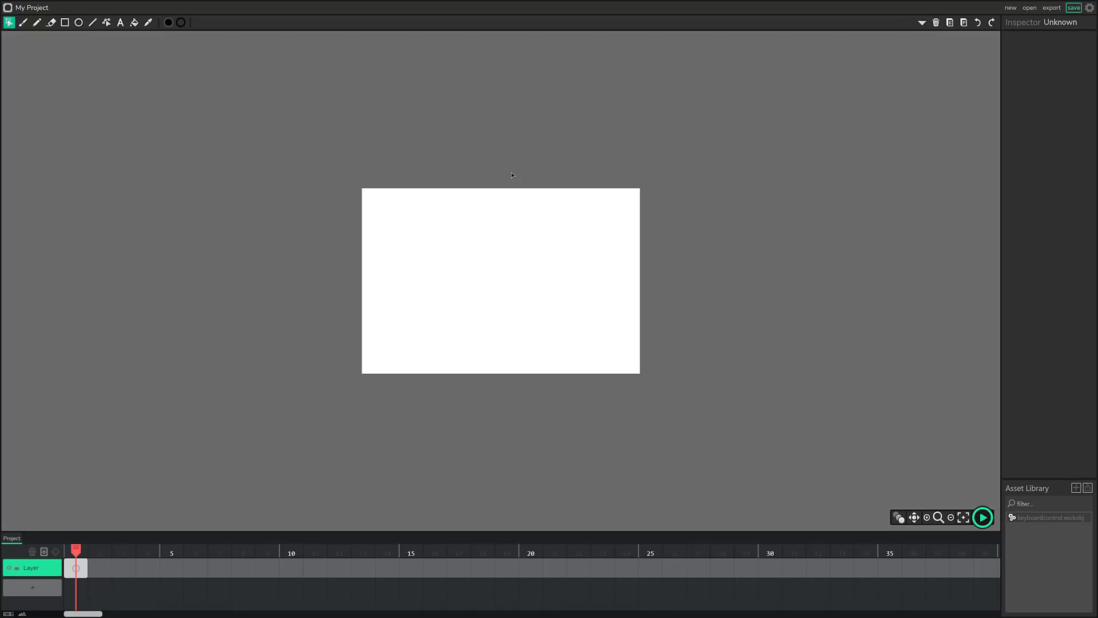
click(1052, 7)
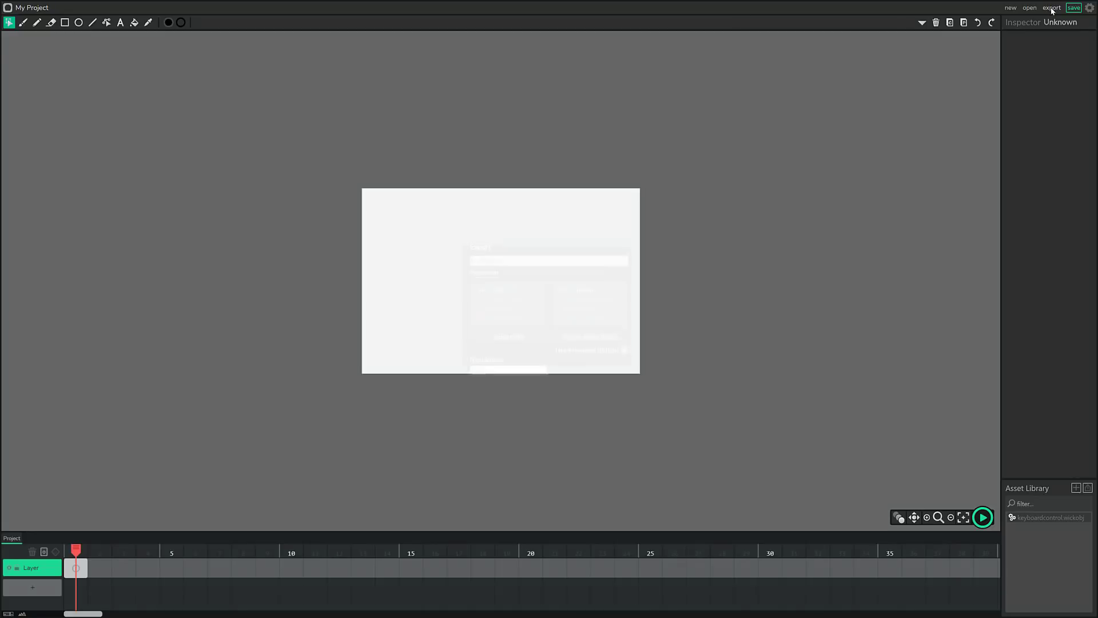
click(511, 274)
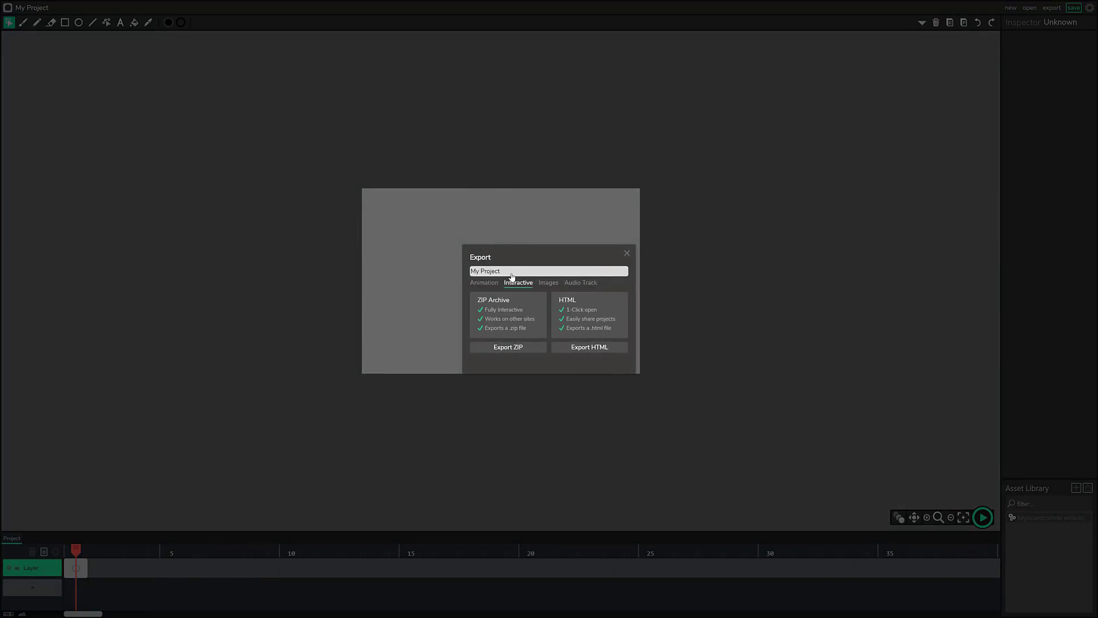
click(549, 283)
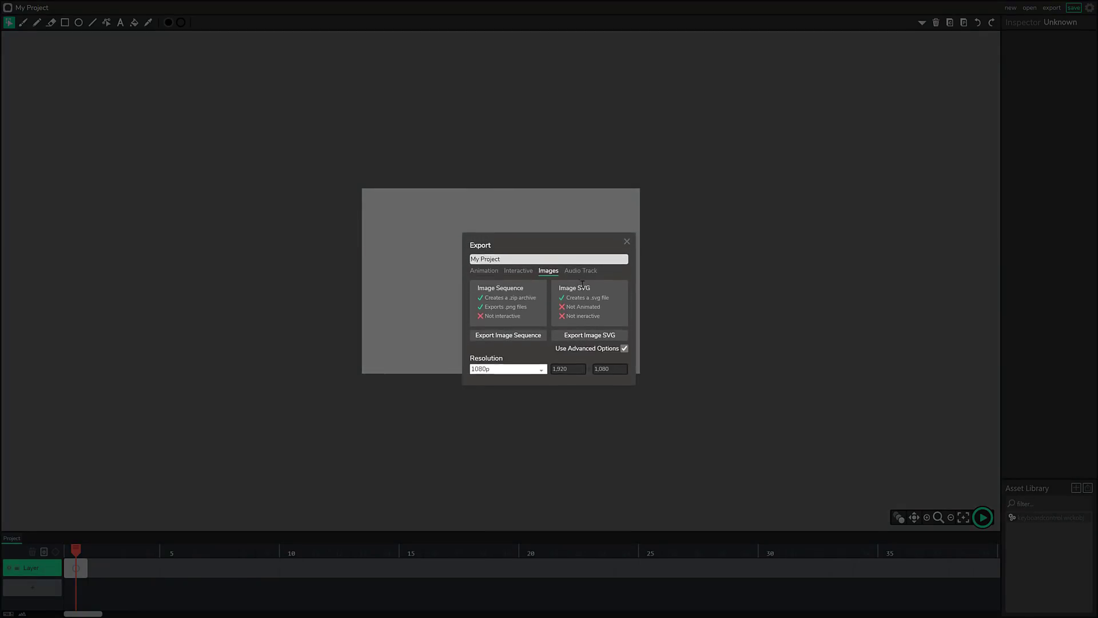
click(584, 271)
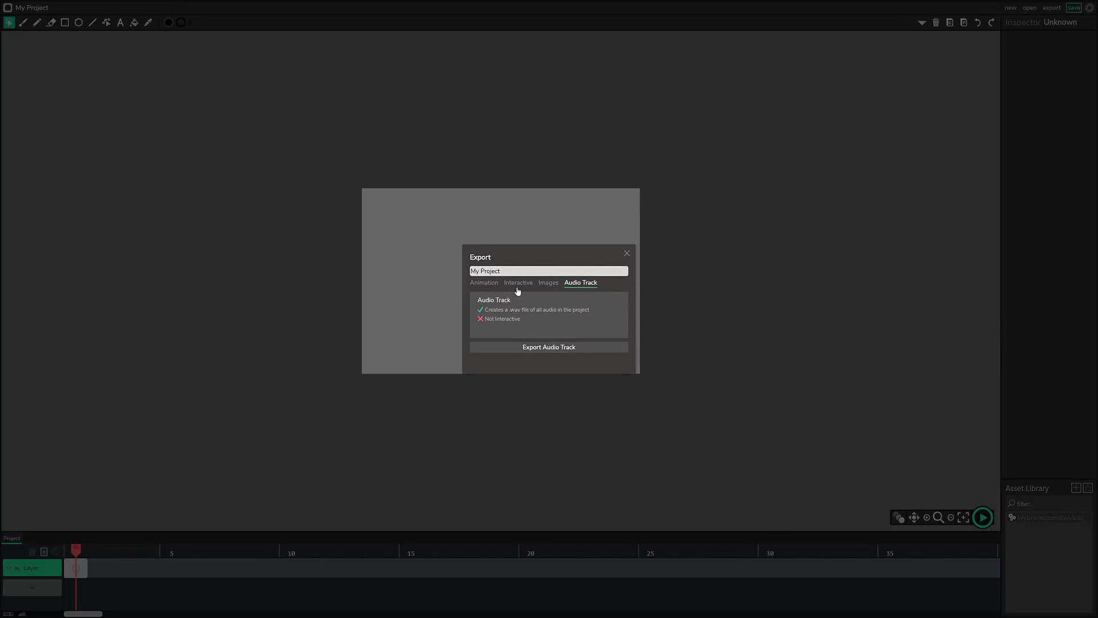
click(518, 281)
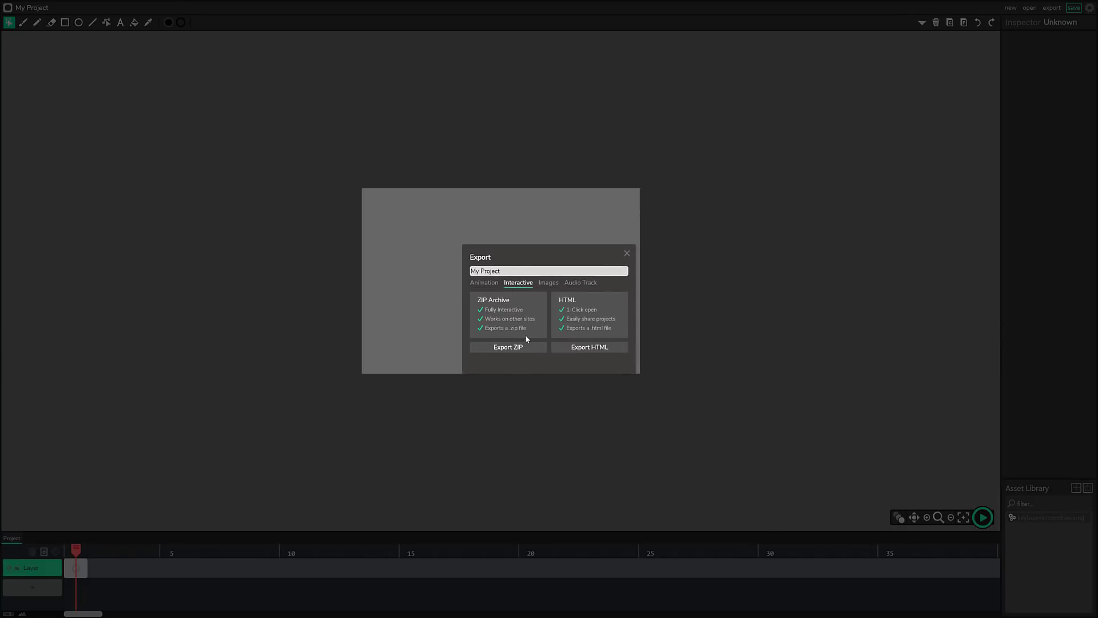
click(485, 284)
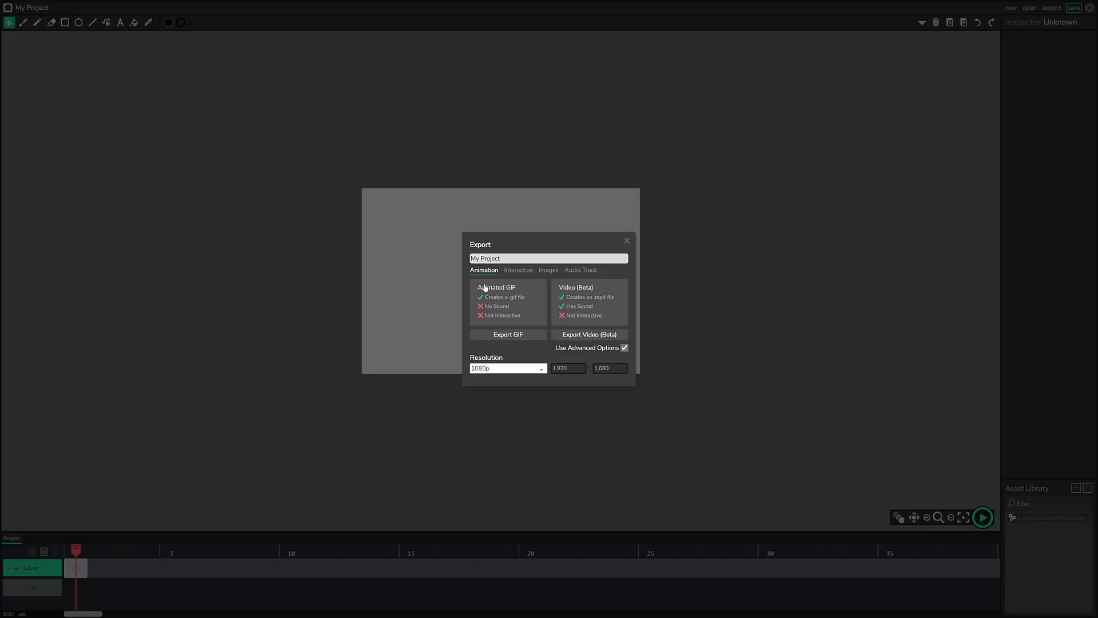
click(578, 338)
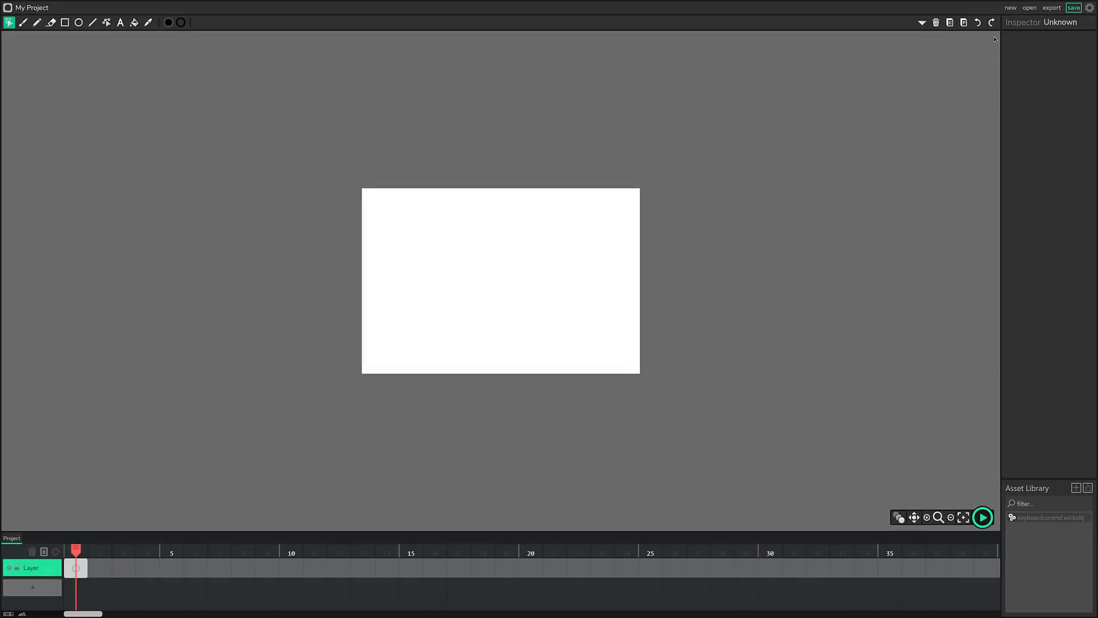
Download the project as a .wick file, dismiss the download bar, and restore browser full screen.
click(1073, 8)
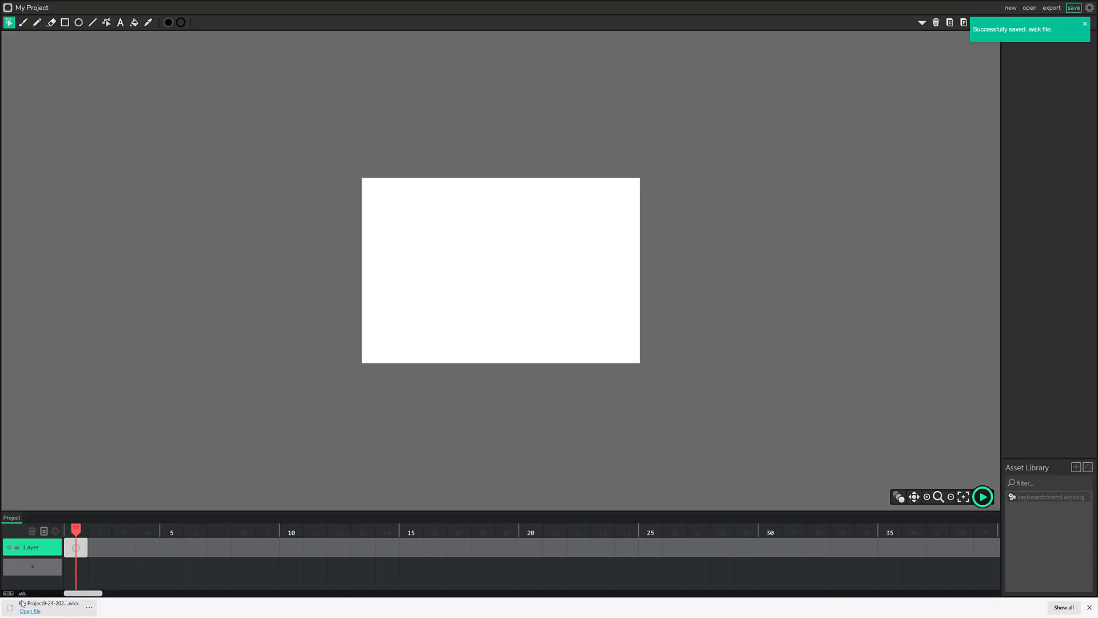
click(1089, 607)
key(F11)
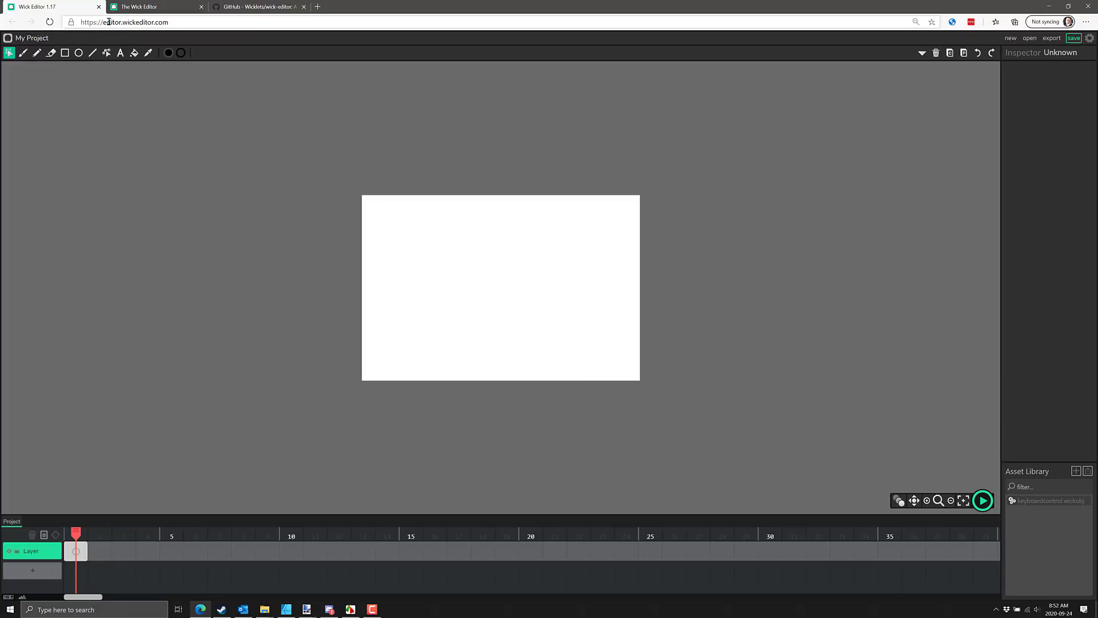
key(F11)
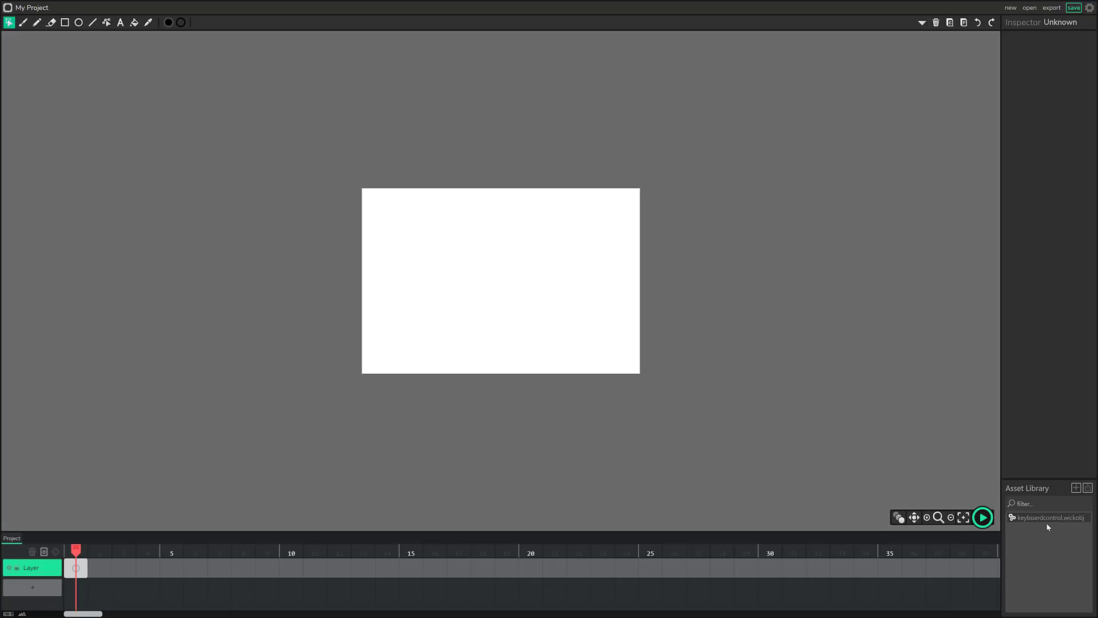
Drop keyboardcontrol.wickobj near the stage centre, view its timeline, then return to the Project level.
drag(1048, 521, 489, 275)
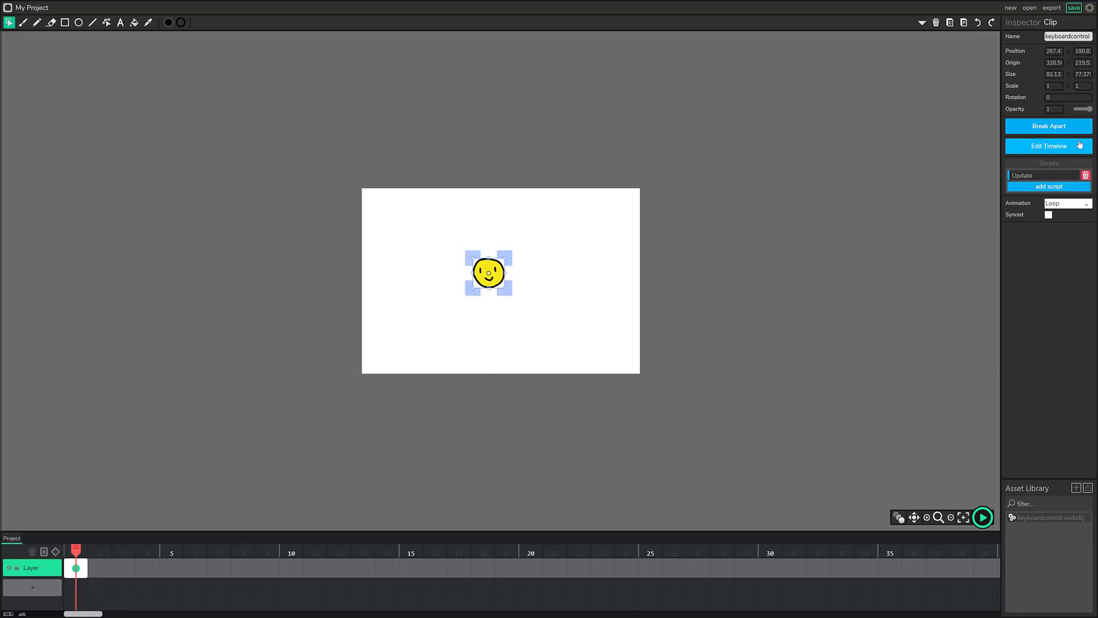
click(1050, 147)
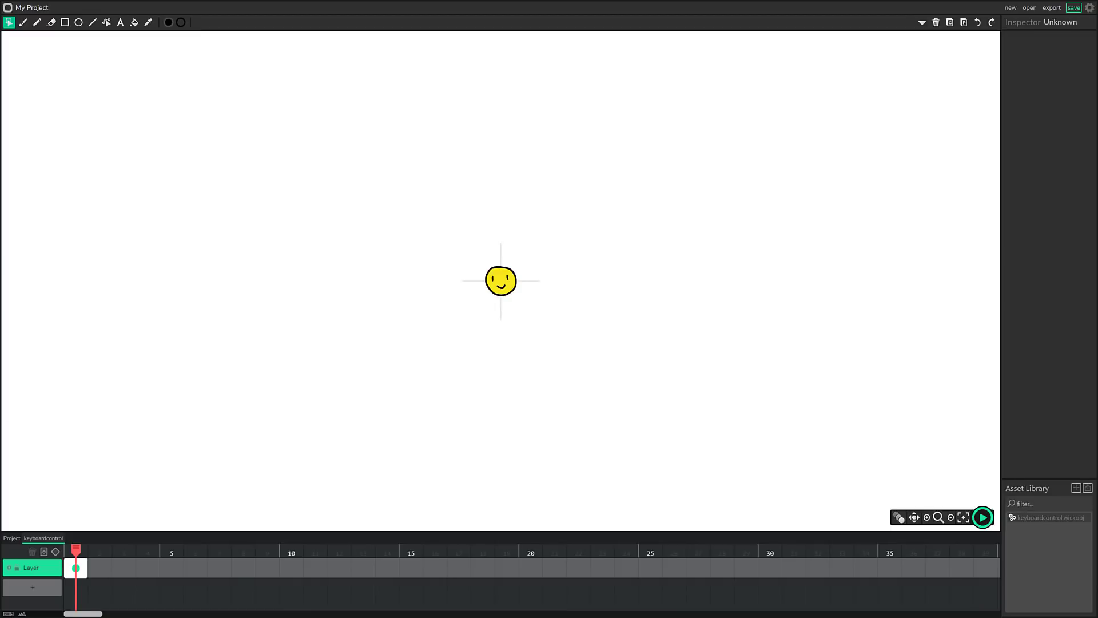
click(12, 539)
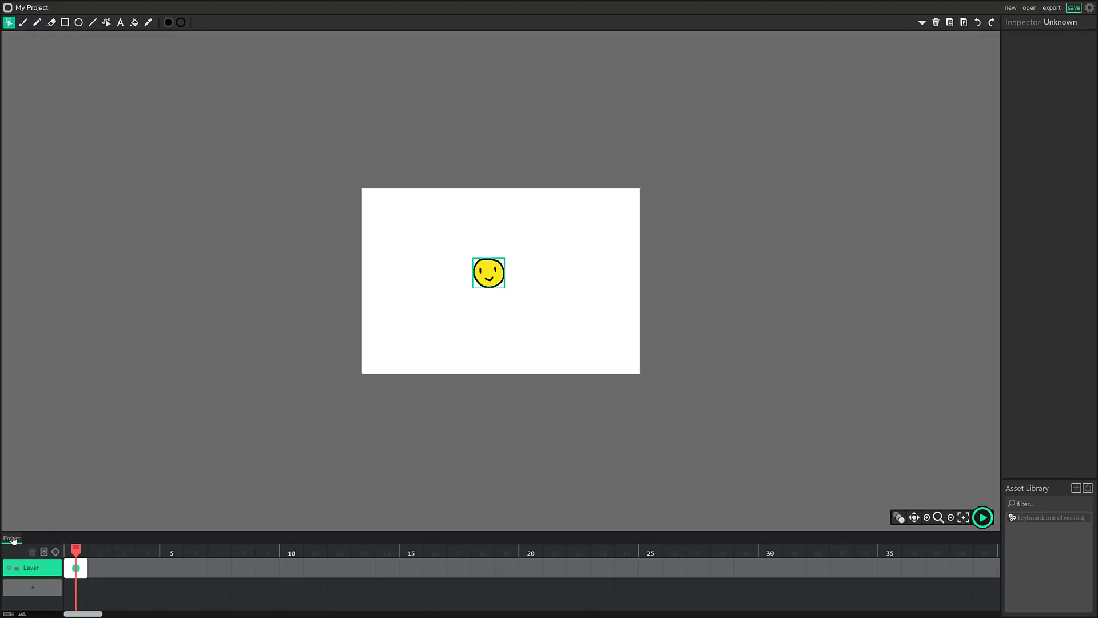
In the smiley clip's Update script, add if(isKeyDown('space')){ } after the movement code.
click(498, 277)
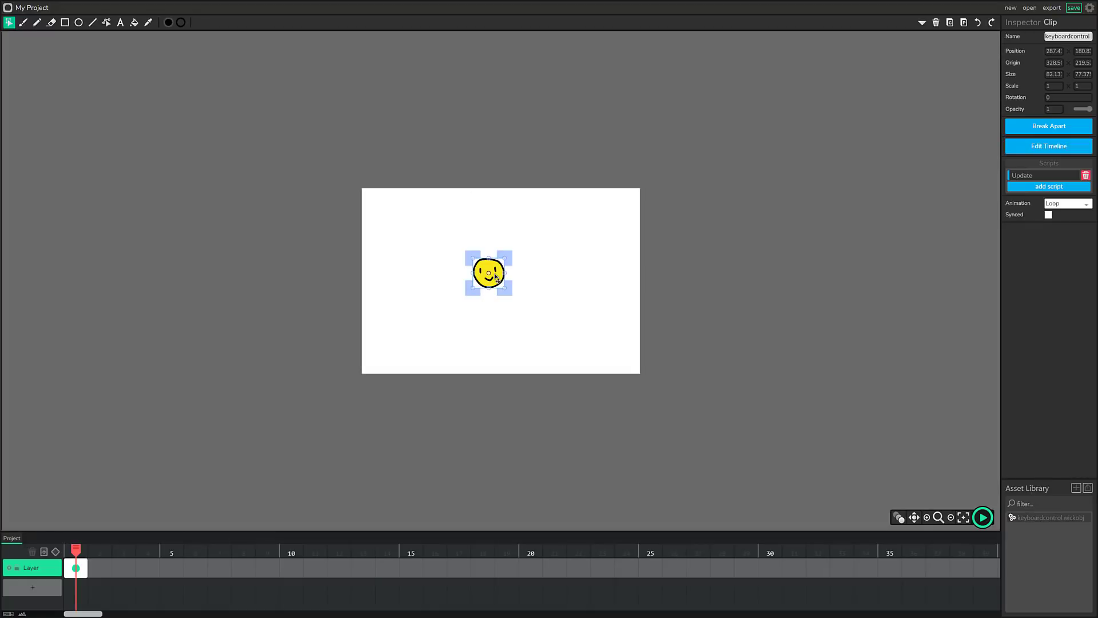
click(1032, 176)
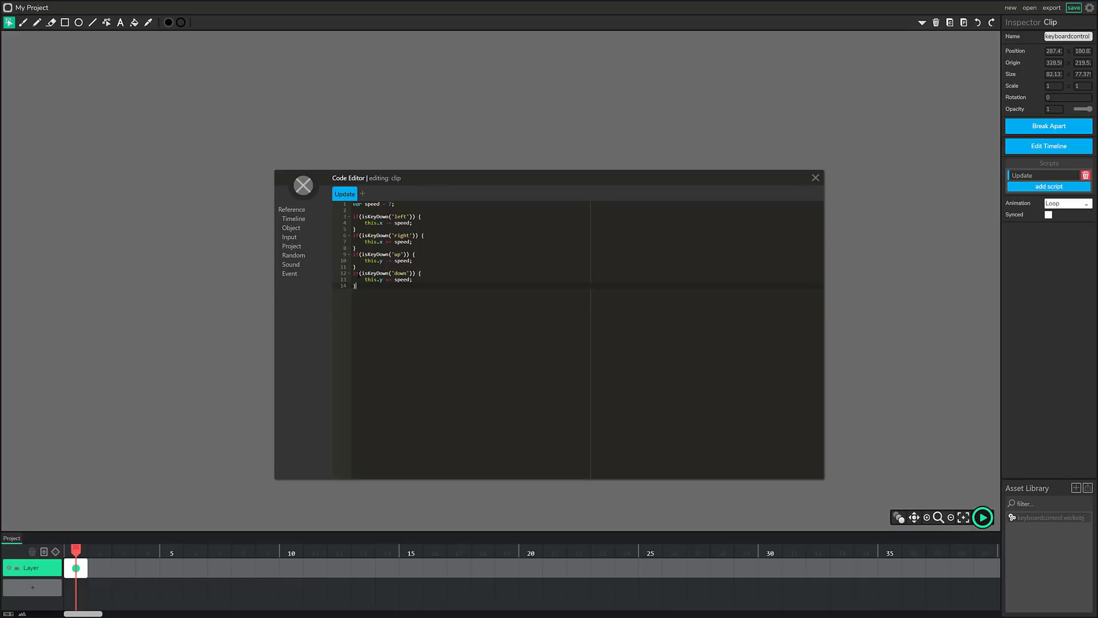
key(Return)
text(if(isKeyDown('space')){)
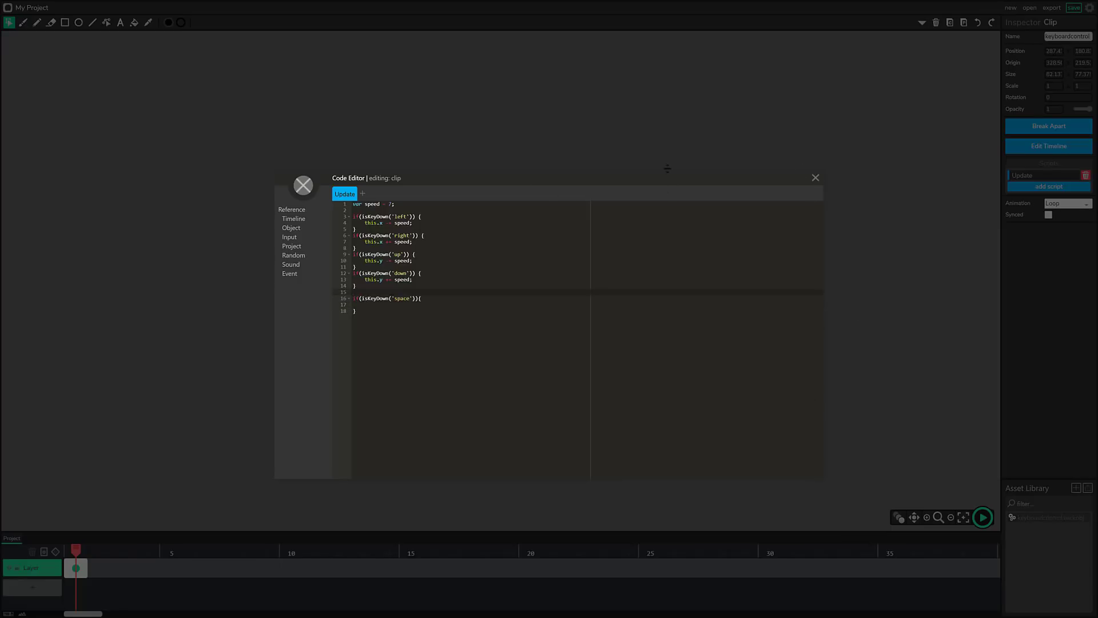
Close the leftover built-in library window hidden behind the code editor.
drag(677, 179, 465, 318)
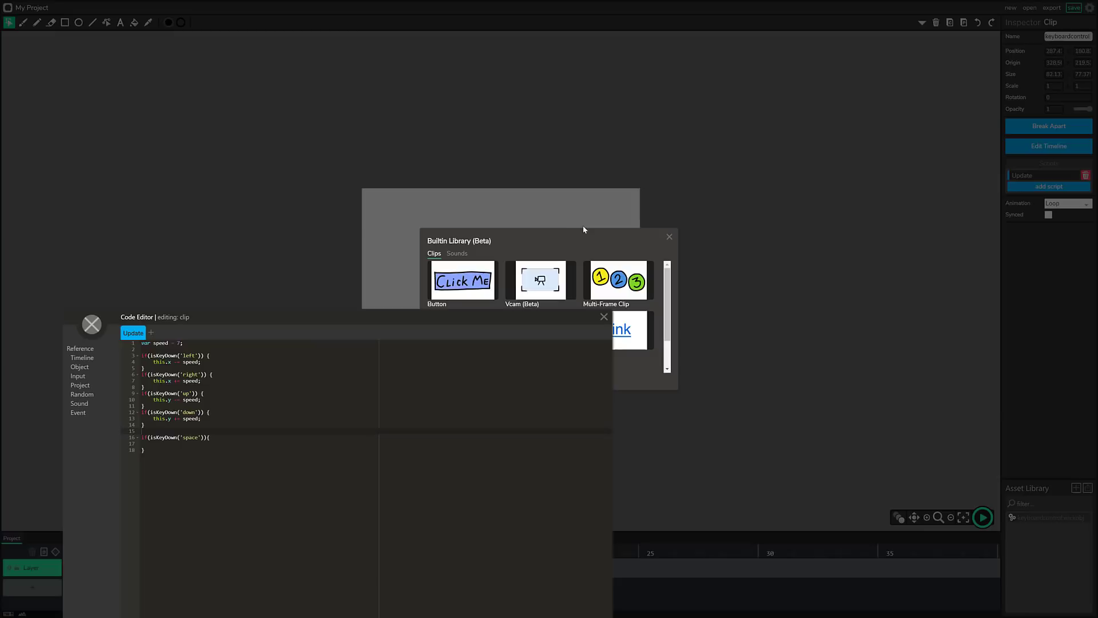
click(669, 238)
drag(370, 316, 663, 158)
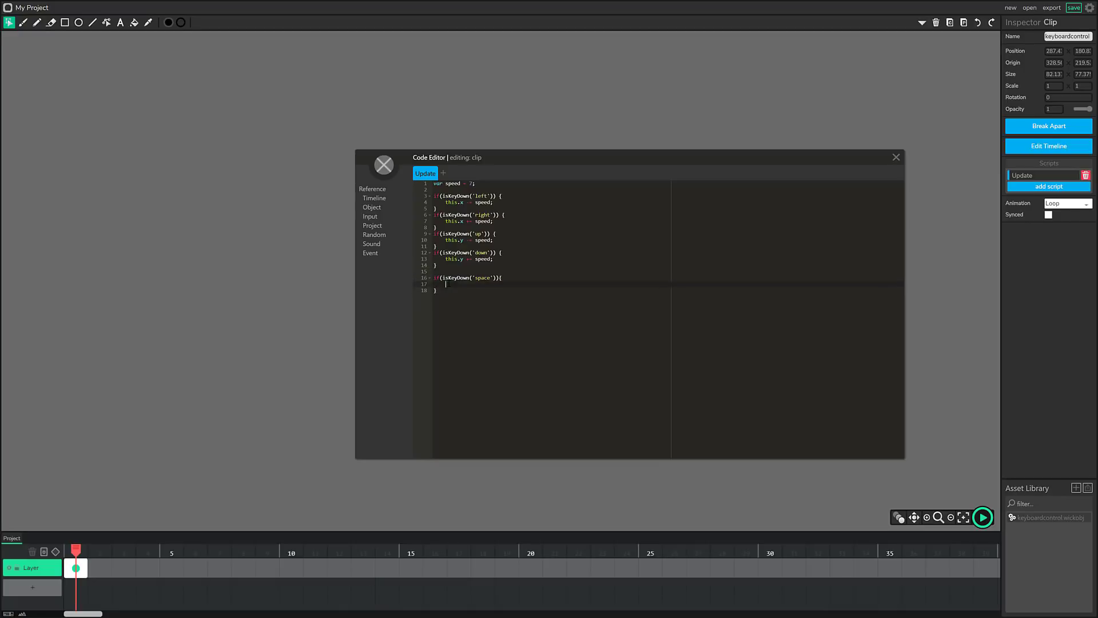
Insert a playSound call into the space-key block and rename its sound to mySound.
click(372, 245)
drag(383, 254, 452, 280)
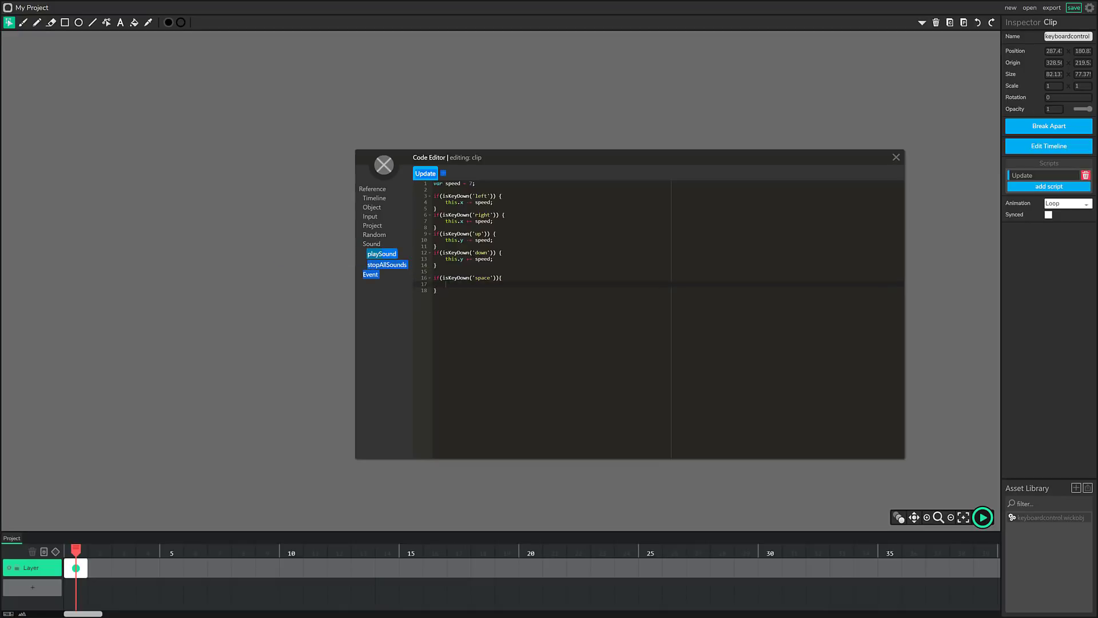
click(382, 254)
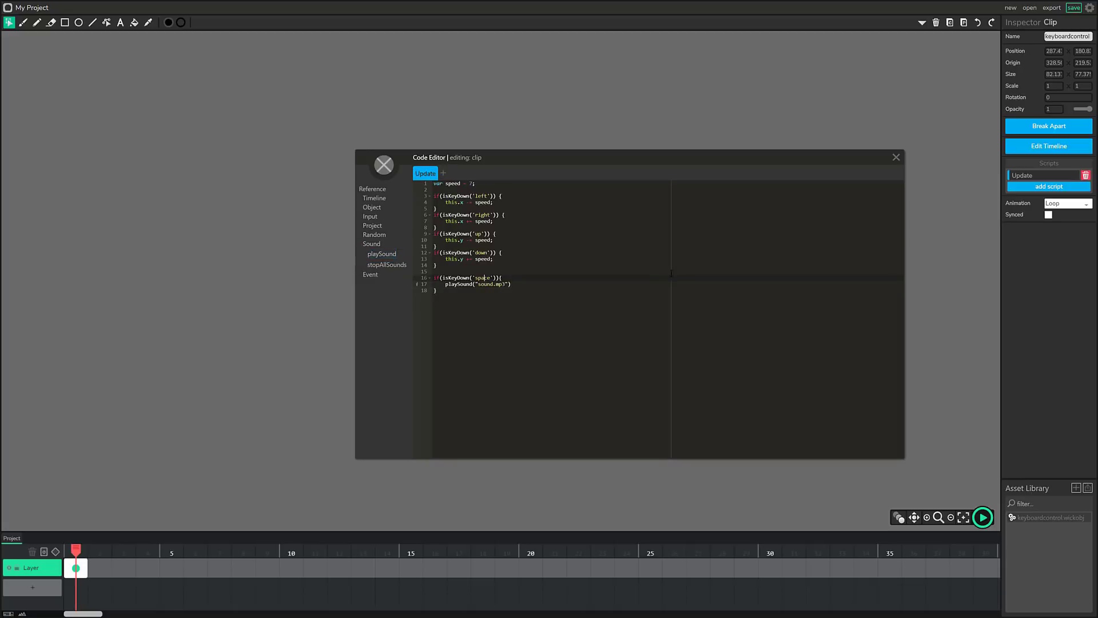
double_click(486, 285)
text(mySound)
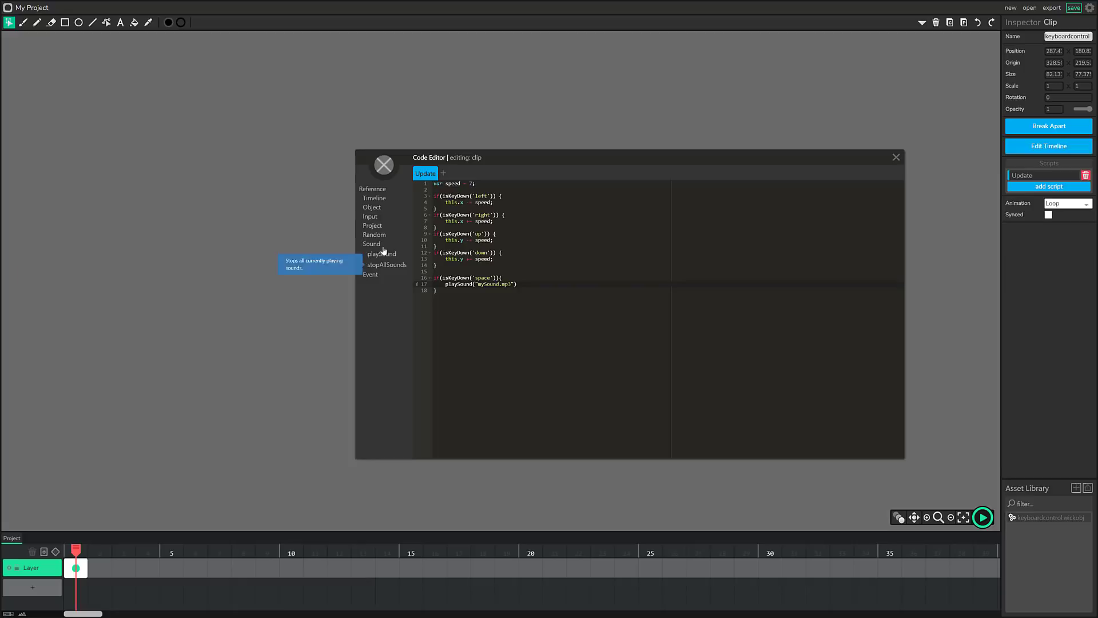
Expand the Timeline and Object sections of the script reference.
click(374, 198)
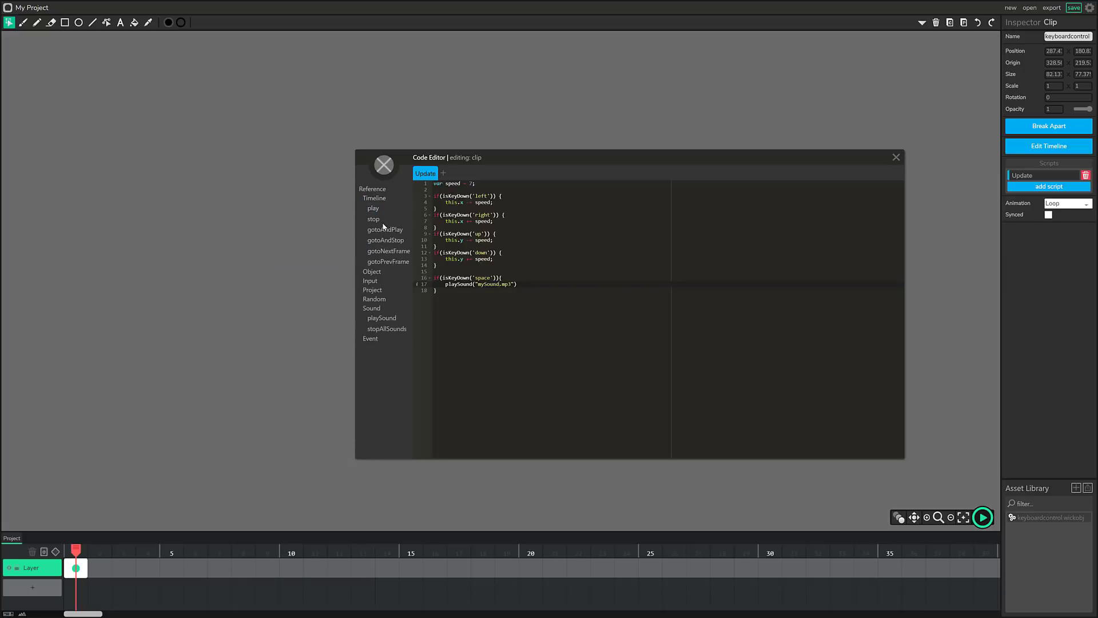
click(371, 271)
scroll(389, 299, down, 2)
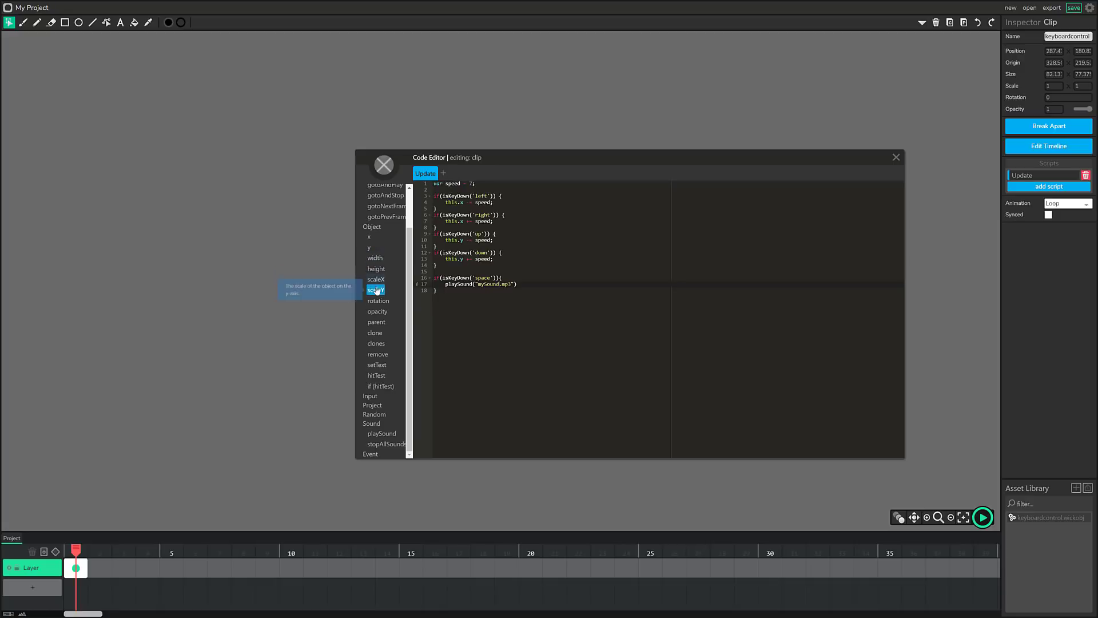
Expand the Input, Project, Random and Event reference sections, scrolling down through each.
click(370, 396)
scroll(370, 396, down, 3)
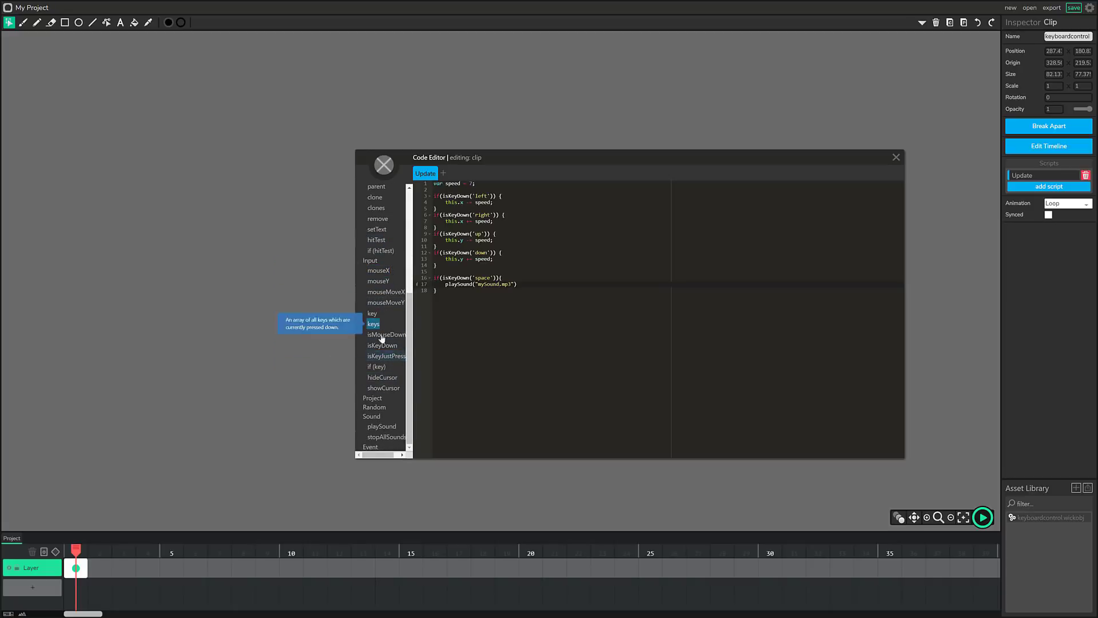
click(375, 398)
scroll(395, 394, down, 1)
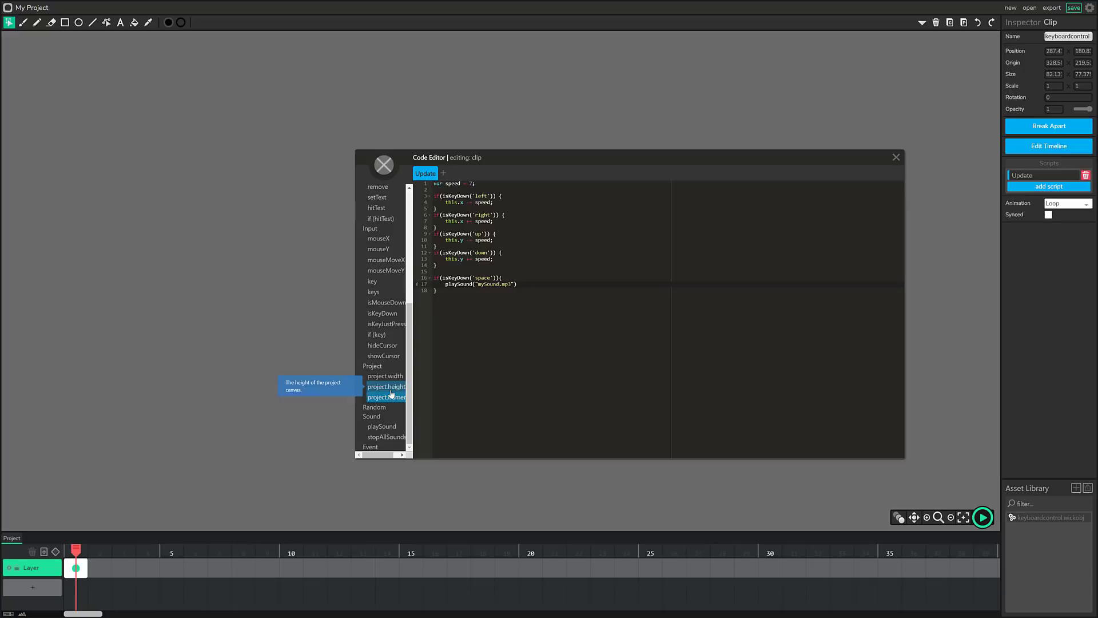
click(379, 407)
scroll(386, 404, down, 1)
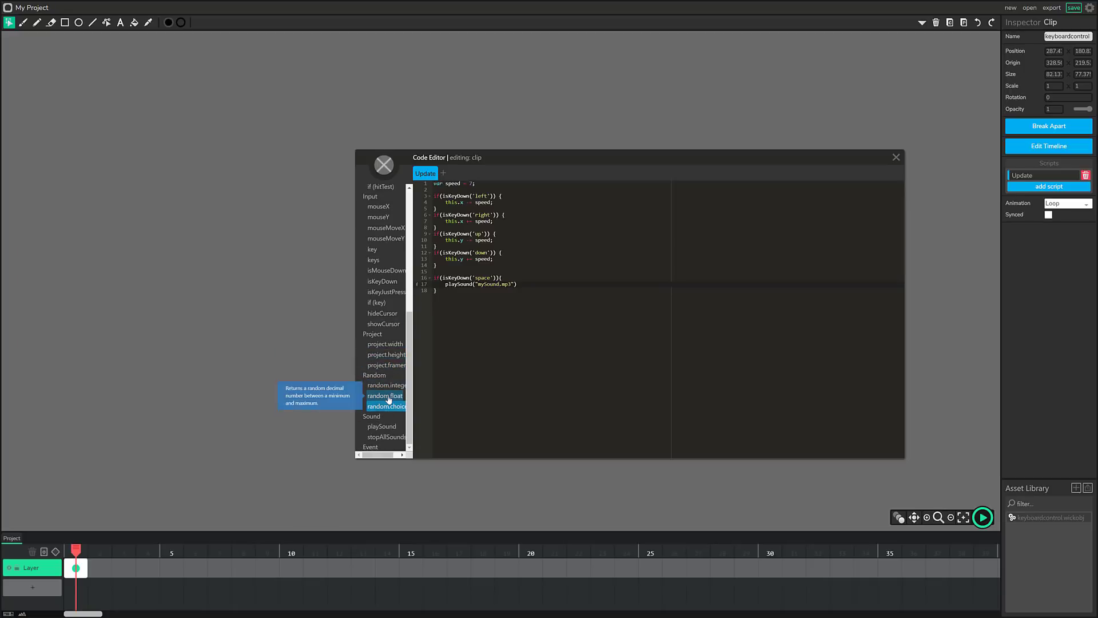
click(370, 446)
scroll(384, 396, down, 3)
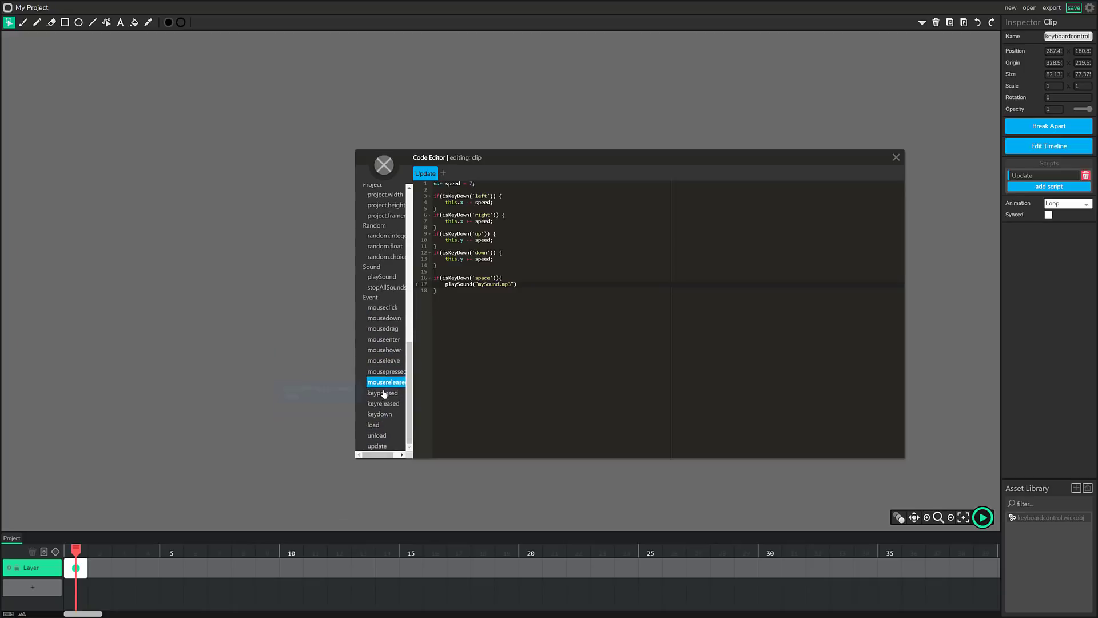
scroll(386, 366, down, 2)
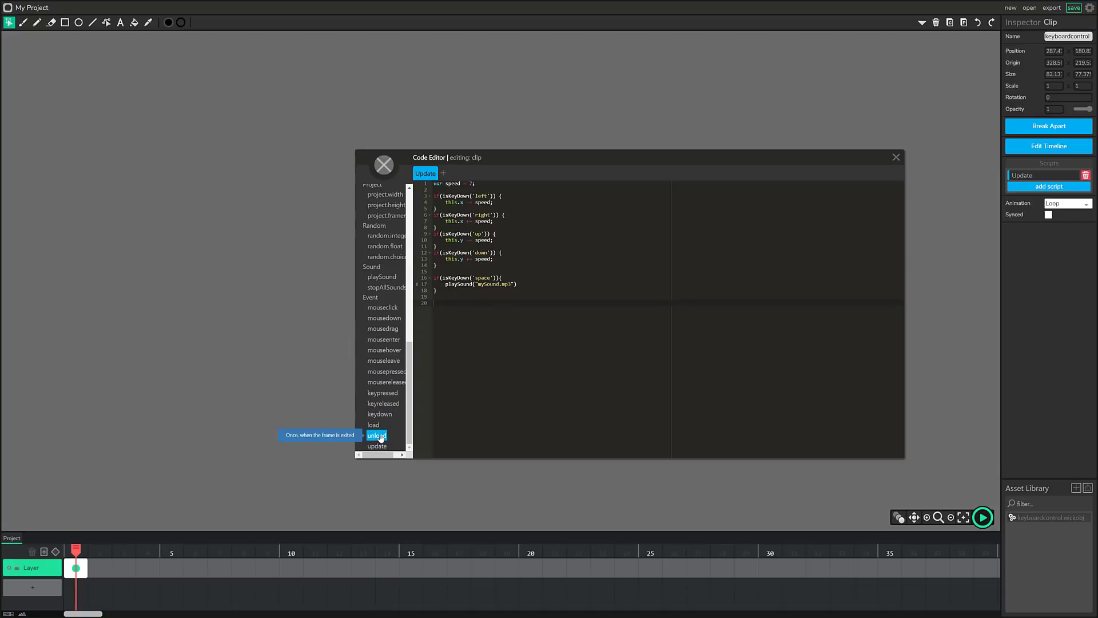
drag(387, 436, 494, 344)
Leave one empty onEvent('load') handler, deleting the duplicate, unload and placeholder comment code.
double_click(364, 425)
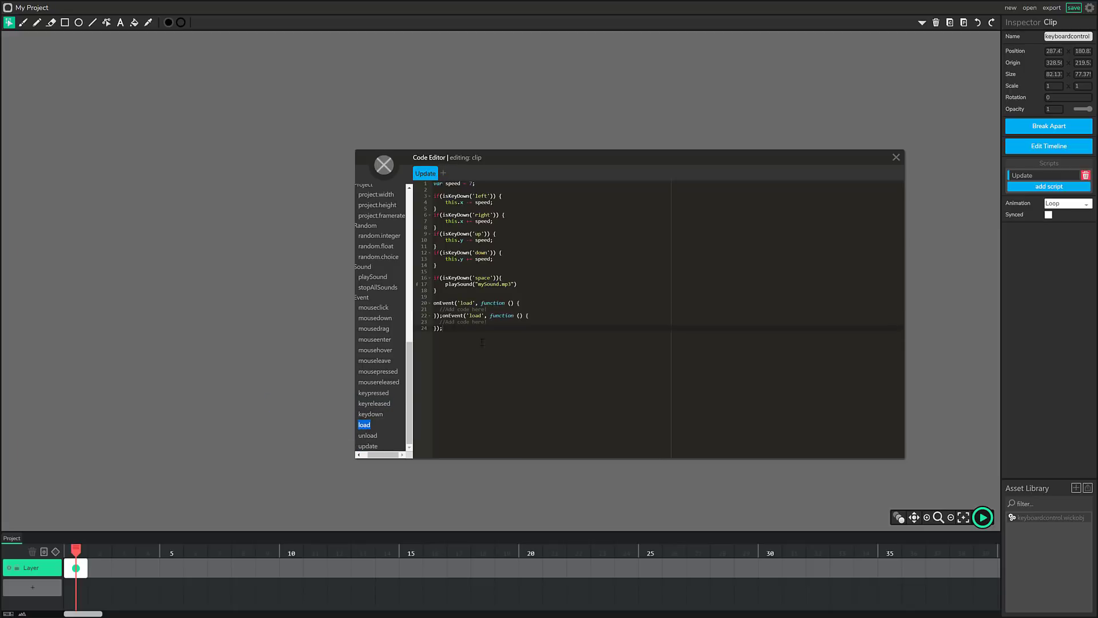
drag(461, 328, 435, 306)
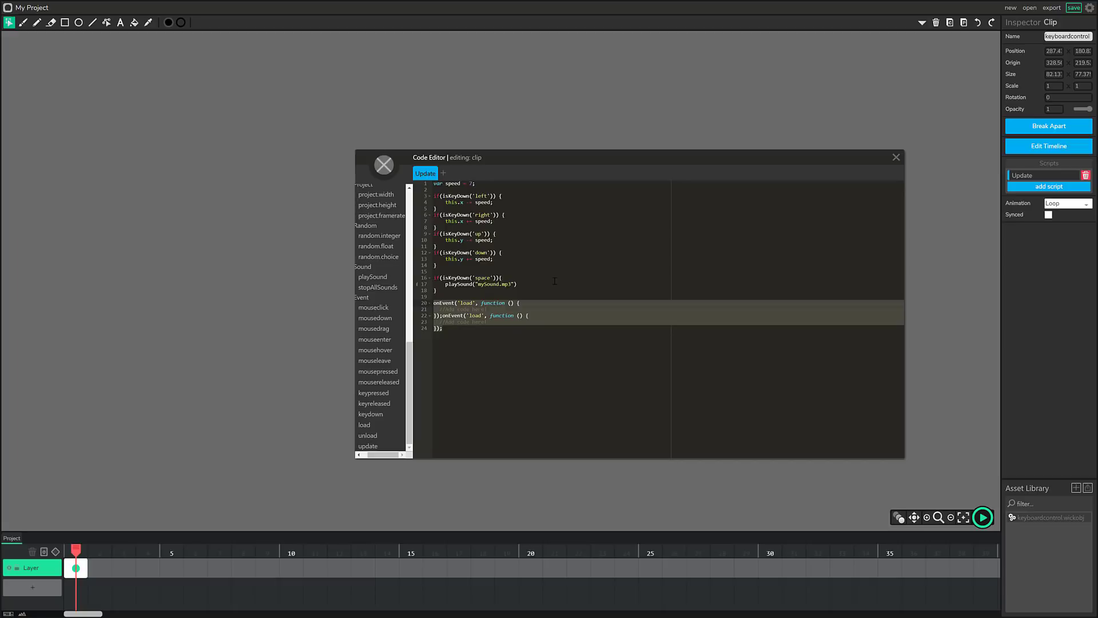
key(BackSpace)
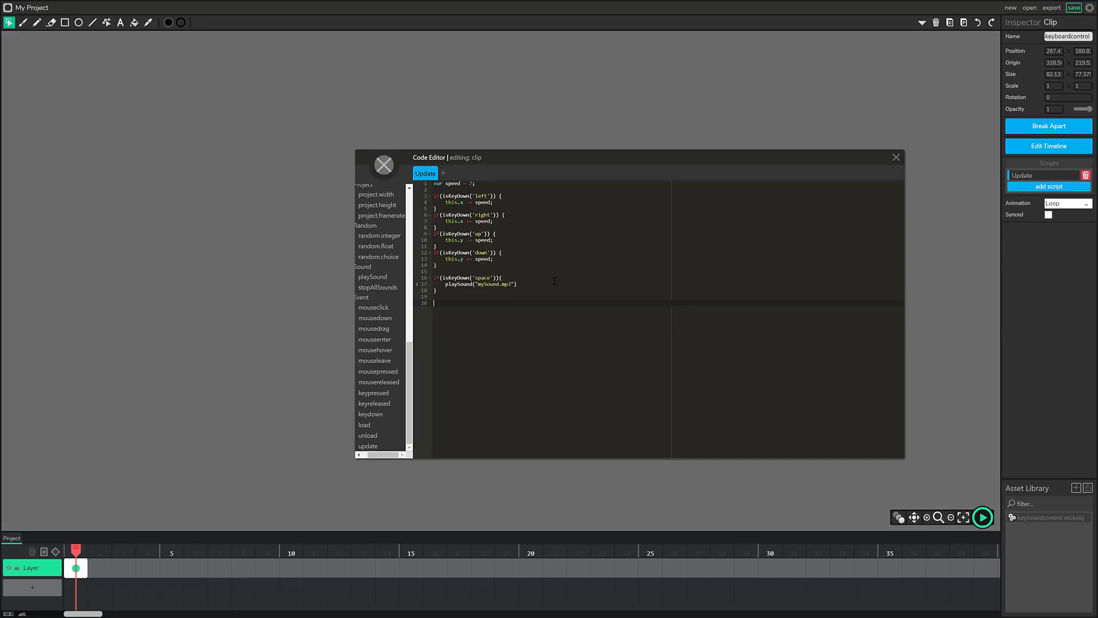
click(368, 435)
drag(469, 324, 433, 303)
key(BackSpace)
click(365, 426)
drag(489, 309, 439, 309)
key(BackSpace)
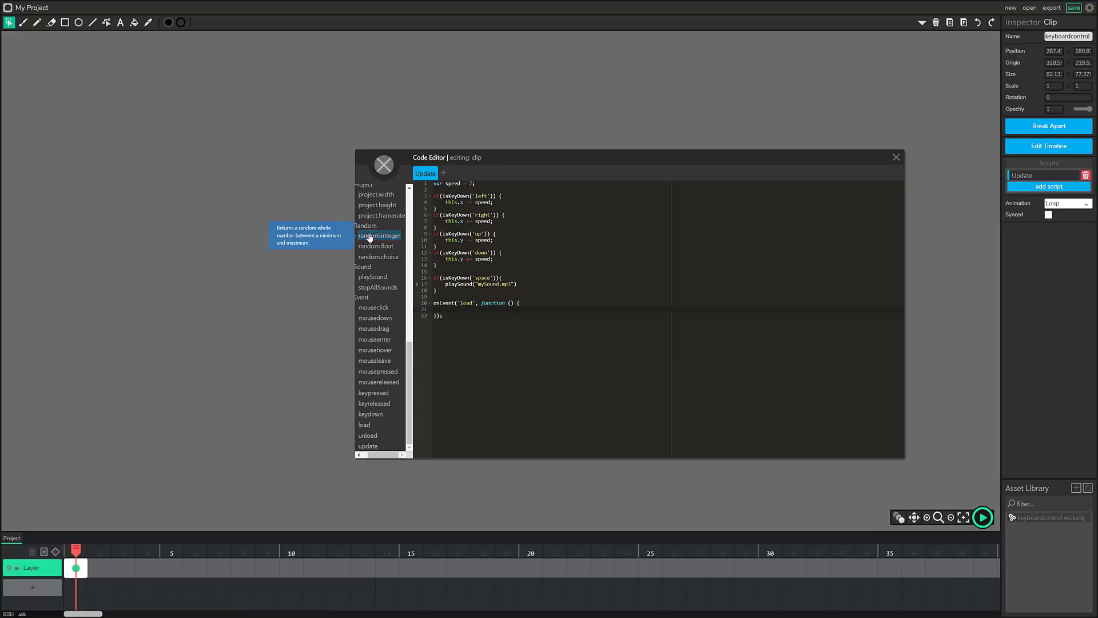
Insert this.x into the load handler, then close the editor and begin adding a new script.
scroll(367, 287, up, 4)
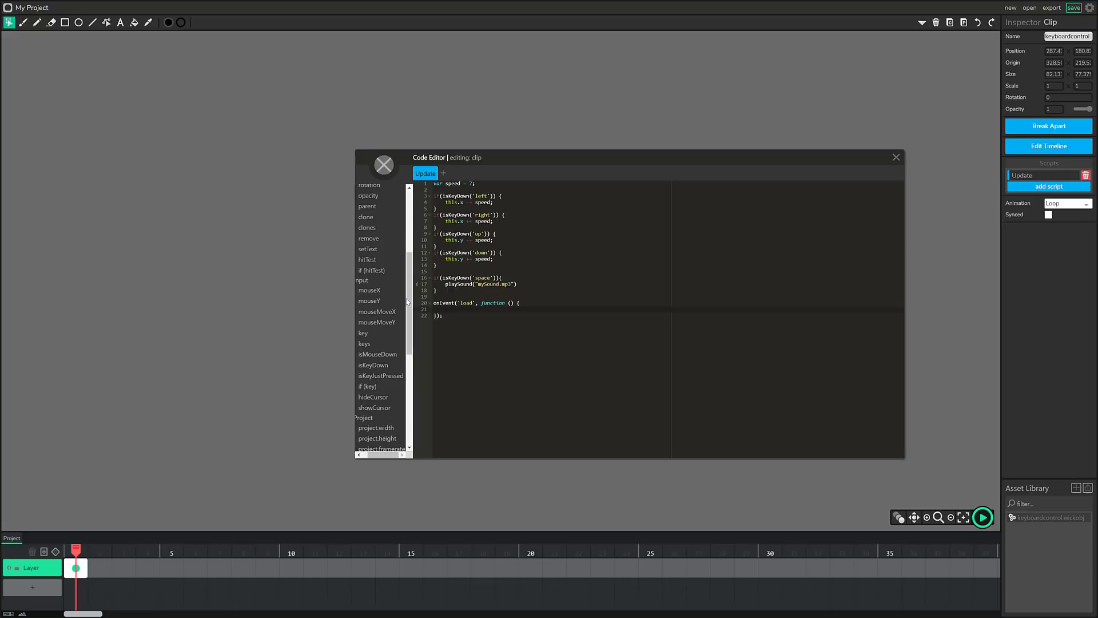
scroll(372, 257, up, 3)
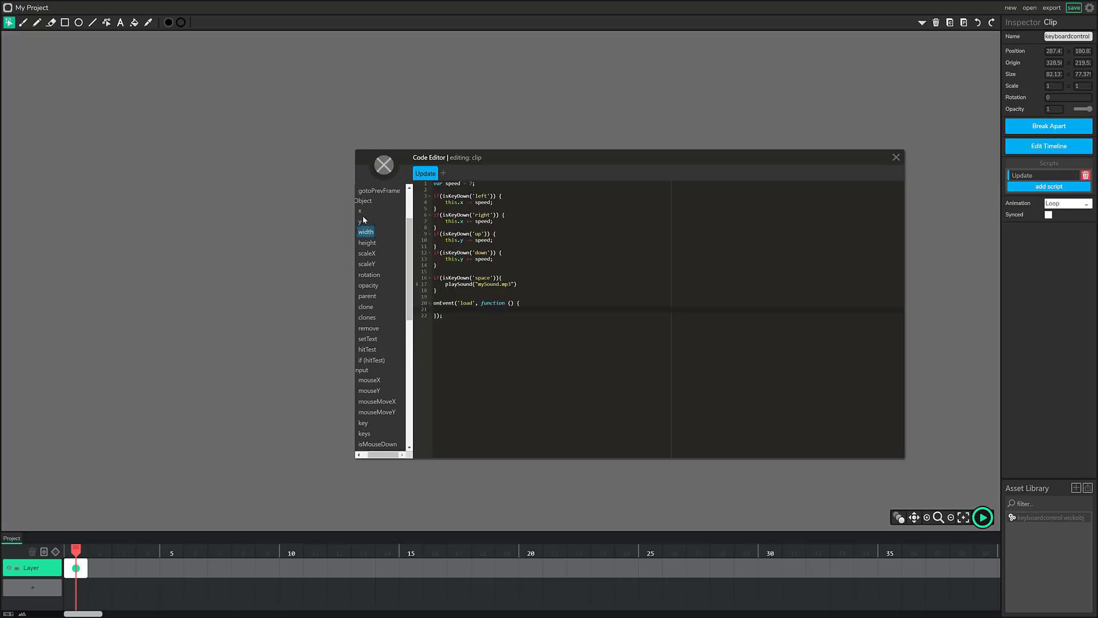
click(360, 210)
click(897, 158)
click(1072, 187)
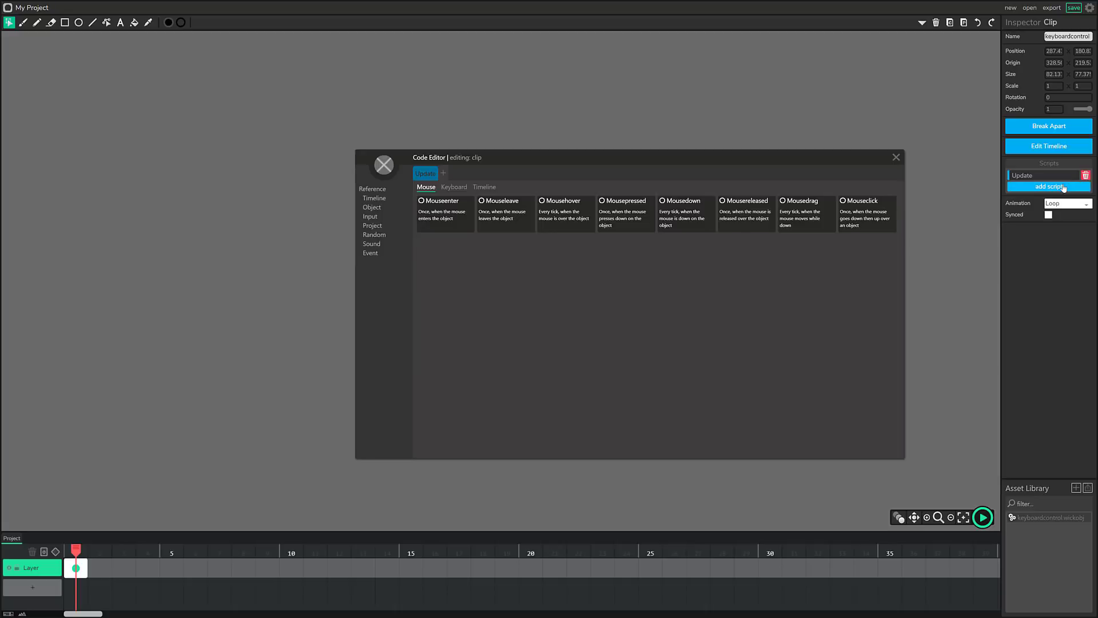
Browse the Keyboard and Timeline event types, then close the Code Editor.
click(454, 187)
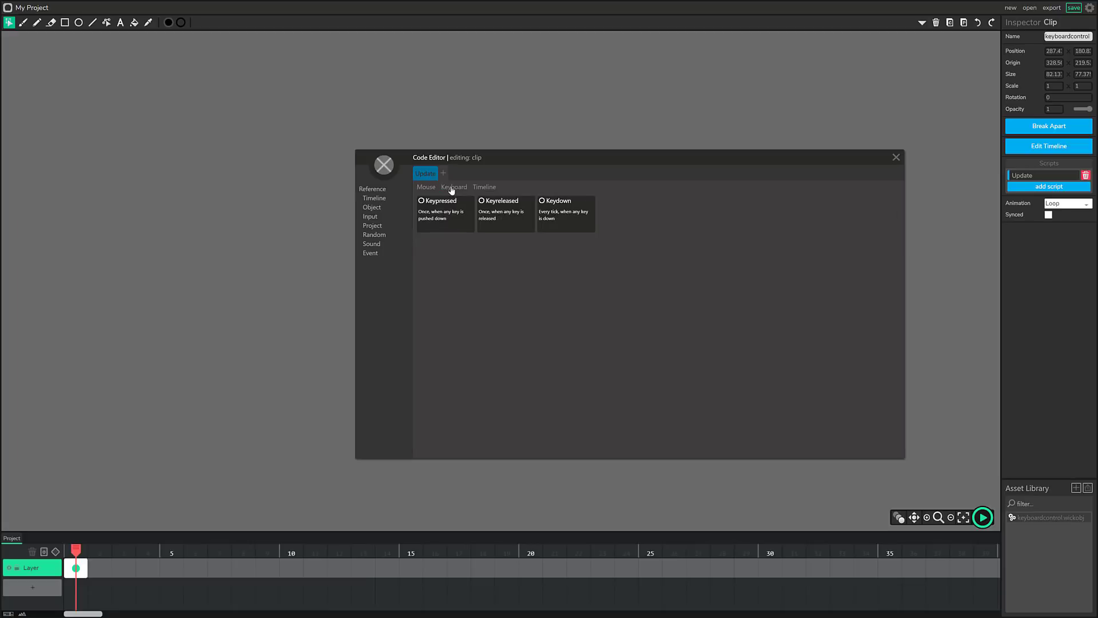
click(485, 187)
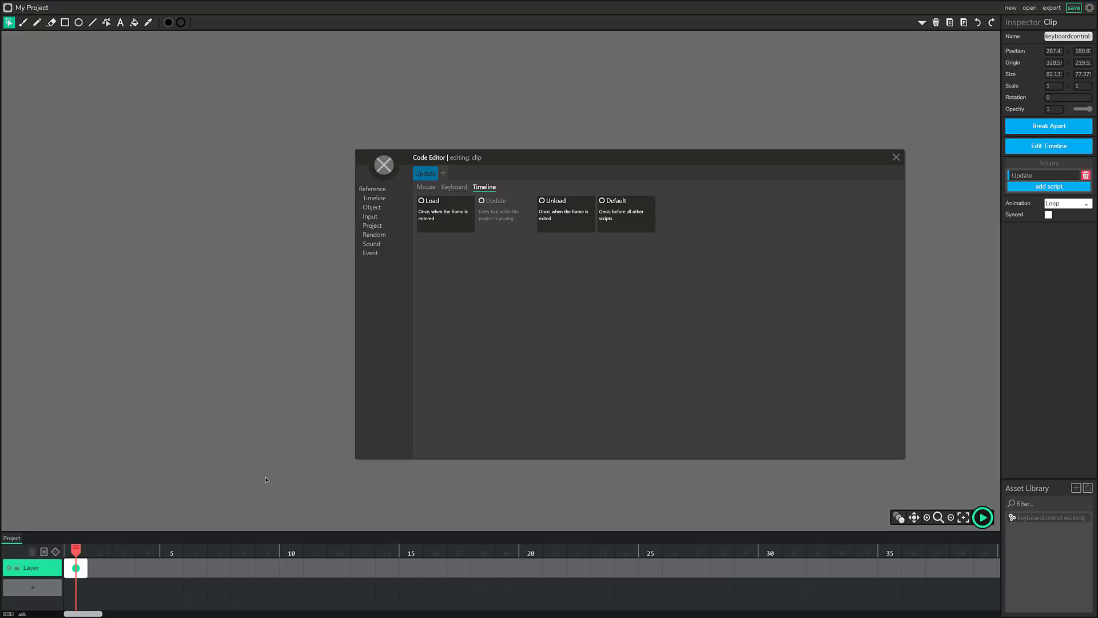
click(896, 157)
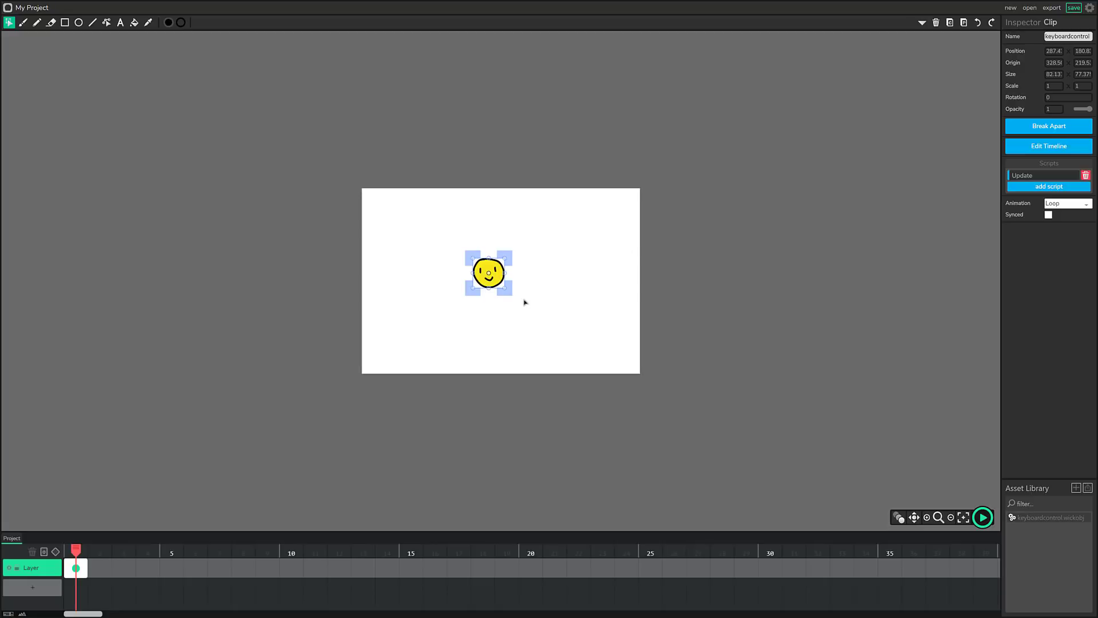
click(1050, 7)
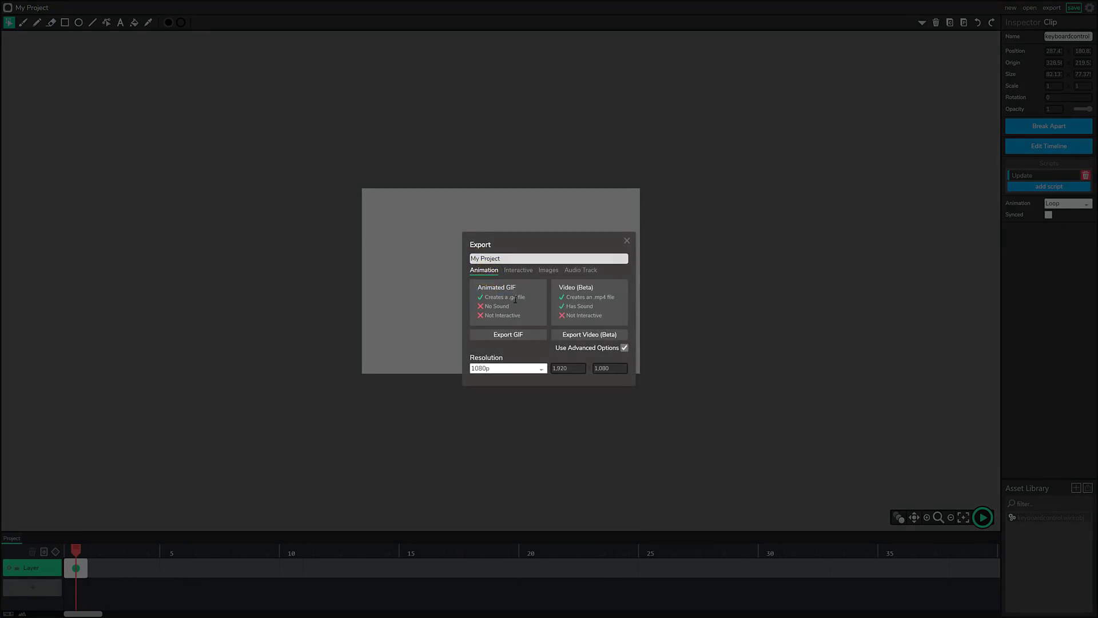
click(527, 272)
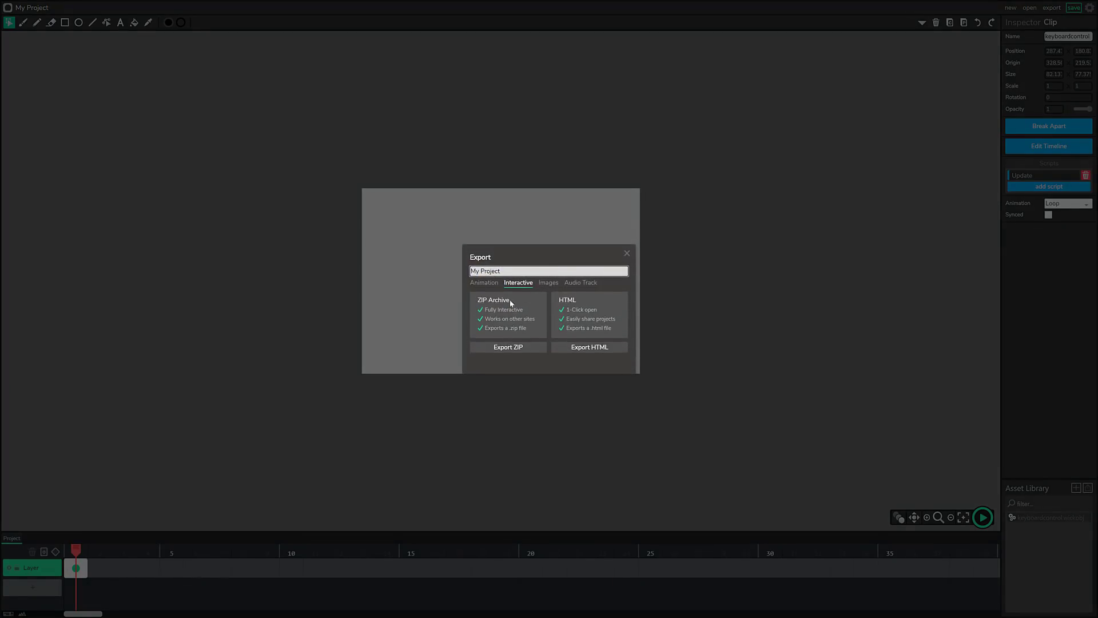
click(595, 347)
click(486, 283)
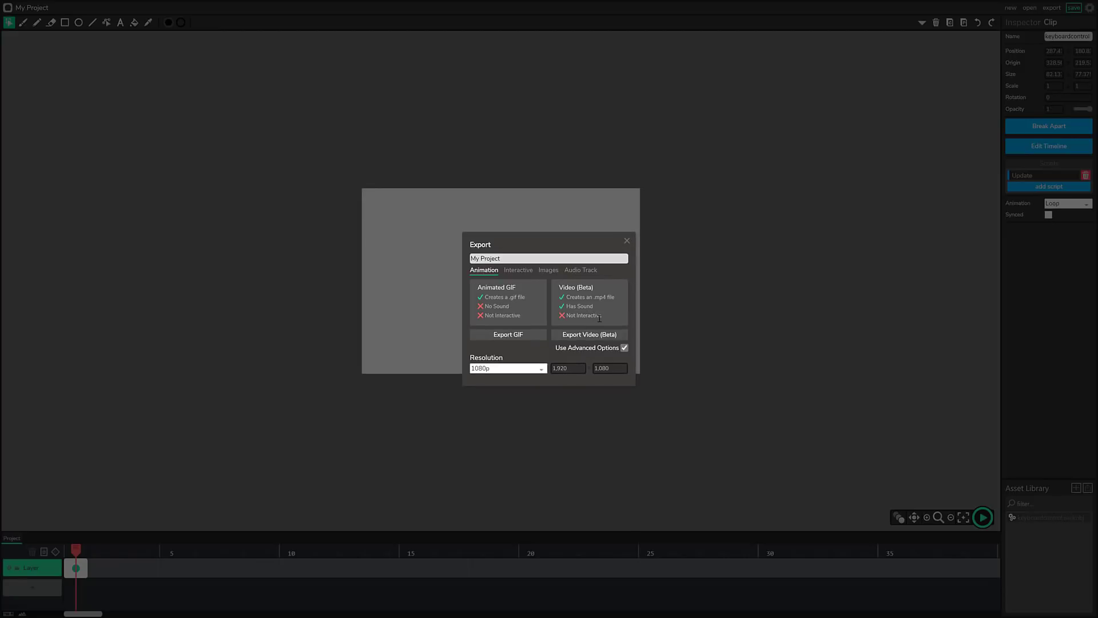
click(627, 241)
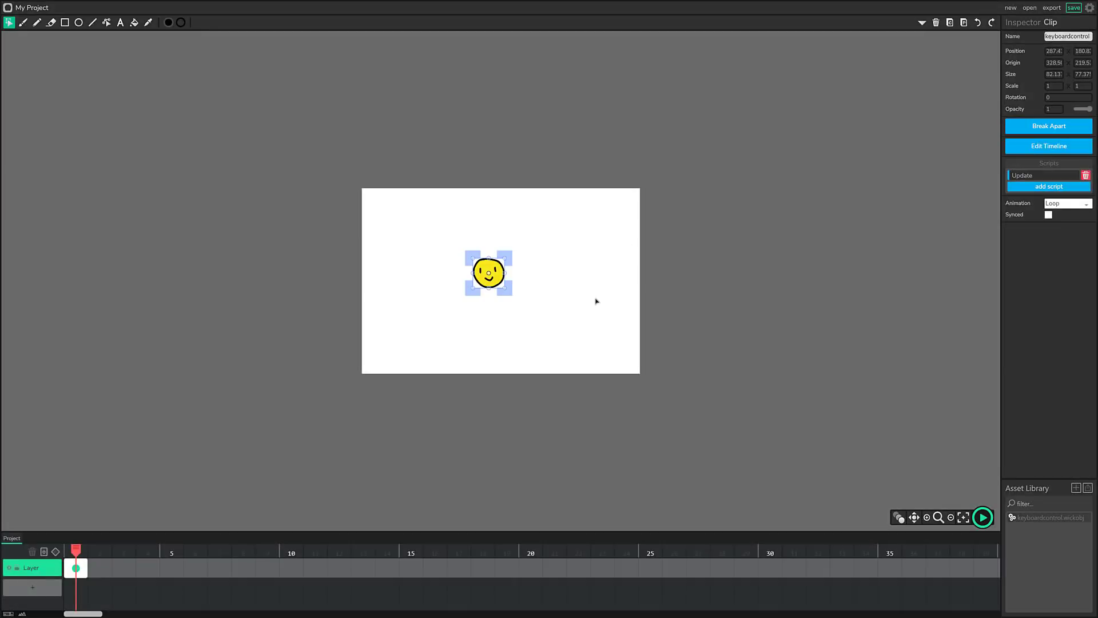
Delete the sound and load code on lines 15–22 from the clip's Update script.
click(1044, 179)
drag(414, 297, 403, 272)
key(BackSpace)
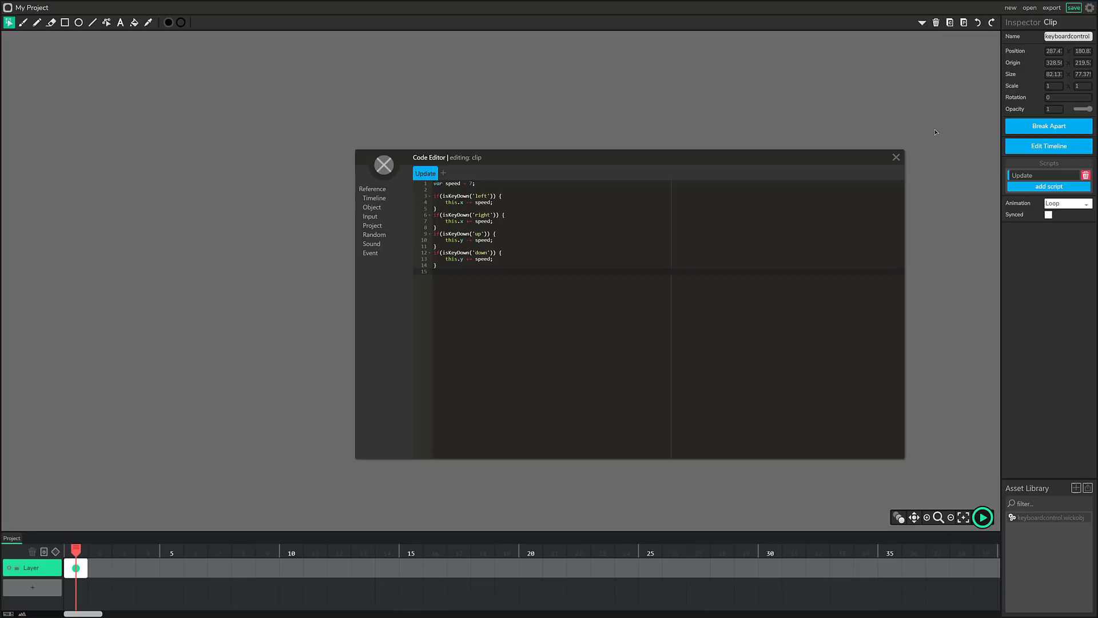
click(896, 157)
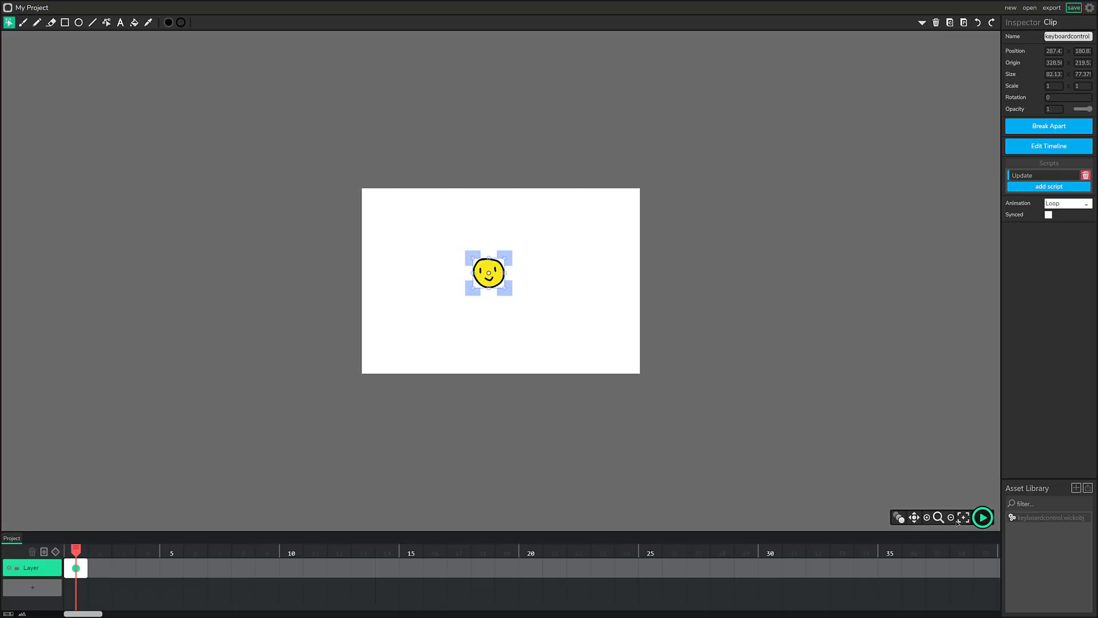
Play the project, steer the smiley around with the arrow keys, then stop it.
click(984, 517)
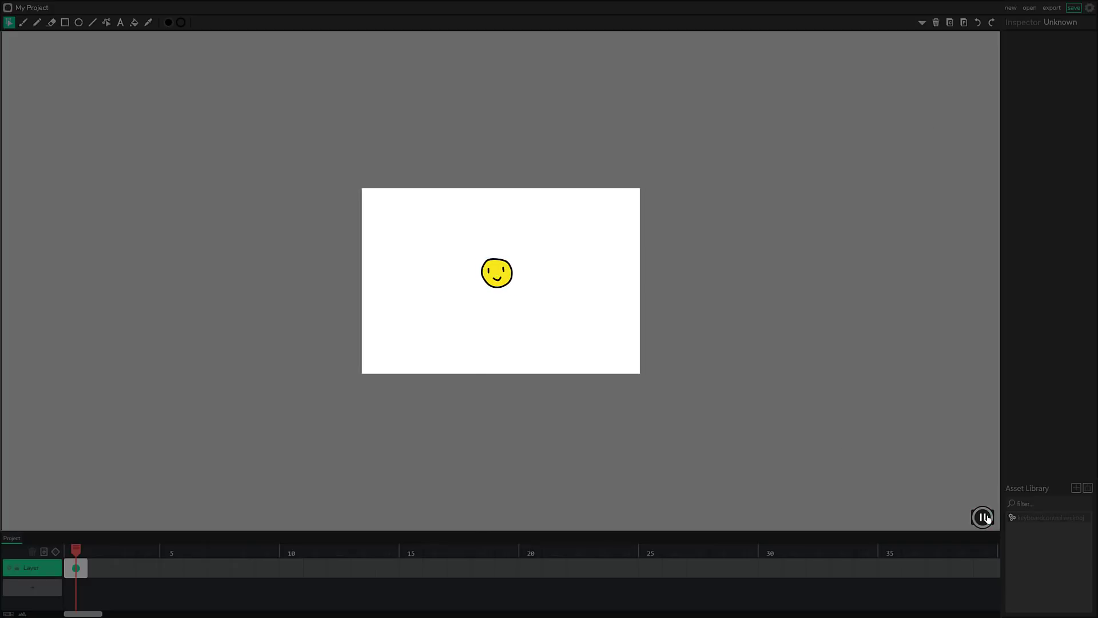
key(Left)
key(Up)
key(Down)
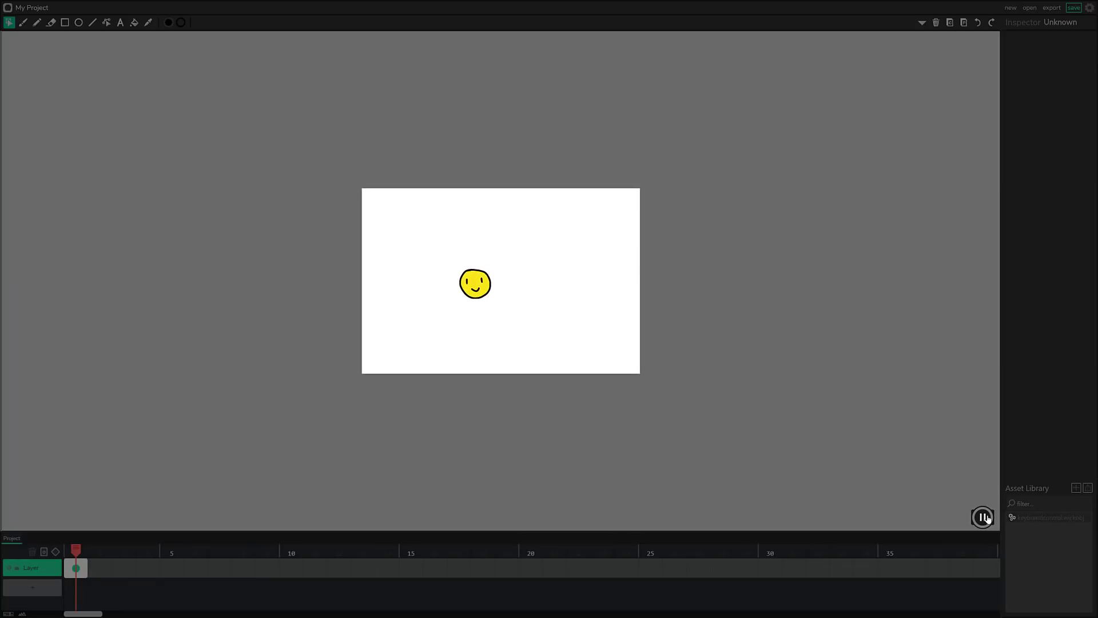
key(Right)
key(Up)
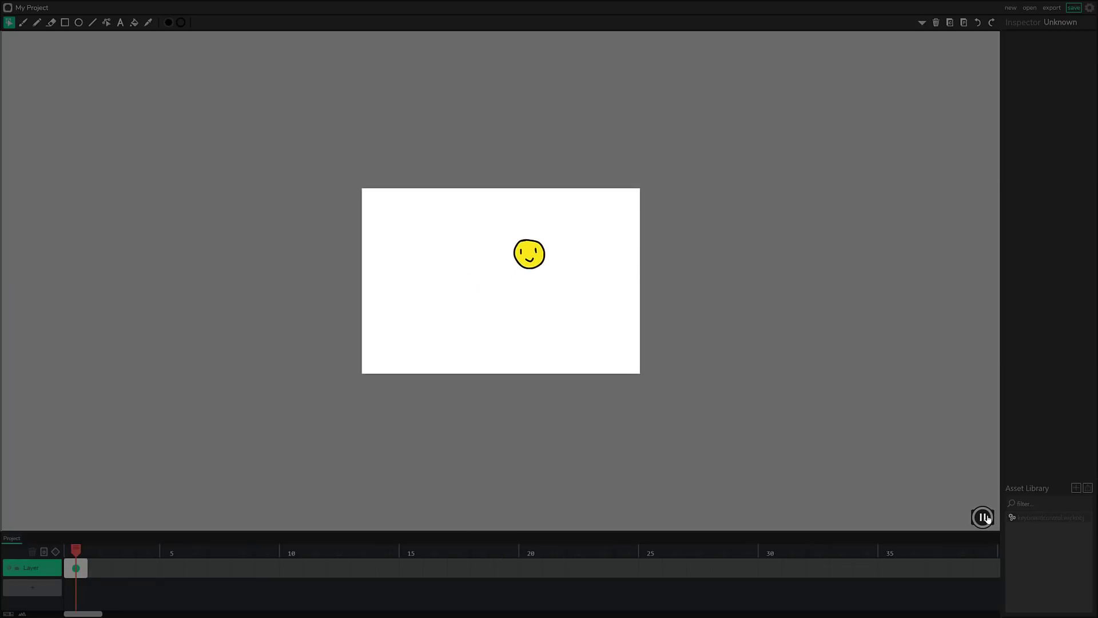
key(Down)
key(Left)
key(Up)
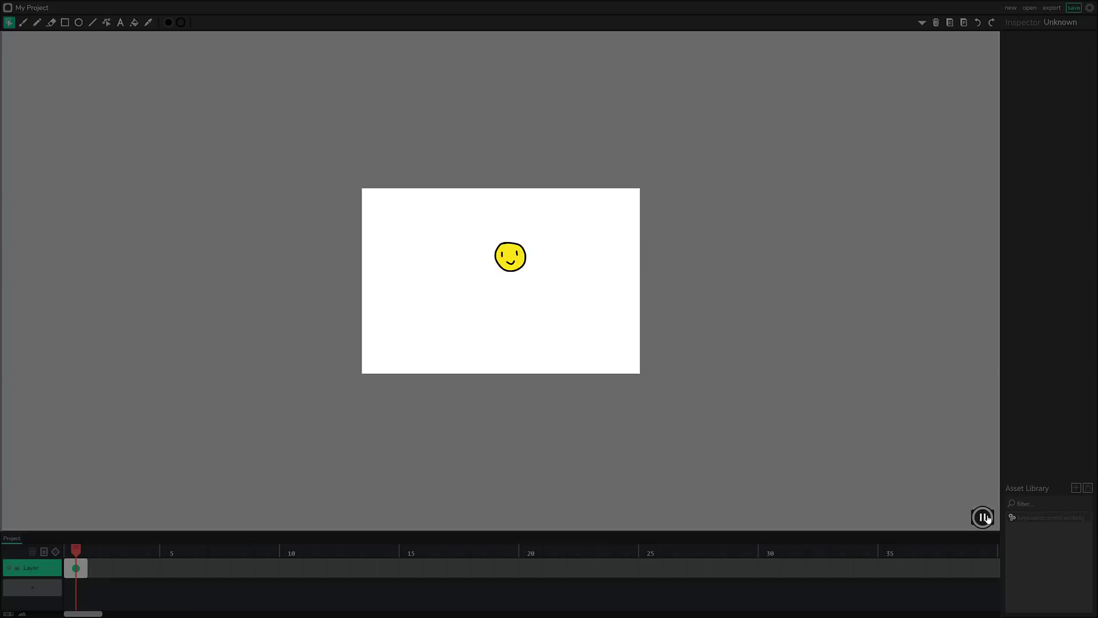
key(Down)
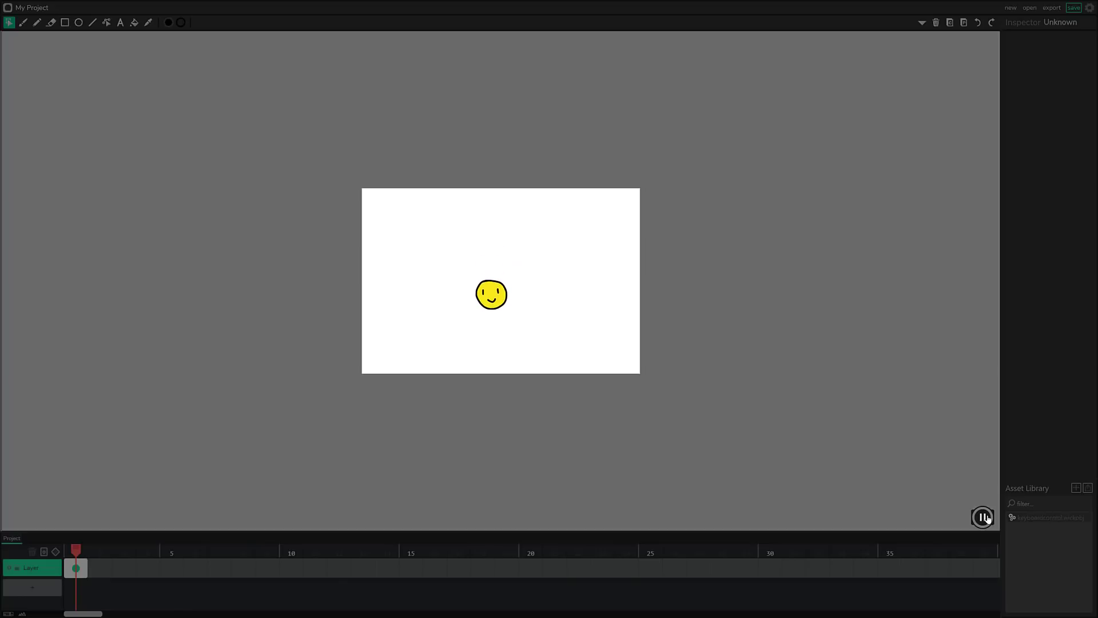
click(984, 517)
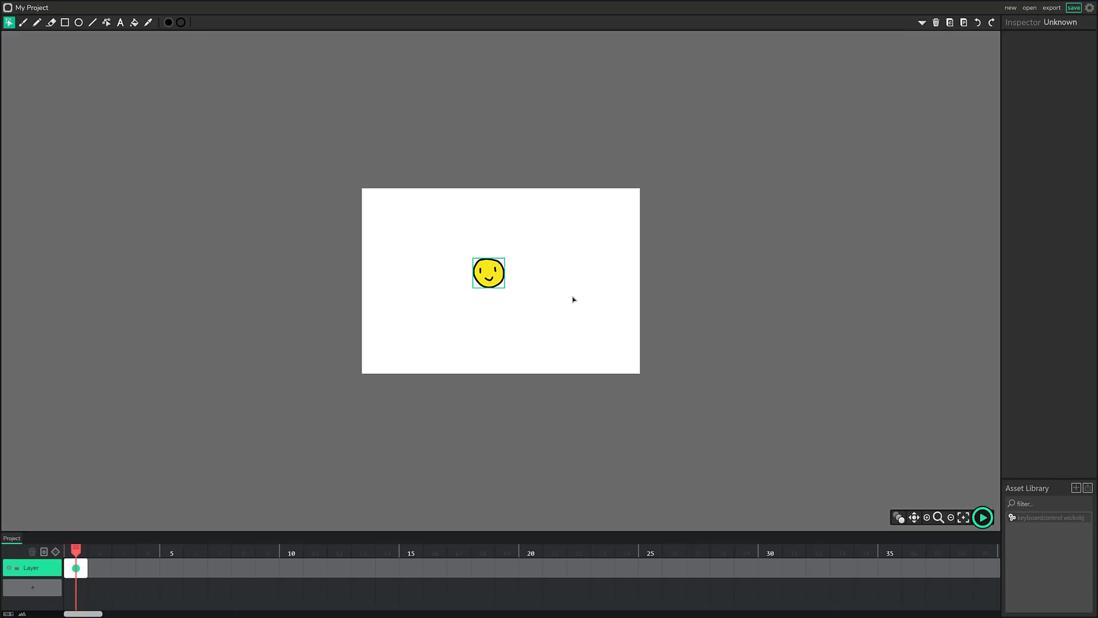
Save the project as a .wick file, cancel the Open dialog, and toggle Canvas Actions.
click(1074, 9)
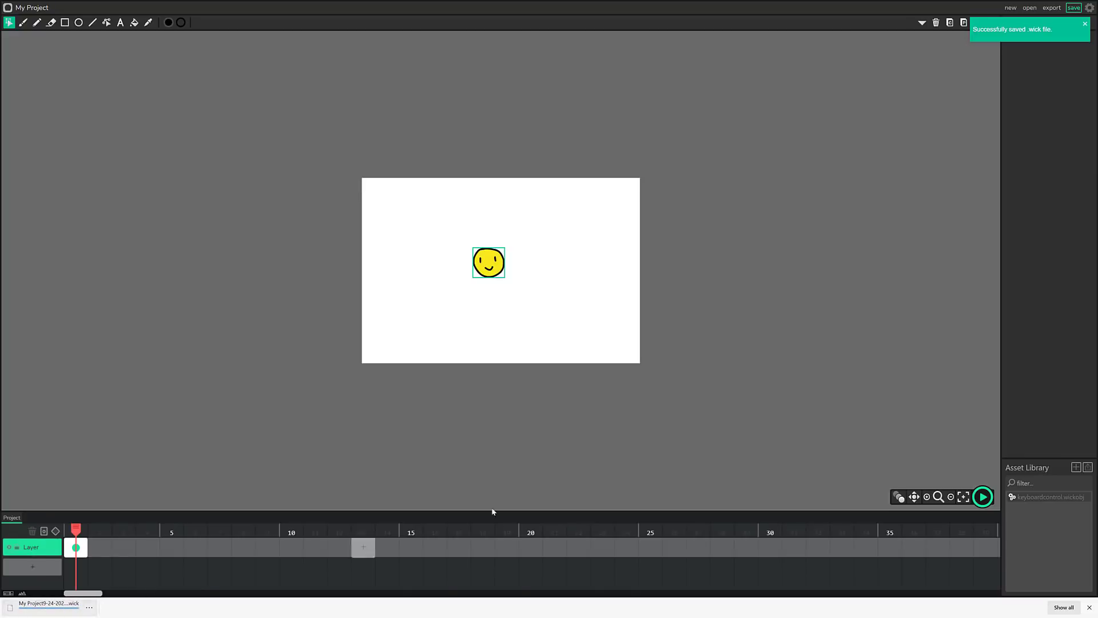
click(1030, 7)
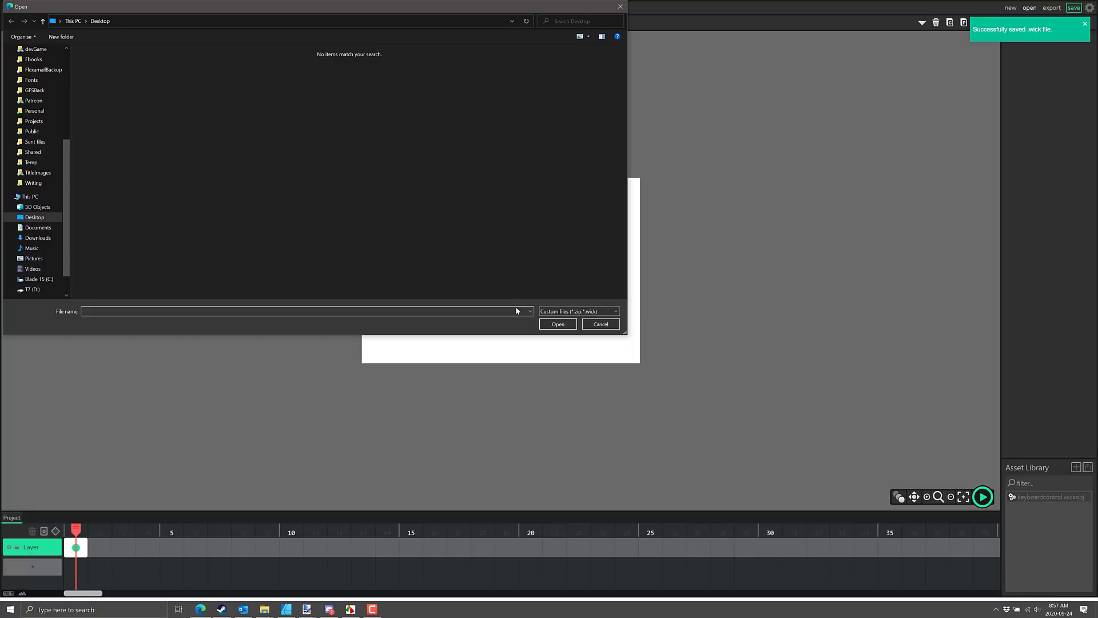
click(602, 324)
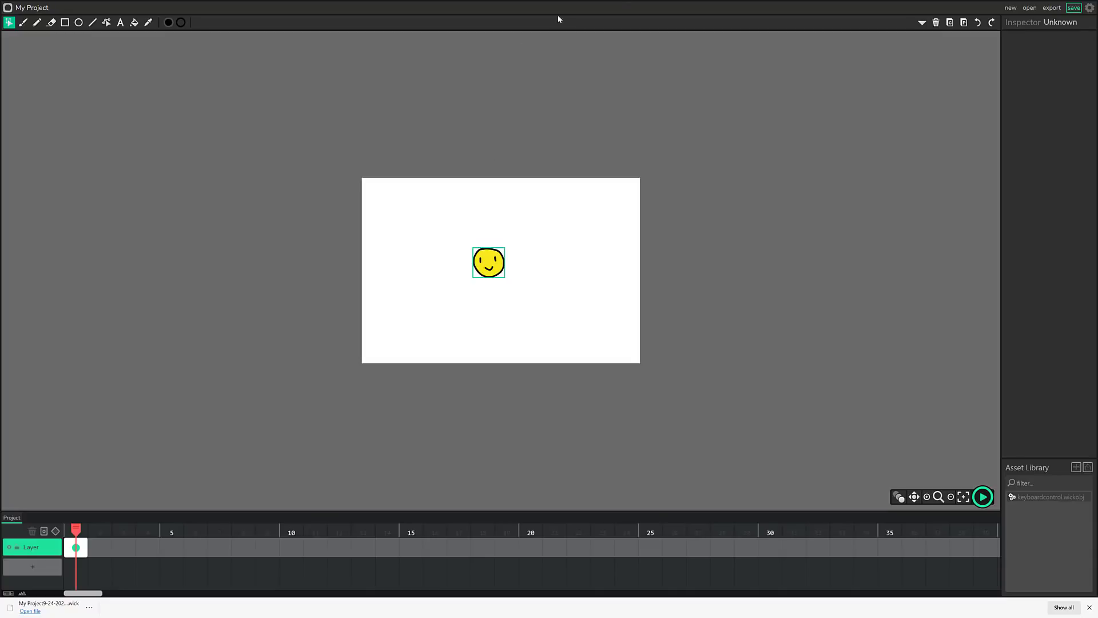
click(924, 26)
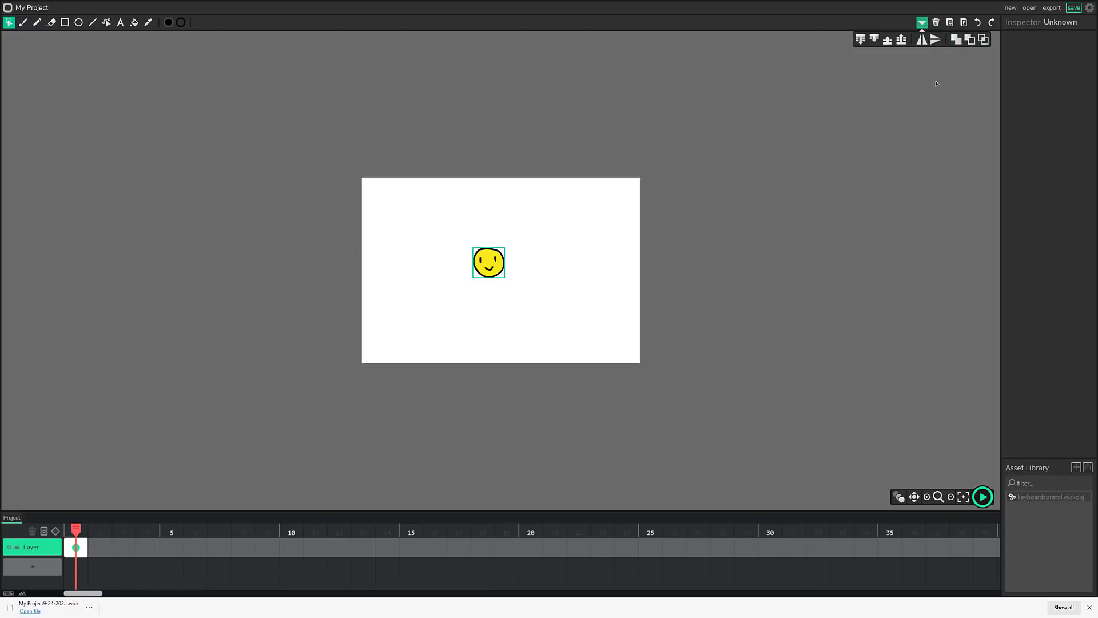
click(923, 24)
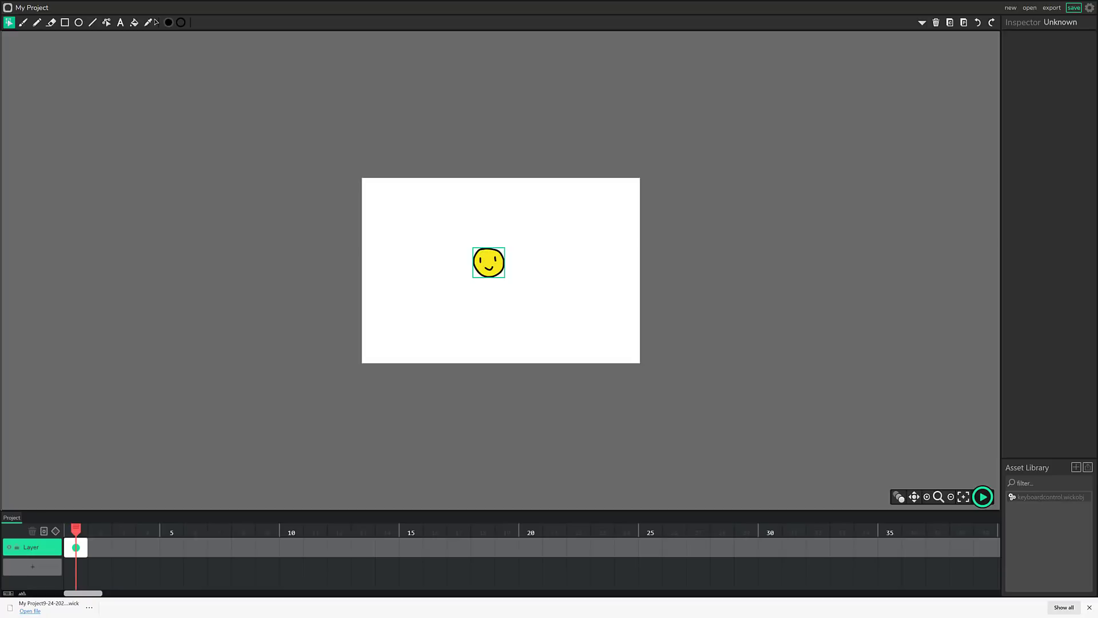
In a new project, brush a black stroke near the canvas bottom and paint it orange as a trunk.
click(1010, 9)
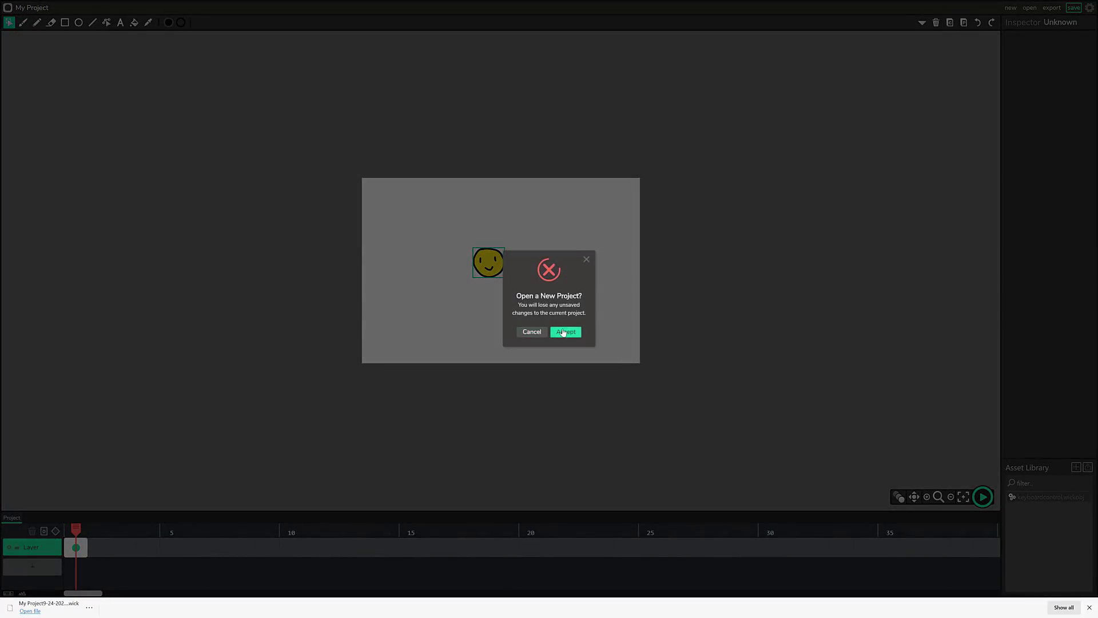
click(565, 332)
click(23, 22)
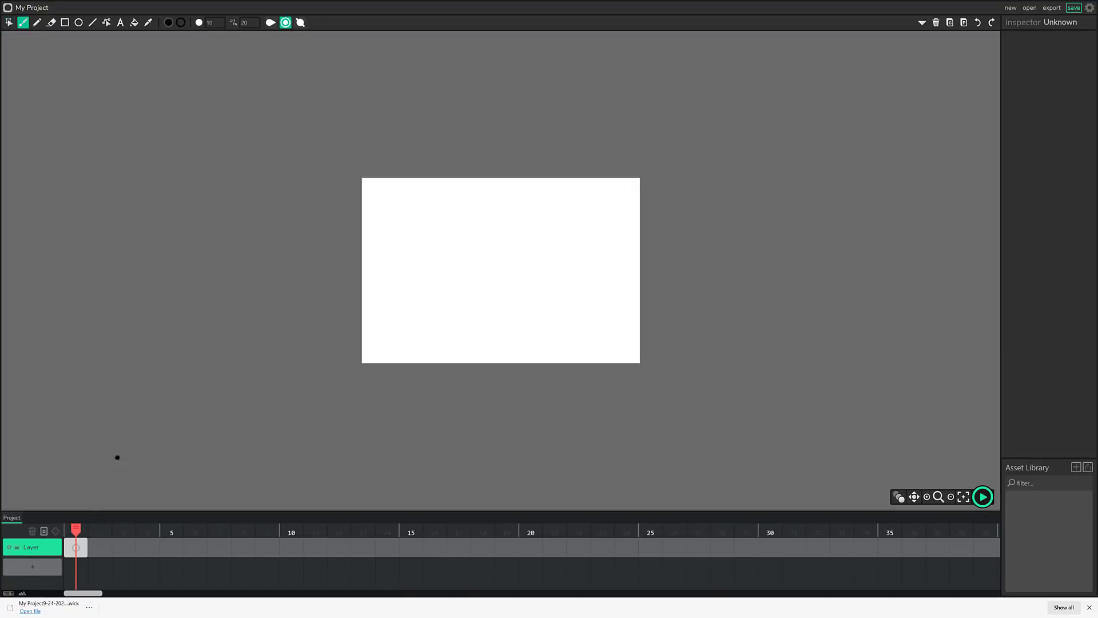
click(168, 22)
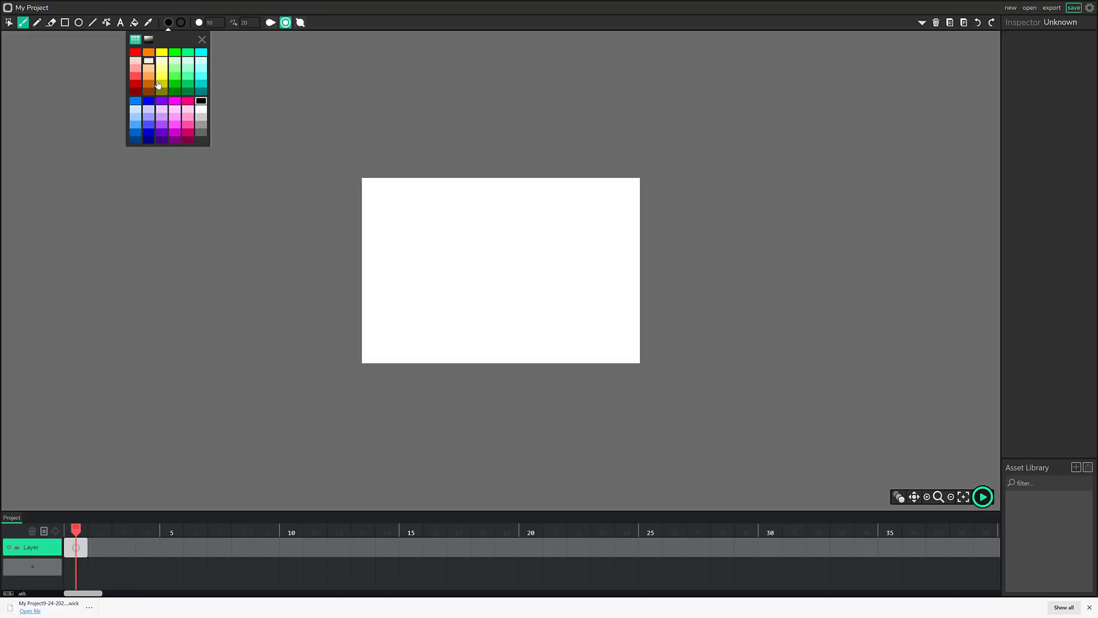
mouse_move(497, 348)
mouse_down()
mouse_move(493, 277)
mouse_move(503, 355)
mouse_move(505, 301)
mouse_up()
click(168, 22)
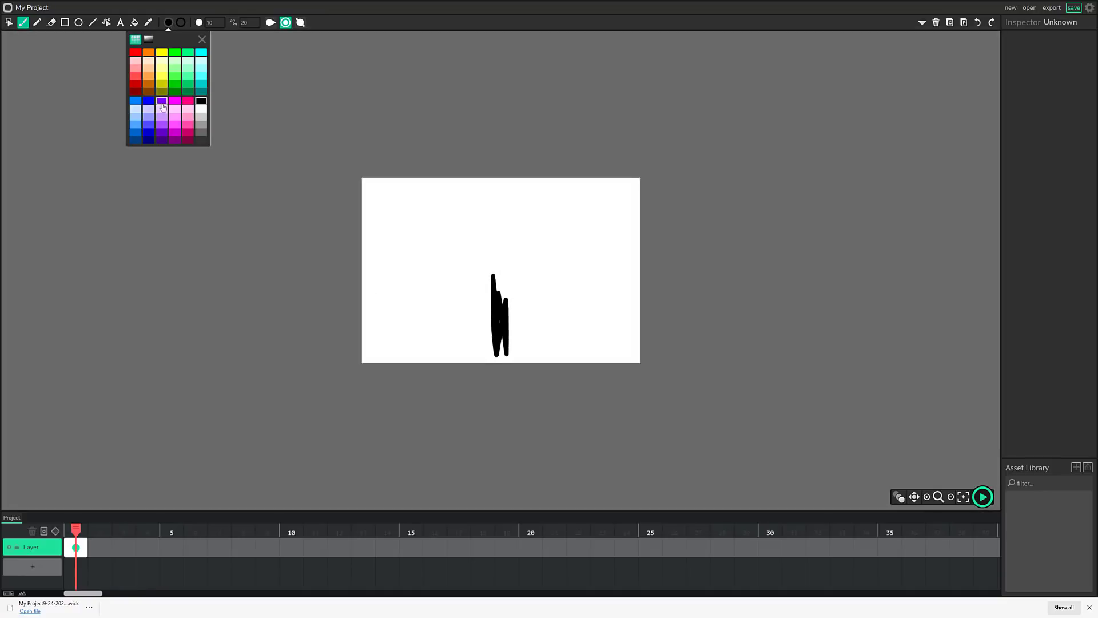
click(150, 78)
mouse_move(495, 277)
mouse_down()
mouse_move(502, 302)
mouse_move(507, 278)
mouse_move(509, 320)
mouse_move(511, 297)
mouse_up()
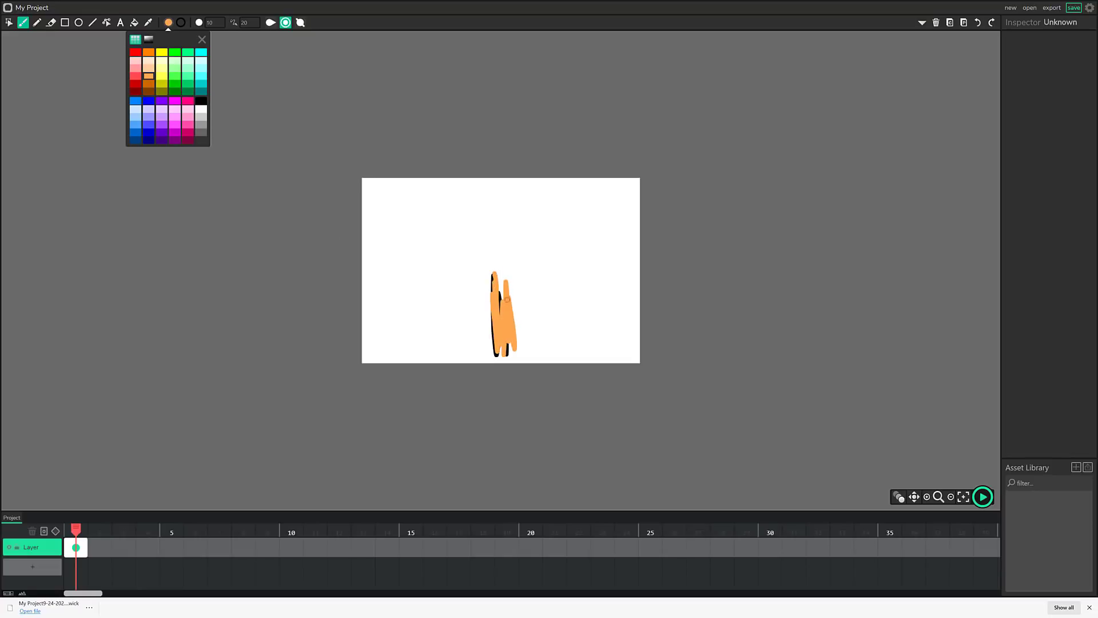
Add frame 2 with the pasted trunk extended upward.
click(101, 549)
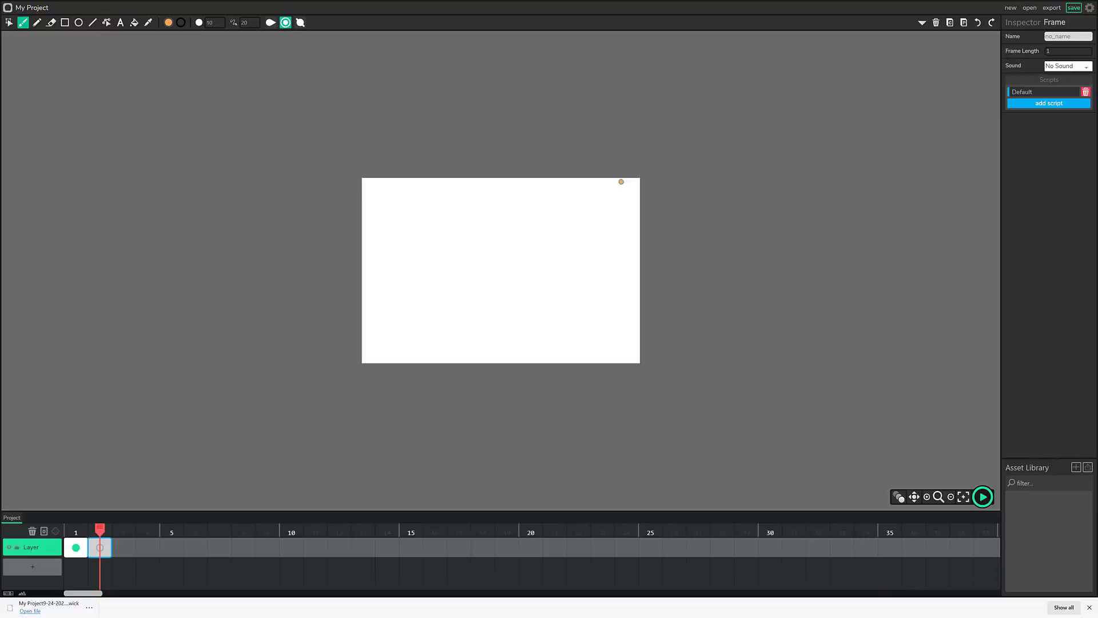
click(75, 547)
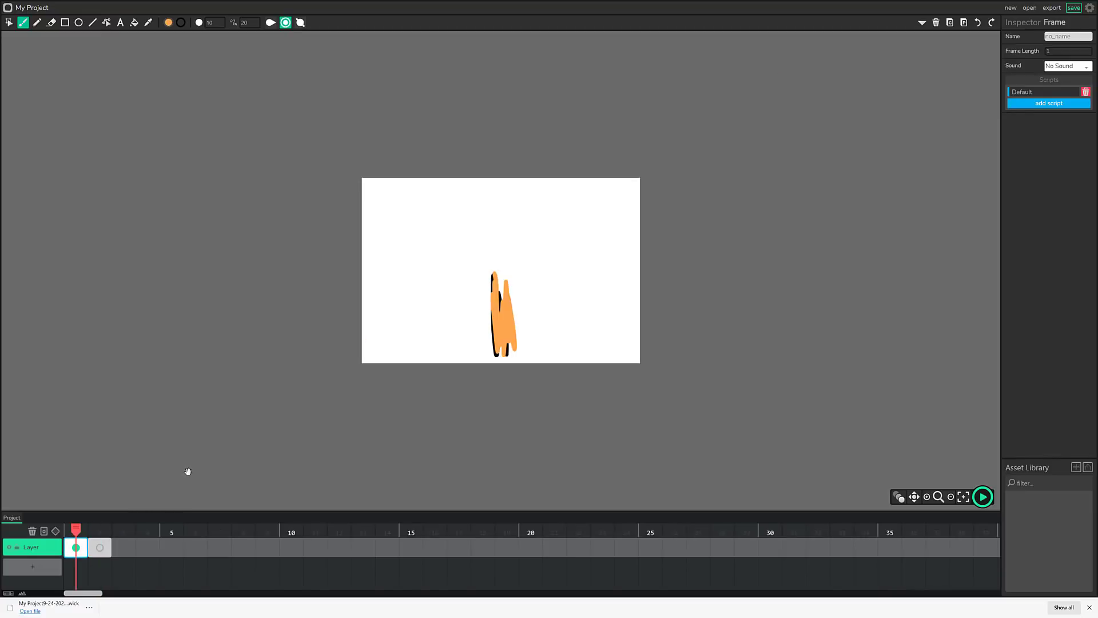
click(100, 548)
click(964, 22)
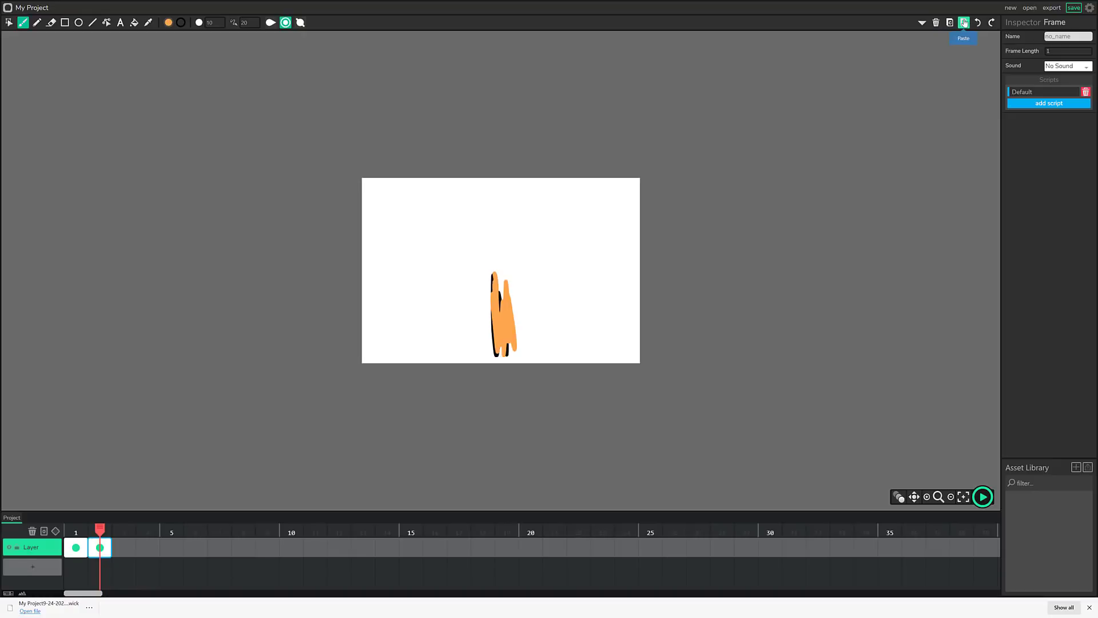
mouse_move(507, 261)
mouse_down()
mouse_move(495, 238)
mouse_move(503, 256)
mouse_up()
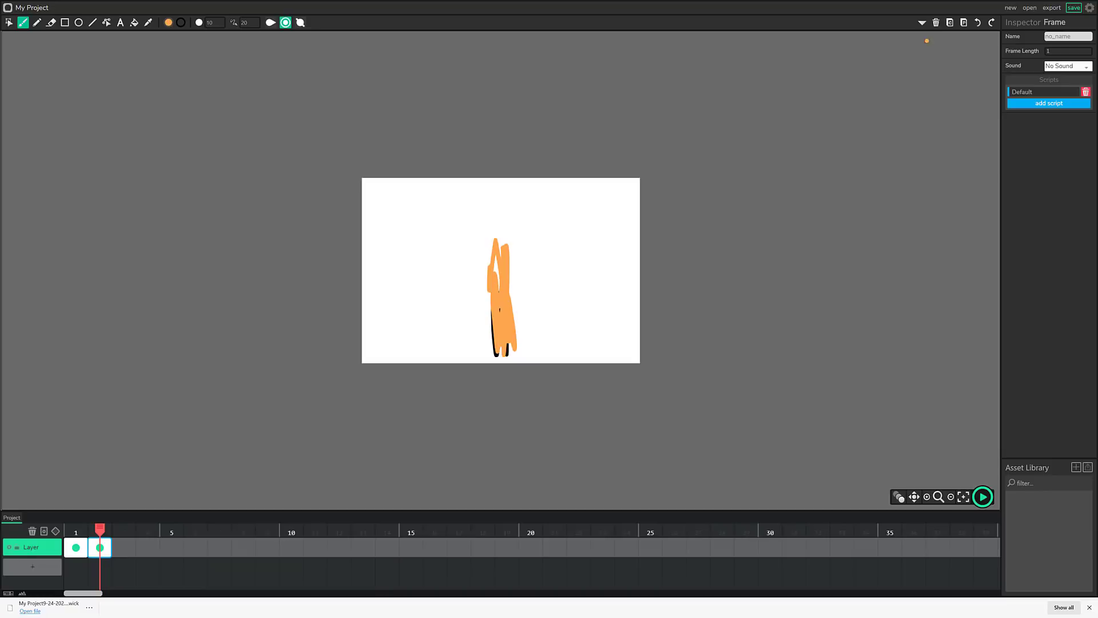
Add frame 3 with a fuller trunk and bright green leaves fanning out.
key(shift+b)
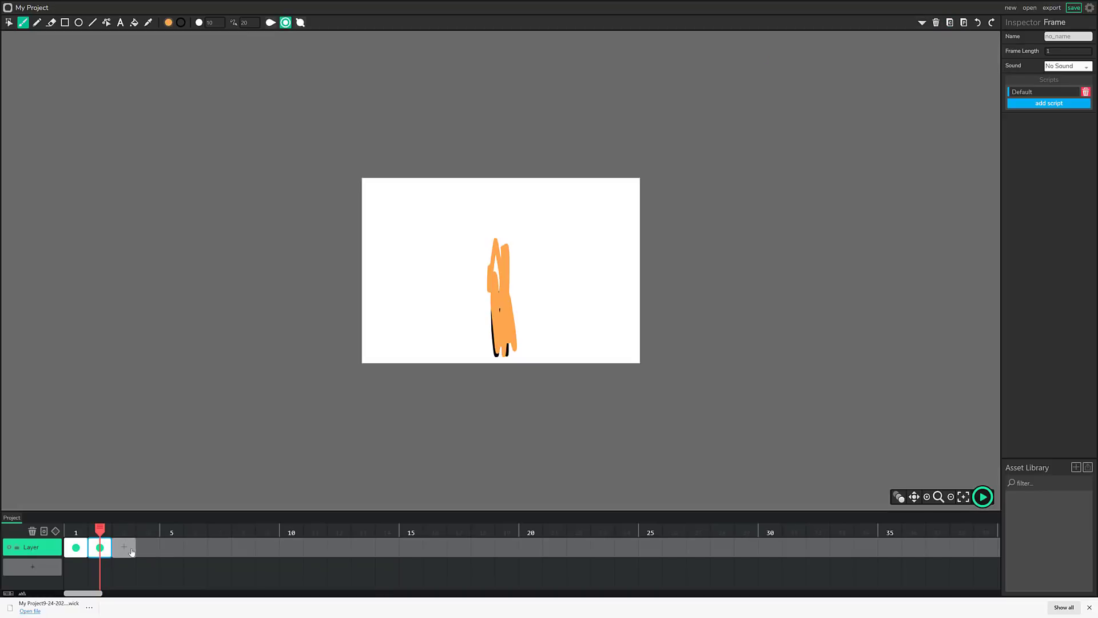
key(period)
click(964, 22)
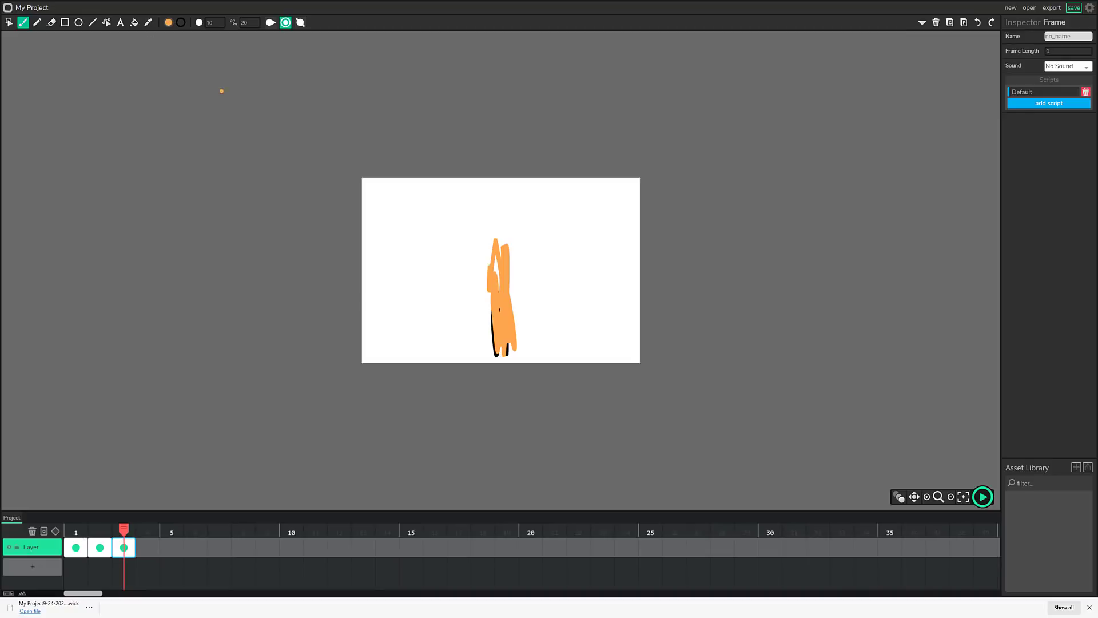
mouse_move(503, 227)
mouse_down()
mouse_move(489, 248)
mouse_move(501, 229)
mouse_up()
click(168, 22)
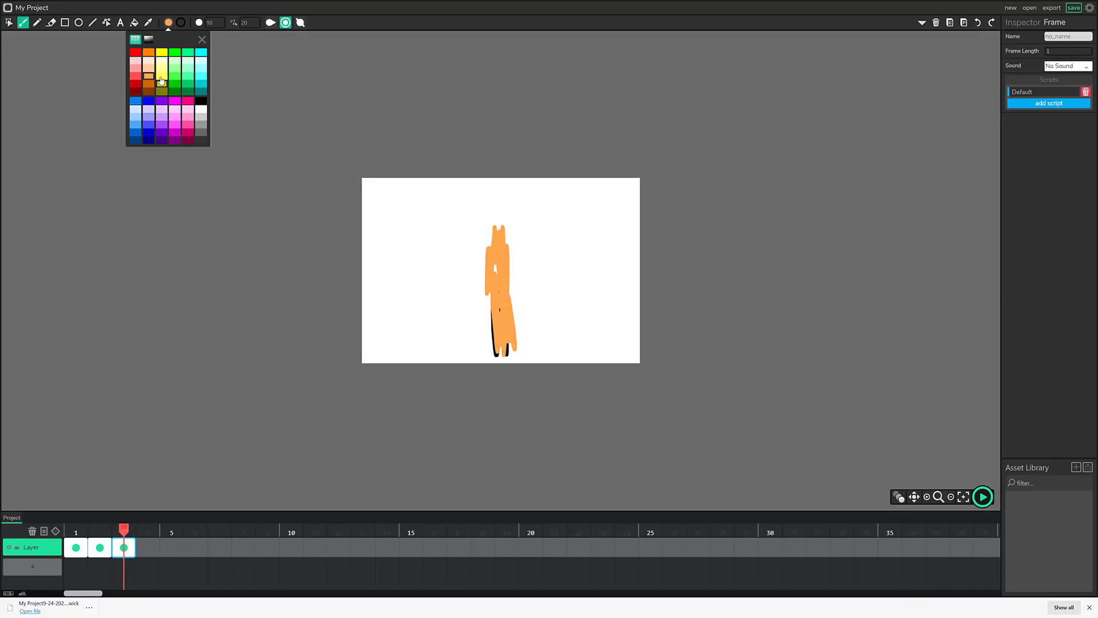
click(175, 53)
mouse_move(493, 283)
mouse_down()
mouse_move(512, 325)
mouse_move(501, 269)
mouse_move(556, 327)
mouse_move(501, 256)
mouse_up()
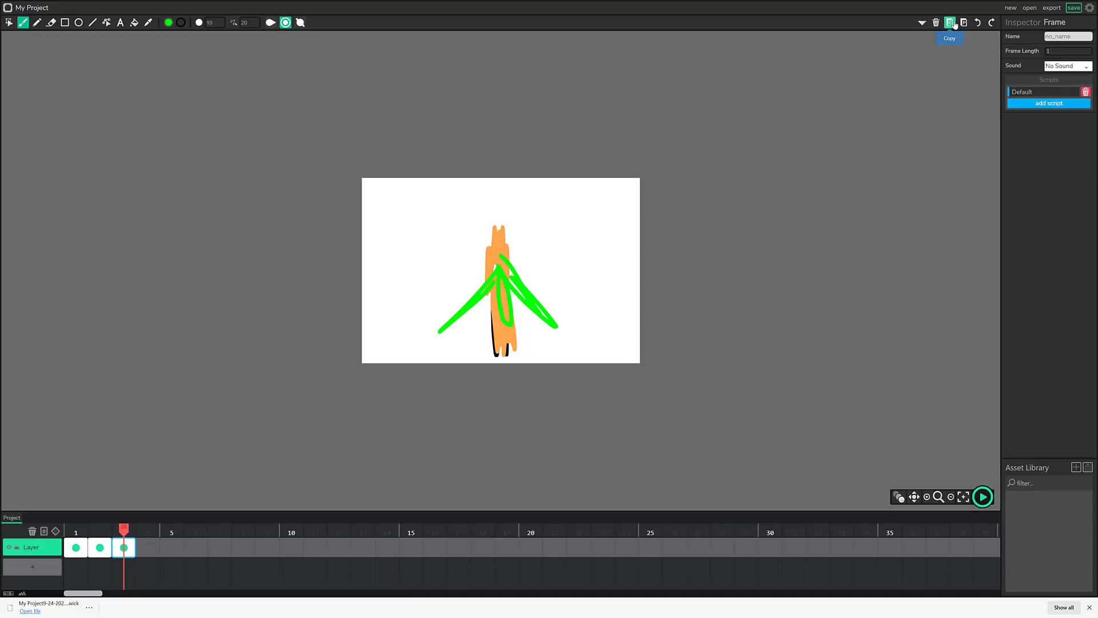
Fill frames 4 and 5 with the copied tree, adding more green leaves each time.
click(159, 533)
key(ctrl+v)
mouse_move(513, 242)
mouse_down()
mouse_move(470, 298)
mouse_move(494, 216)
mouse_move(518, 292)
mouse_move(543, 280)
mouse_move(492, 215)
mouse_move(535, 296)
mouse_up()
click(172, 529)
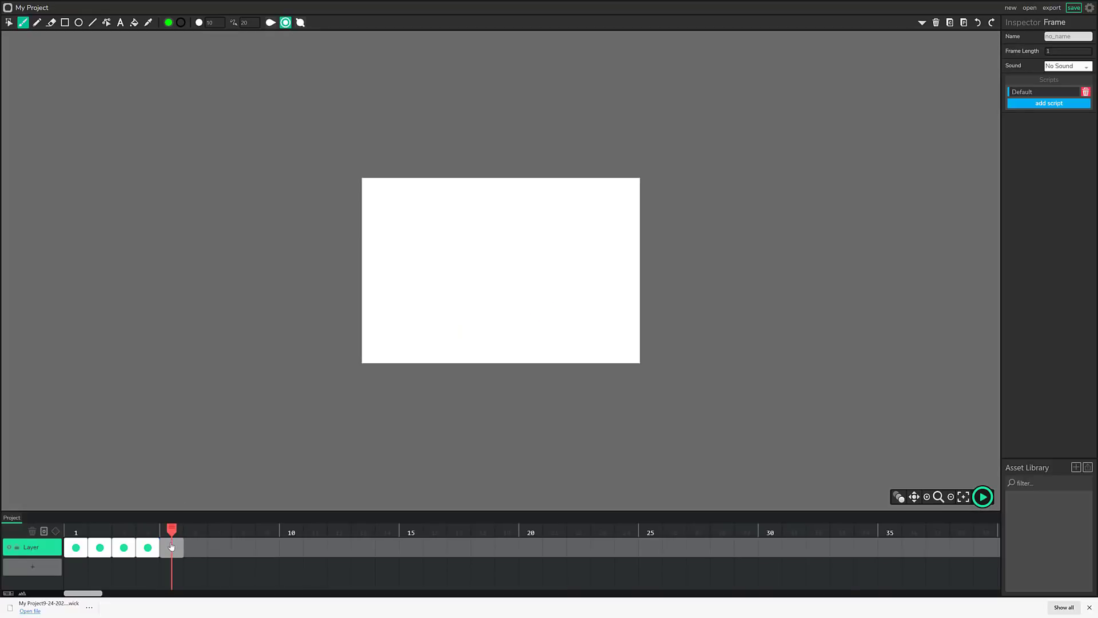
click(148, 548)
key(ctrl+c)
click(171, 548)
key(ctrl+v)
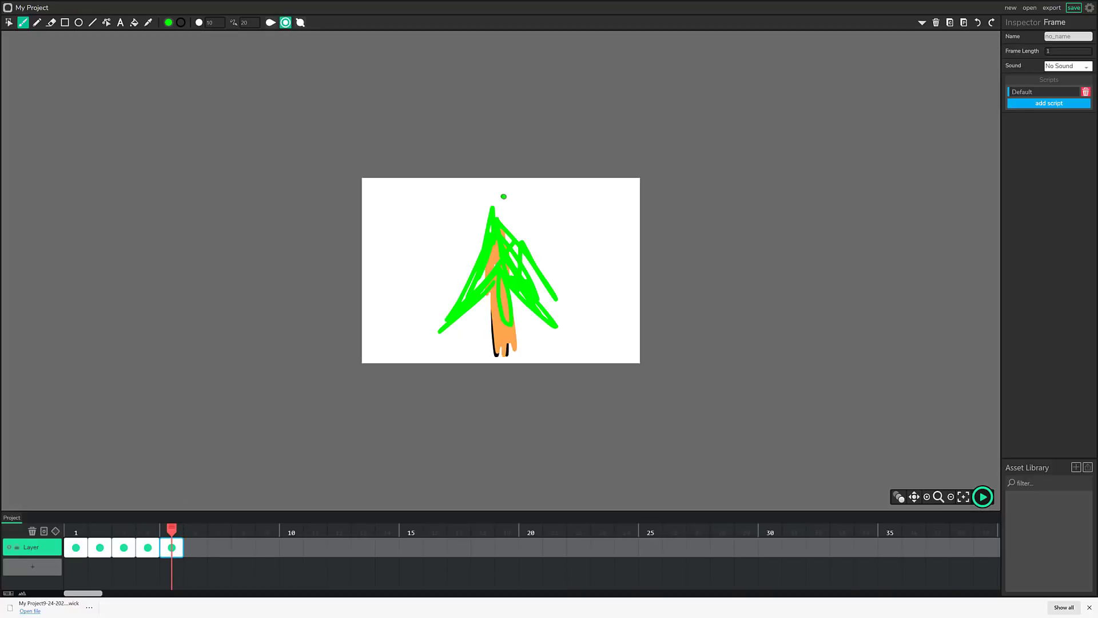
mouse_move(504, 196)
mouse_down()
mouse_move(530, 238)
mouse_move(504, 159)
mouse_move(511, 245)
mouse_move(488, 231)
mouse_move(481, 177)
mouse_move(455, 244)
mouse_move(461, 277)
mouse_up()
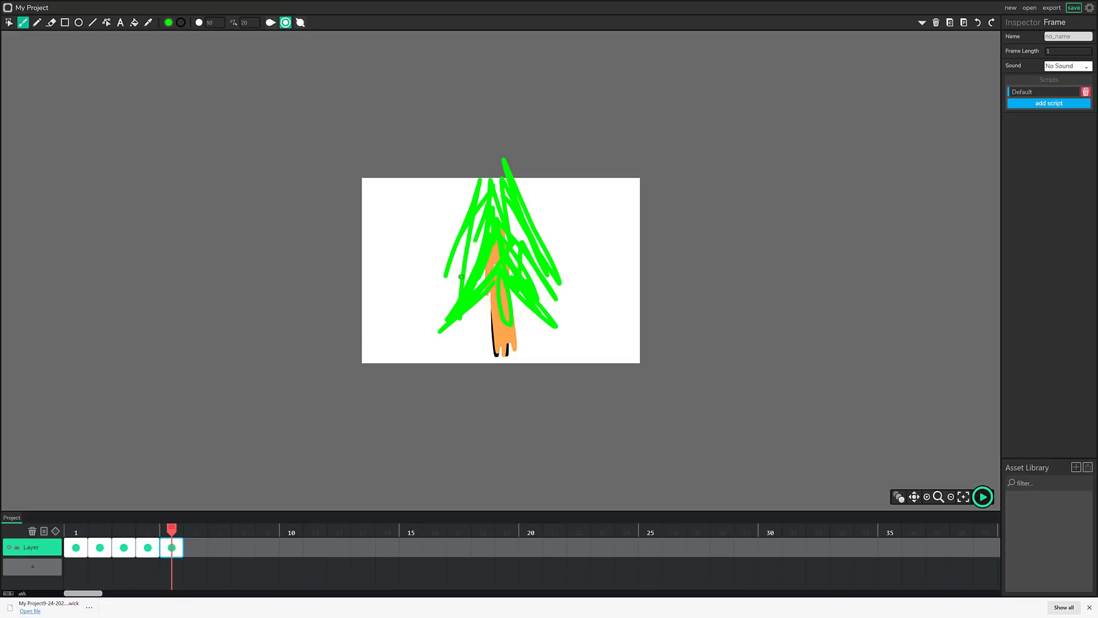
Play and stop the tree animation, then enable onion skinning and scrub to frame 3.
click(980, 504)
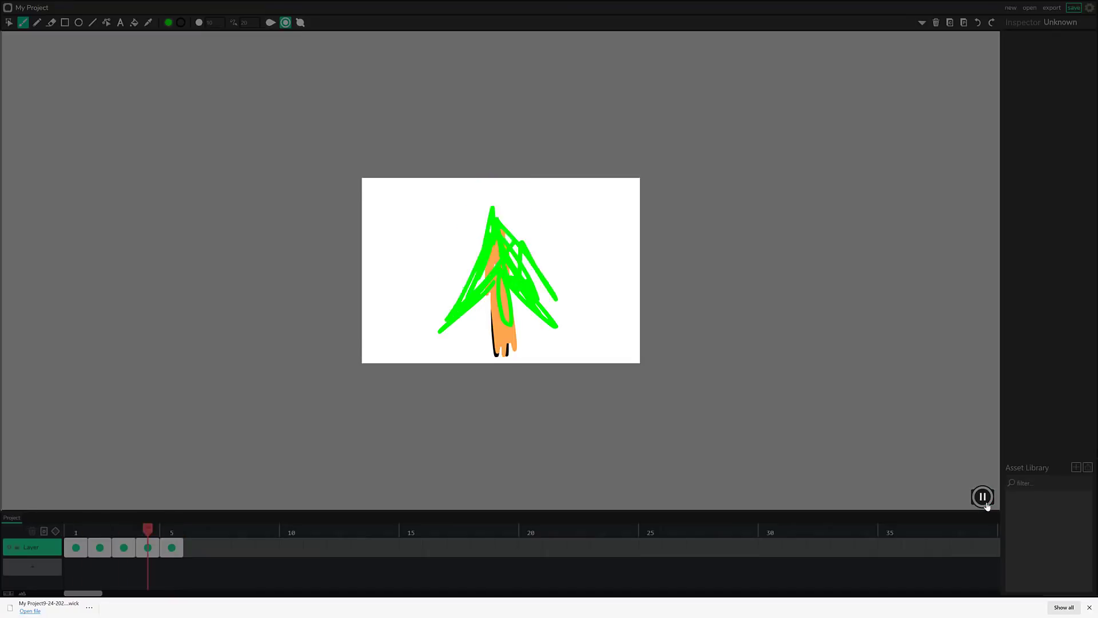
click(985, 503)
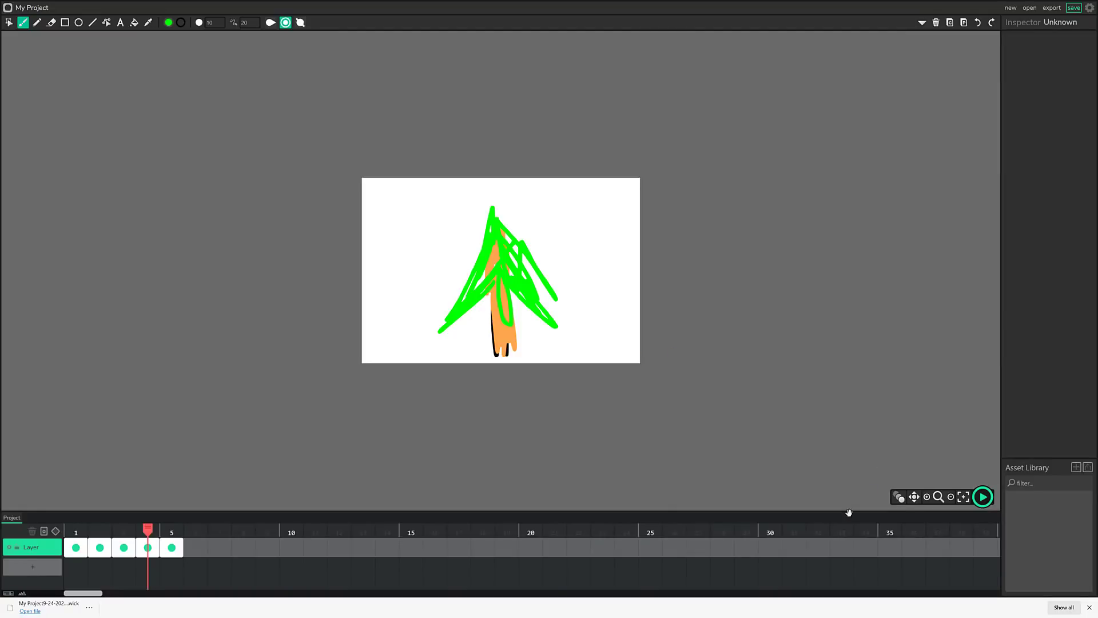
click(900, 497)
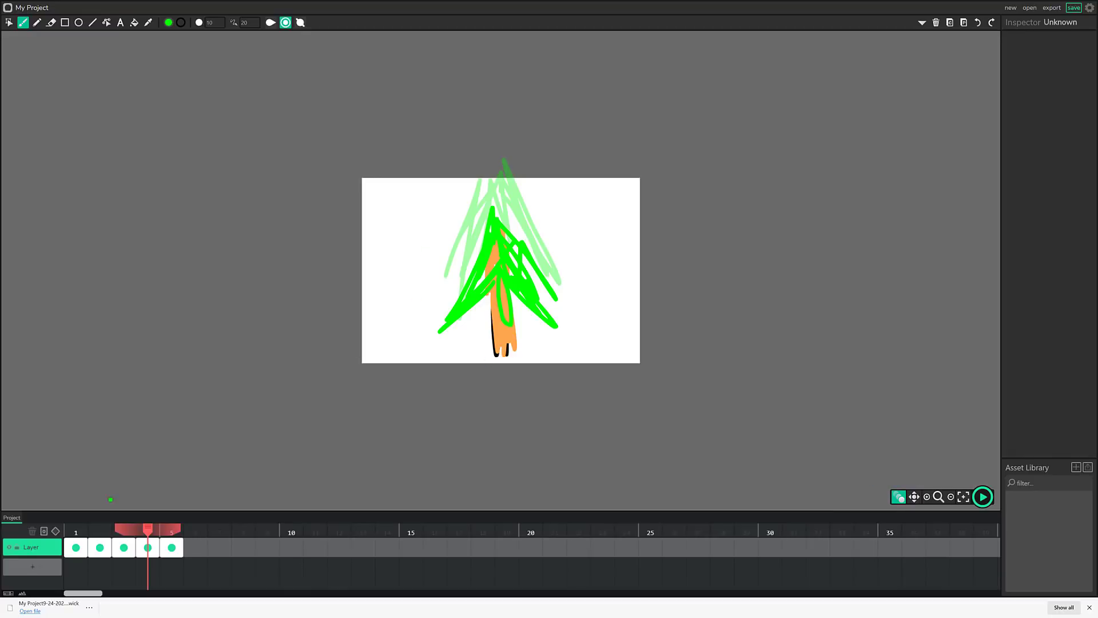
click(100, 532)
mouse_move(121, 543)
mouse_down()
mouse_move(220, 537)
mouse_move(113, 542)
mouse_up()
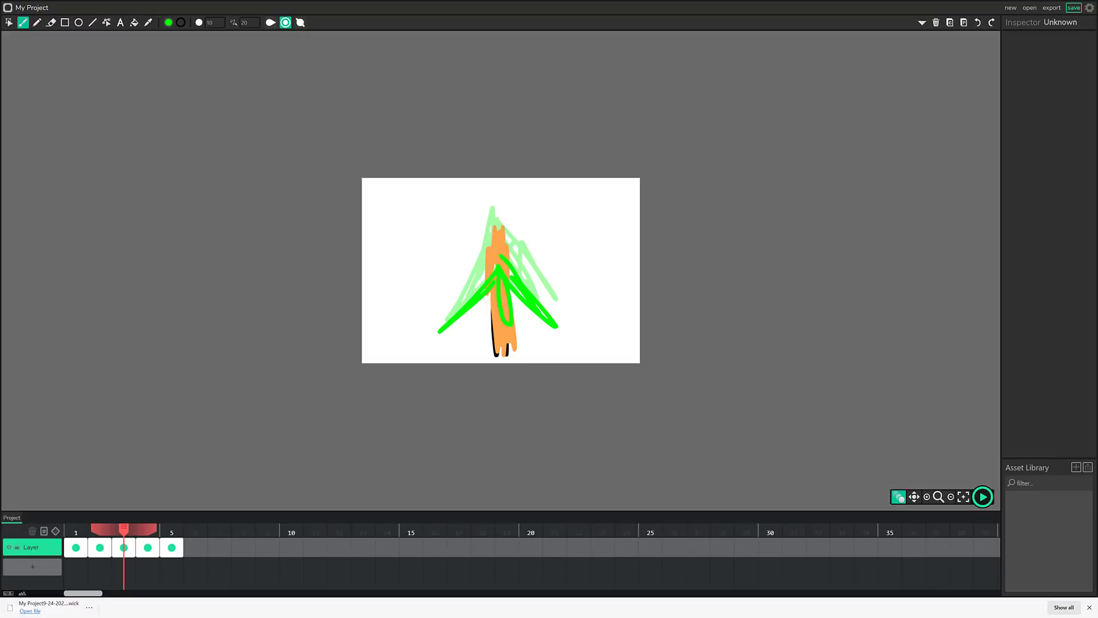
Review the Onion Skinning Style choices under Settings > Editor.
click(1089, 8)
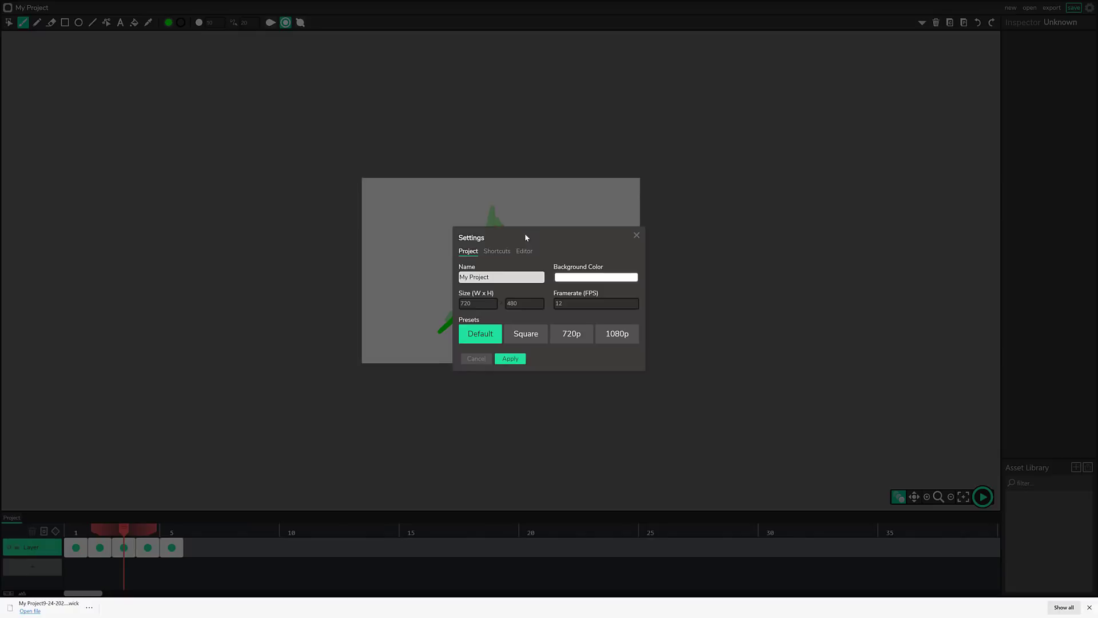
click(525, 252)
click(474, 286)
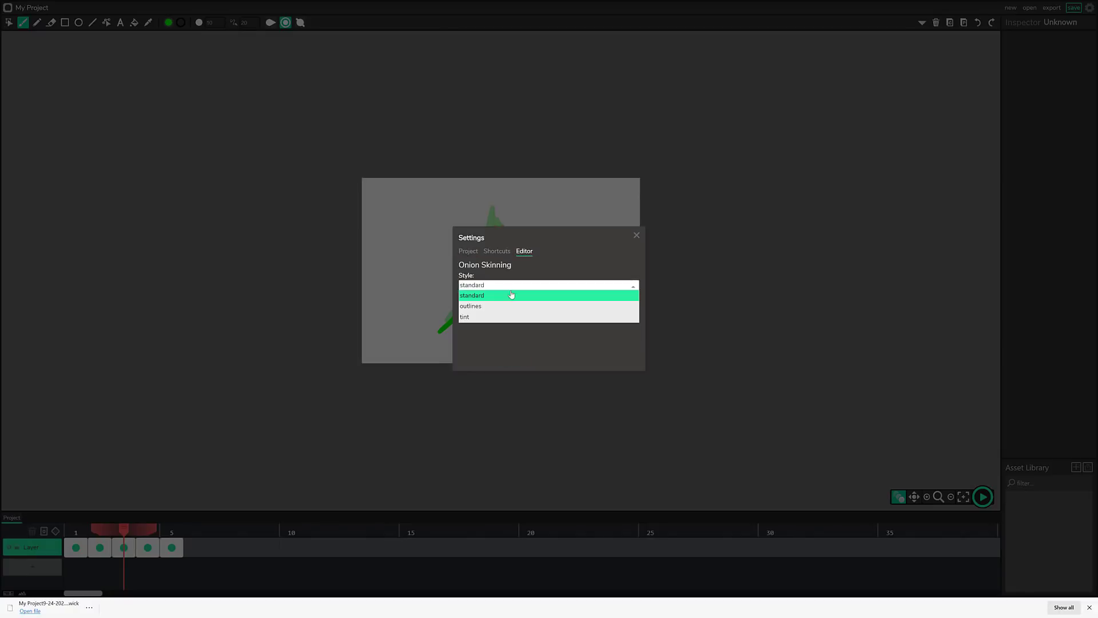
Close the settings and paint a green stroke past the canvas's right edge.
click(636, 237)
scroll(667, 341, up, 10)
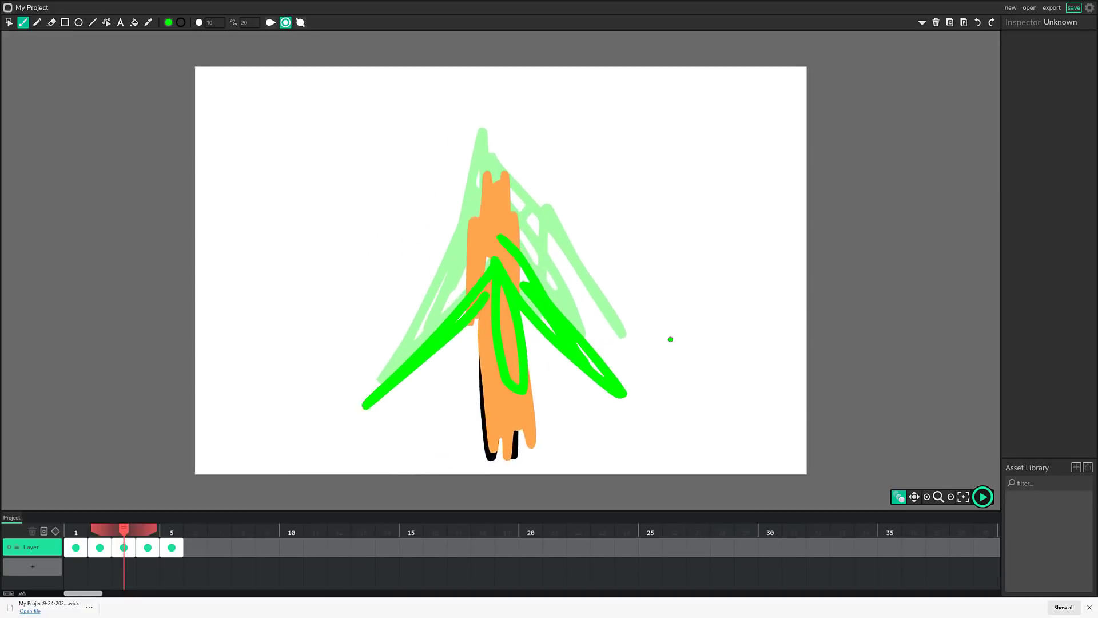
scroll(665, 342, down, 3)
scroll(666, 343, down, 10)
scroll(662, 346, up, 8)
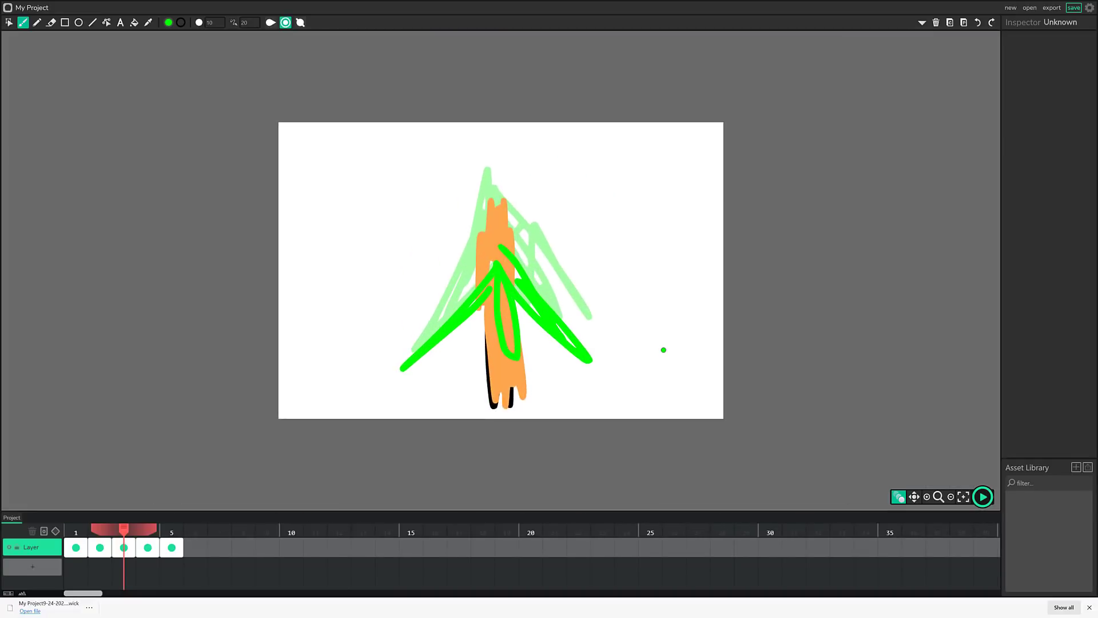
drag(726, 342, 631, 359)
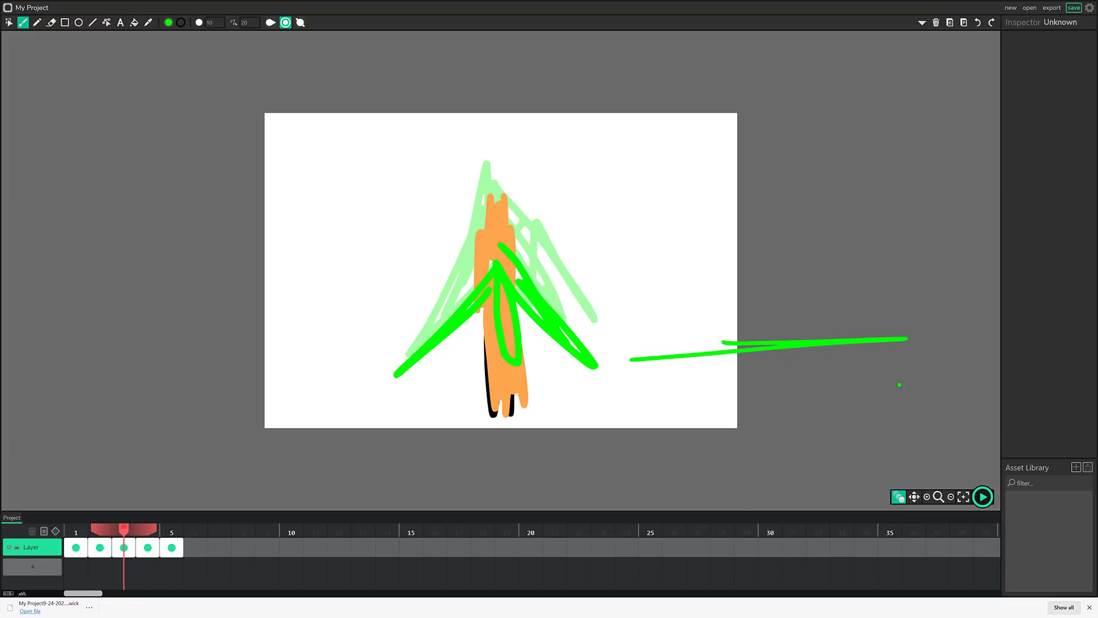
Pan the view to centre the tree drawing and dismiss the browser download notice.
click(915, 496)
drag(671, 296, 818, 277)
drag(517, 320, 591, 345)
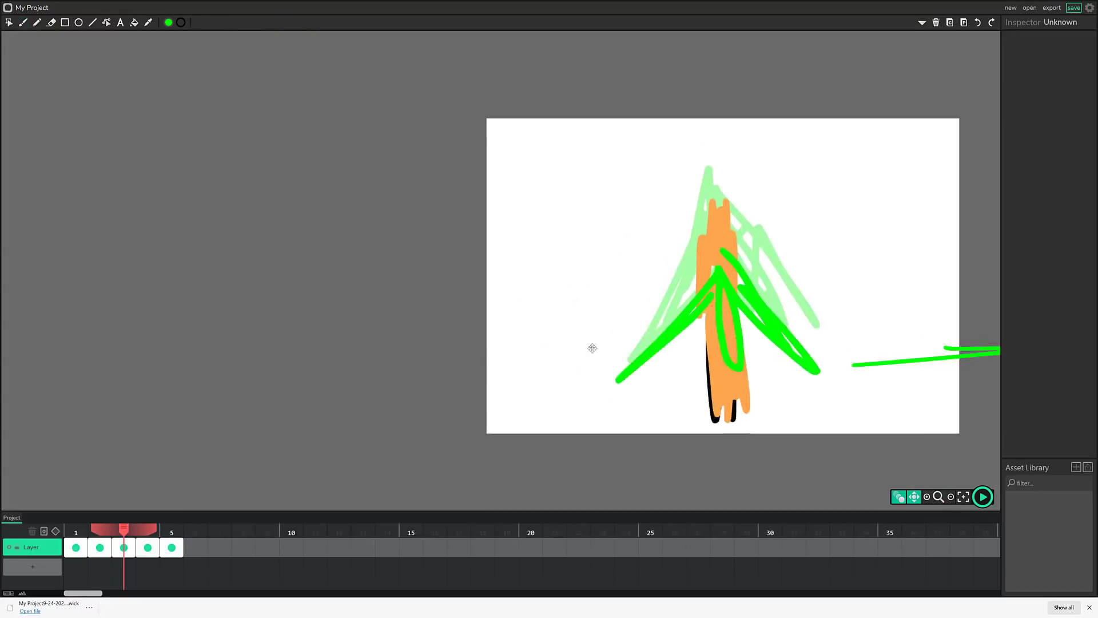
drag(935, 333, 811, 295)
mouse_move(668, 278)
mouse_down()
mouse_move(466, 365)
mouse_move(517, 359)
mouse_up()
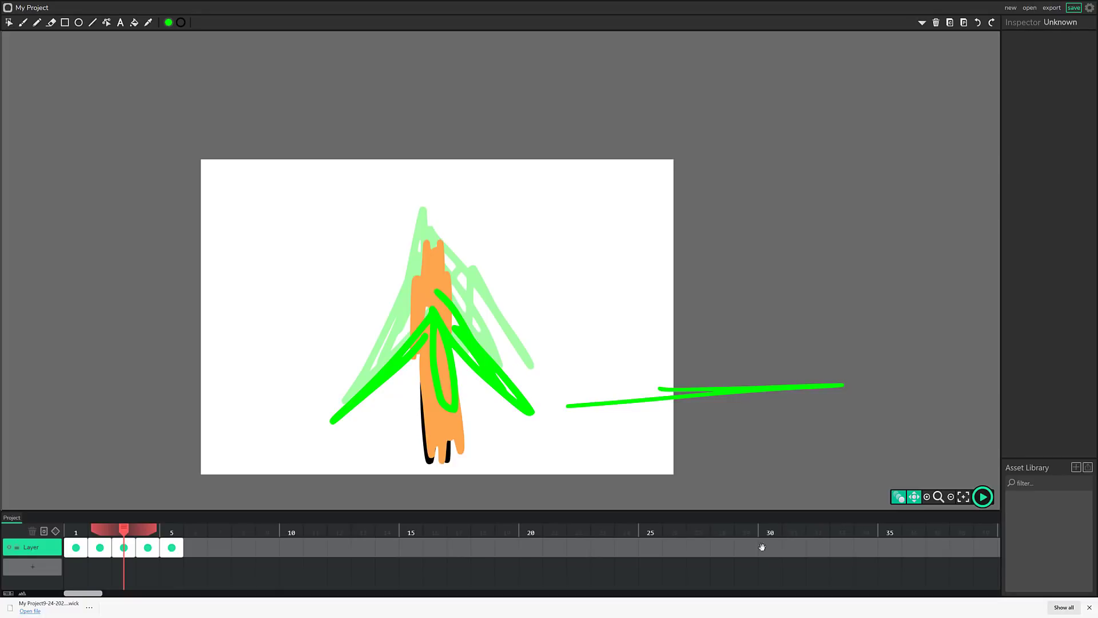
click(1091, 608)
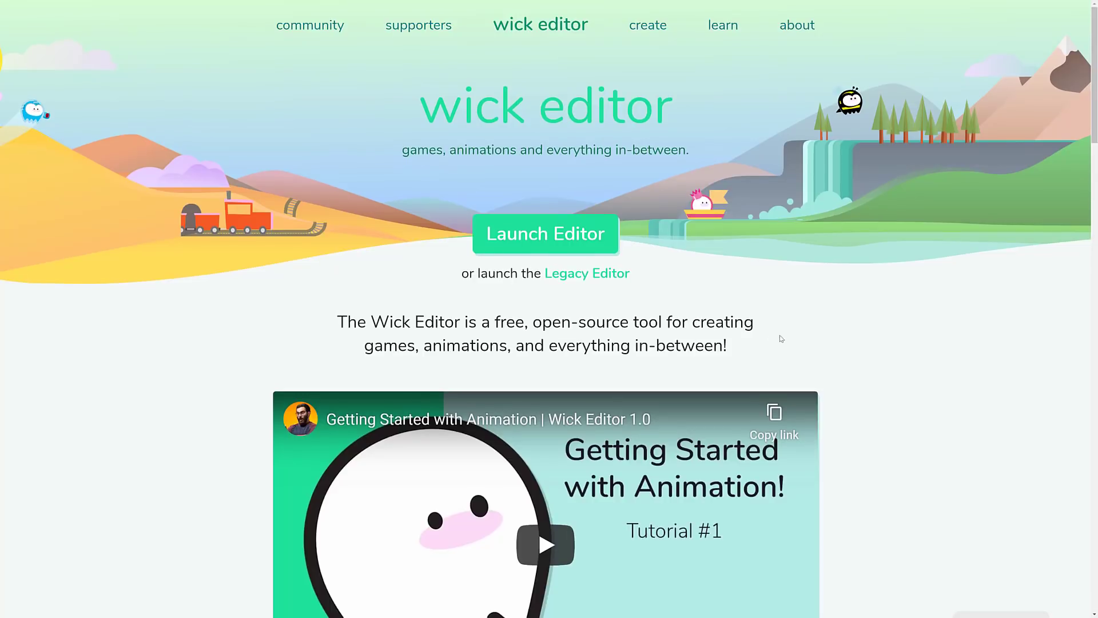
Scroll down the homepage through Examples and Updates, then back up to the top.
scroll(915, 342, down, 15)
scroll(915, 342, down, 5)
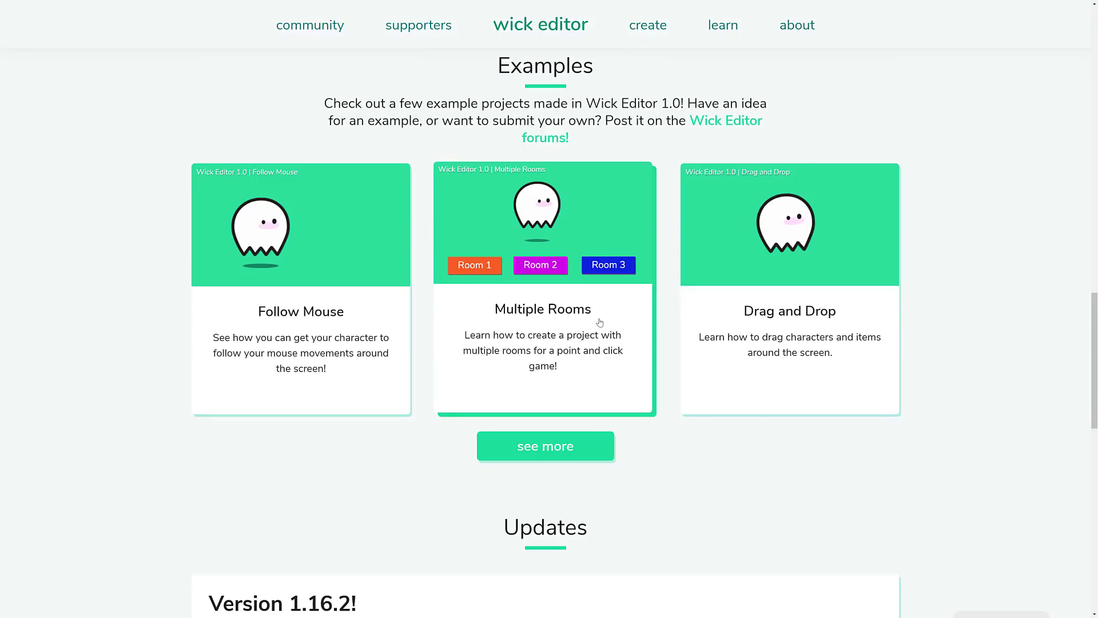
scroll(509, 319, down, 3)
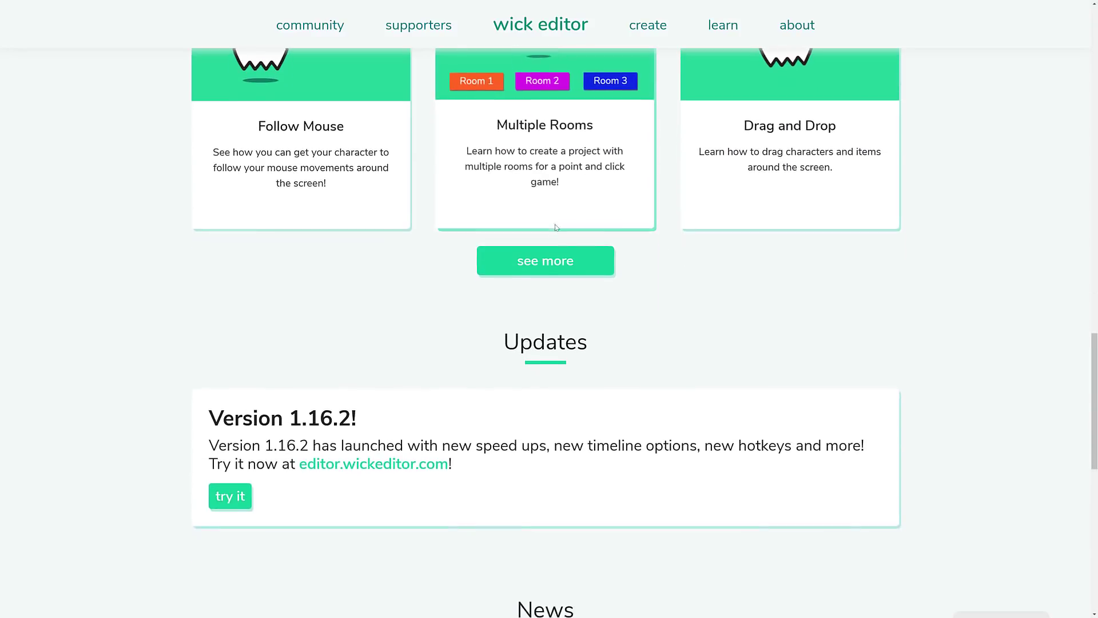
scroll(564, 349, up, 3)
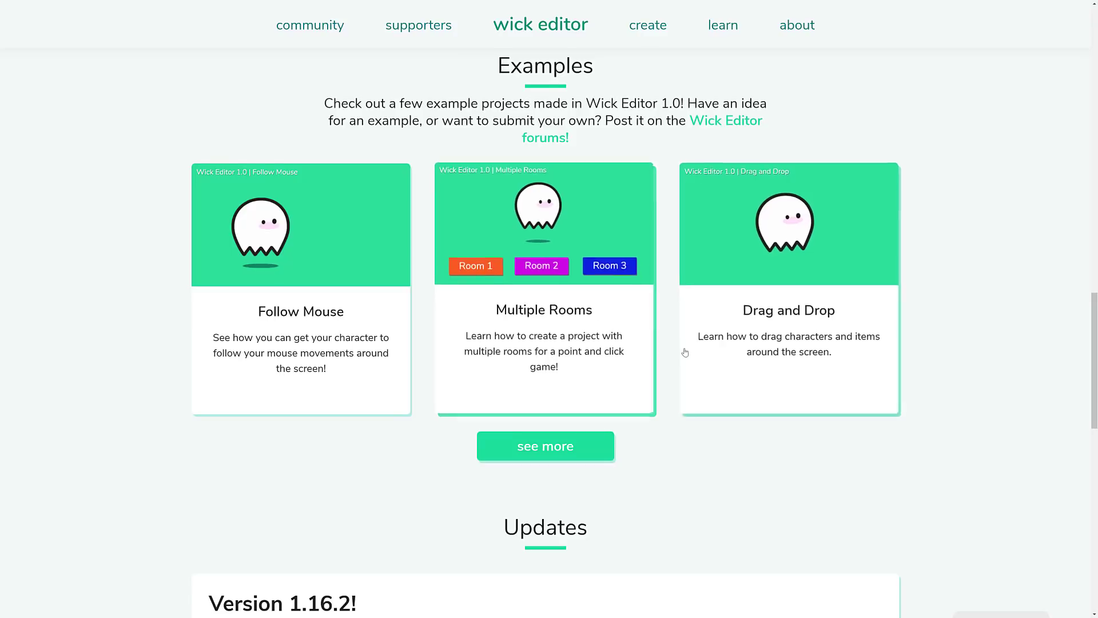
scroll(686, 346, up, 10)
scroll(681, 349, up, 11)
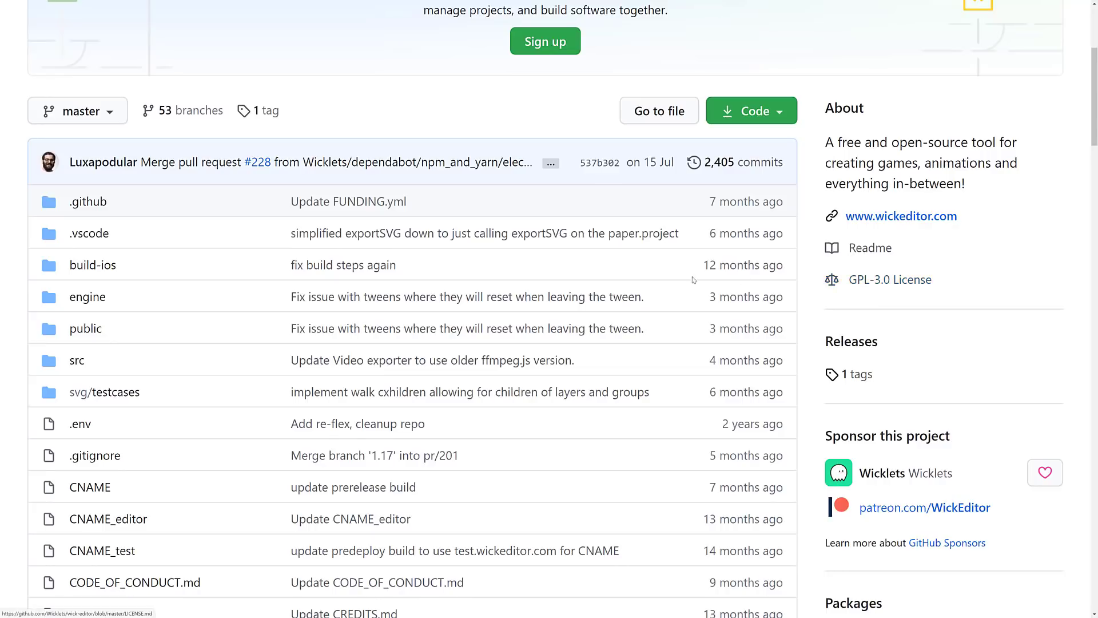
Browse the repository's file list and peek inside the src folder before going back.
scroll(694, 280, up, 5)
mouse_move(312, 32)
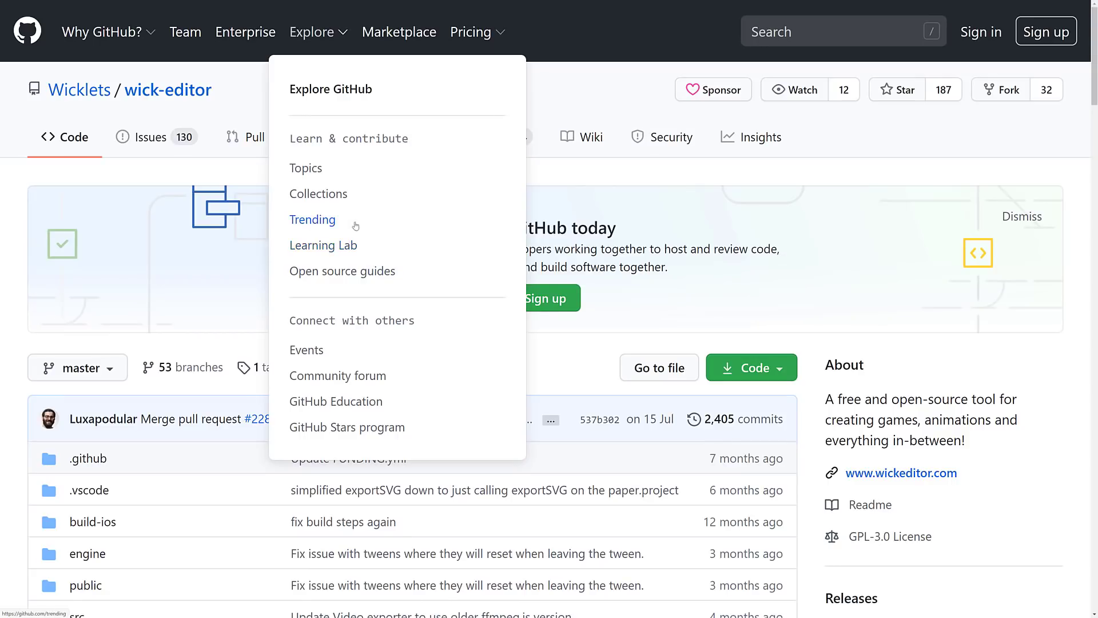
mouse_move(49, 418)
scroll(49, 418, down, 5)
scroll(280, 399, down, 10)
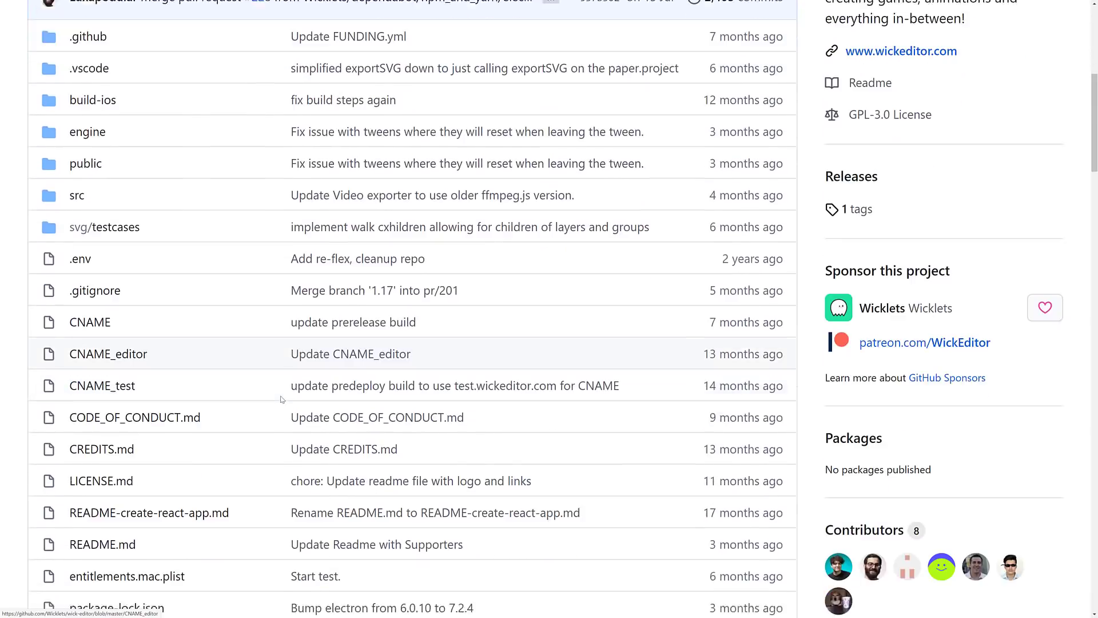
scroll(281, 399, down, 5)
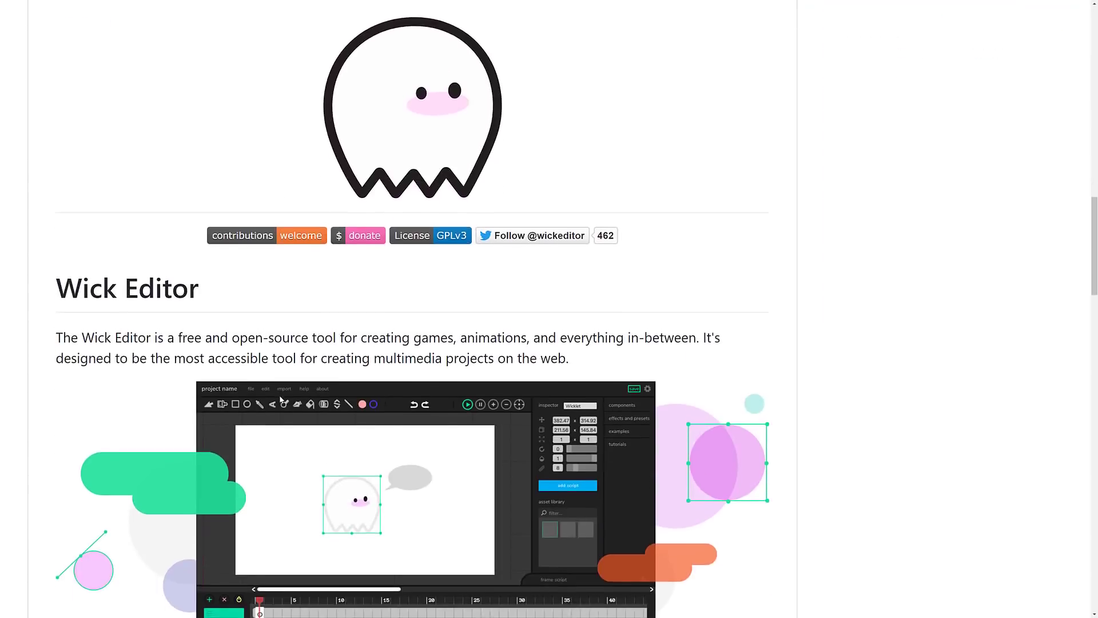
scroll(71, 341, up, 16)
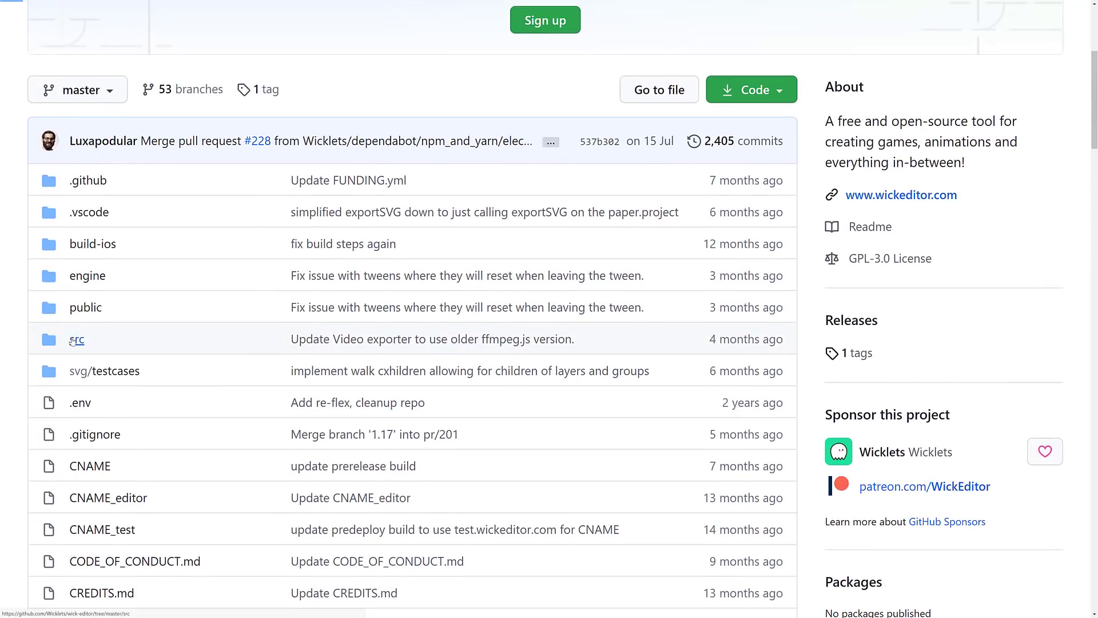
click(71, 340)
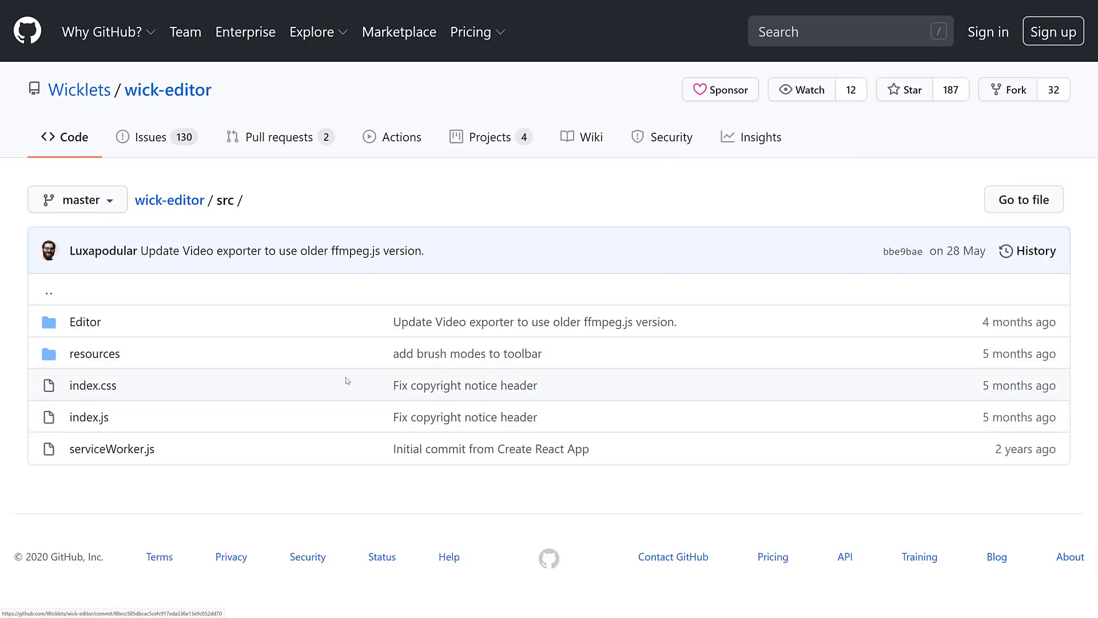
key(alt+Left)
Read the README setup instructions to the footer, noting the missing Windows instructions, then return to top.
scroll(484, 291, down, 15)
scroll(484, 292, down, 9)
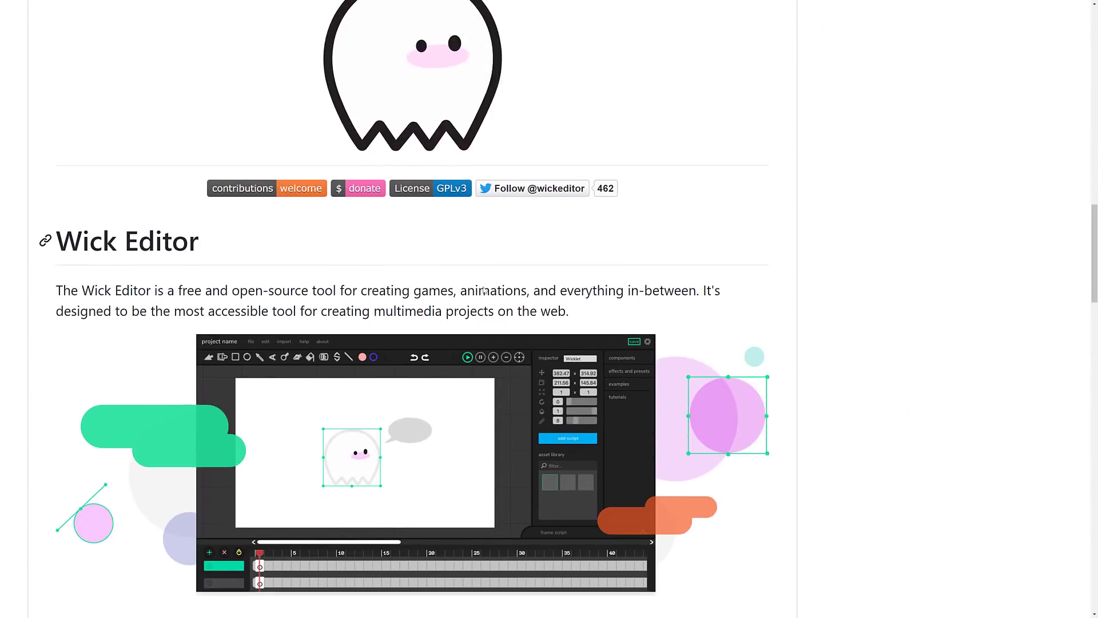
scroll(483, 286, down, 1)
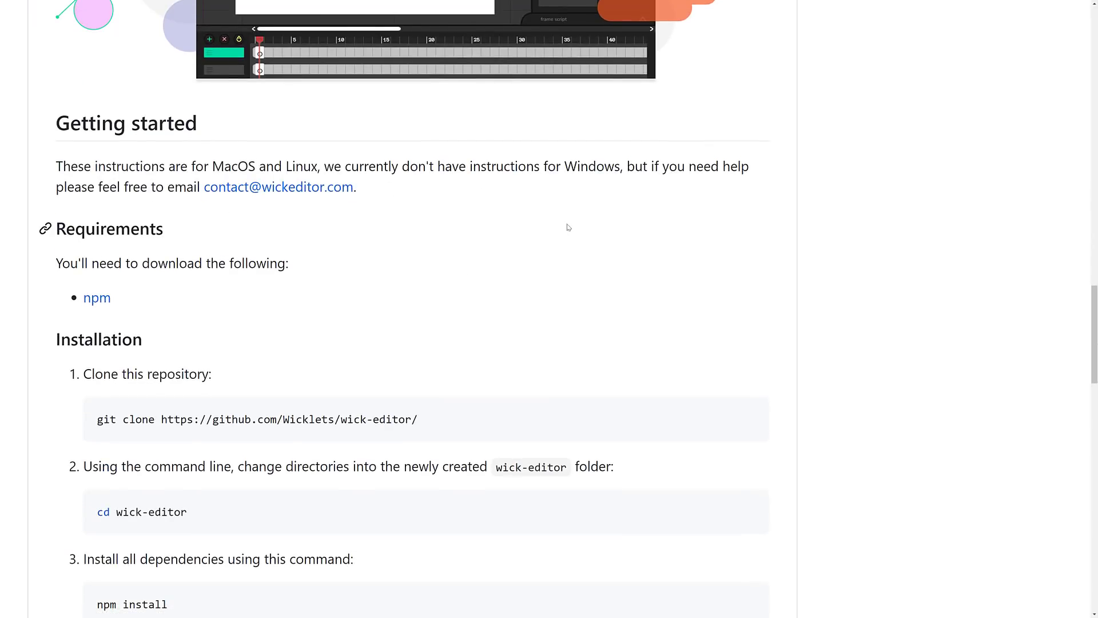
drag(120, 167, 694, 166)
click(722, 248)
scroll(296, 332, down, 2)
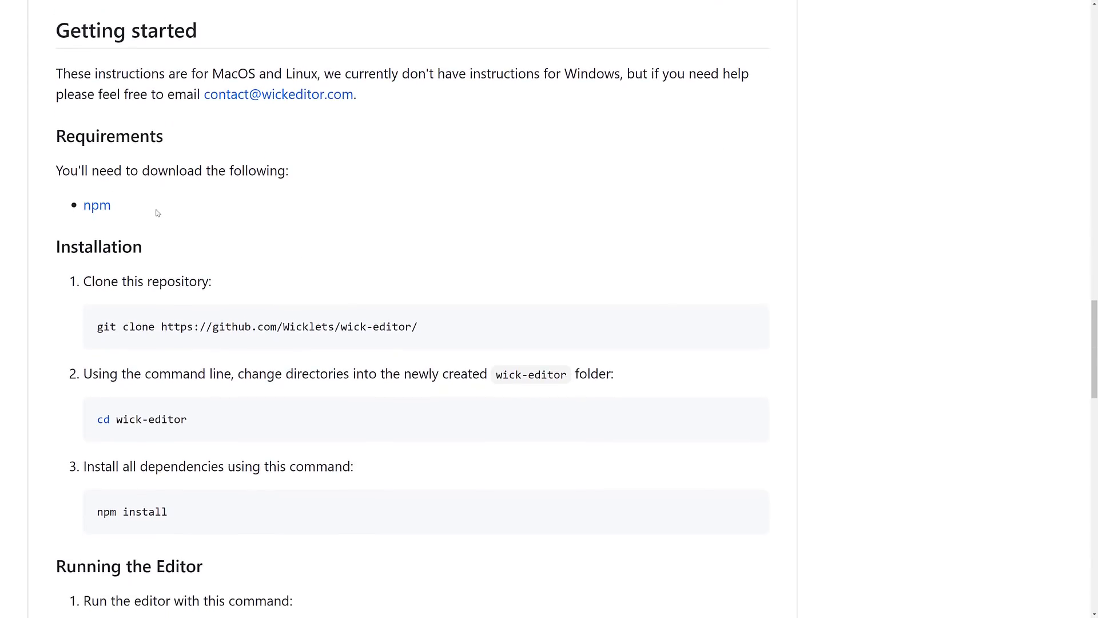
scroll(343, 289, down, 10)
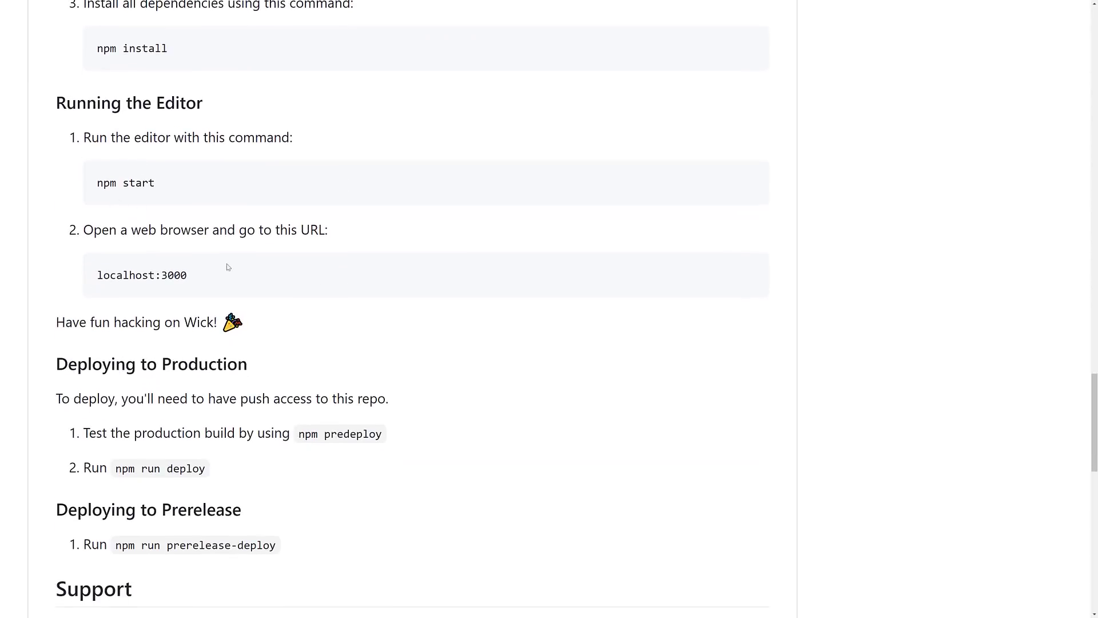
scroll(370, 312, down, 13)
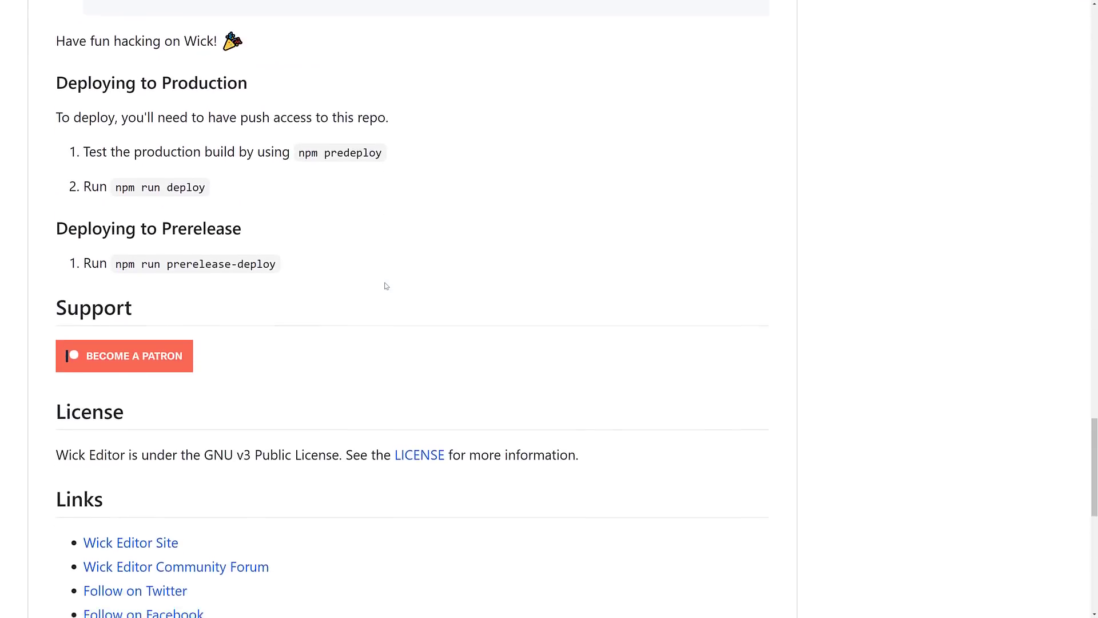
scroll(619, 397, down, 5)
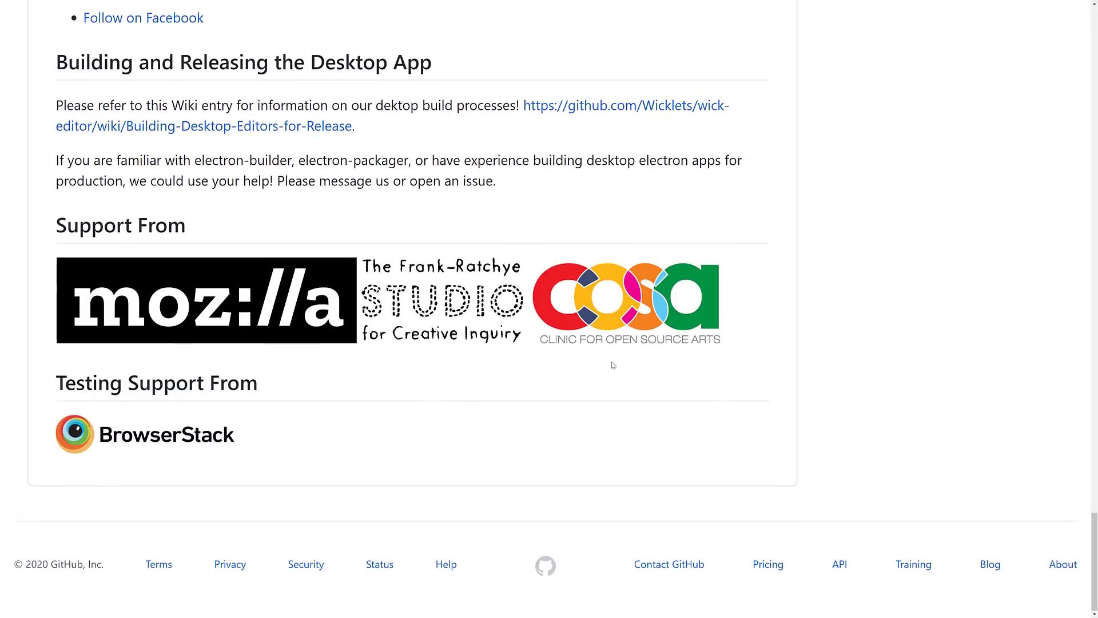
key(Home)
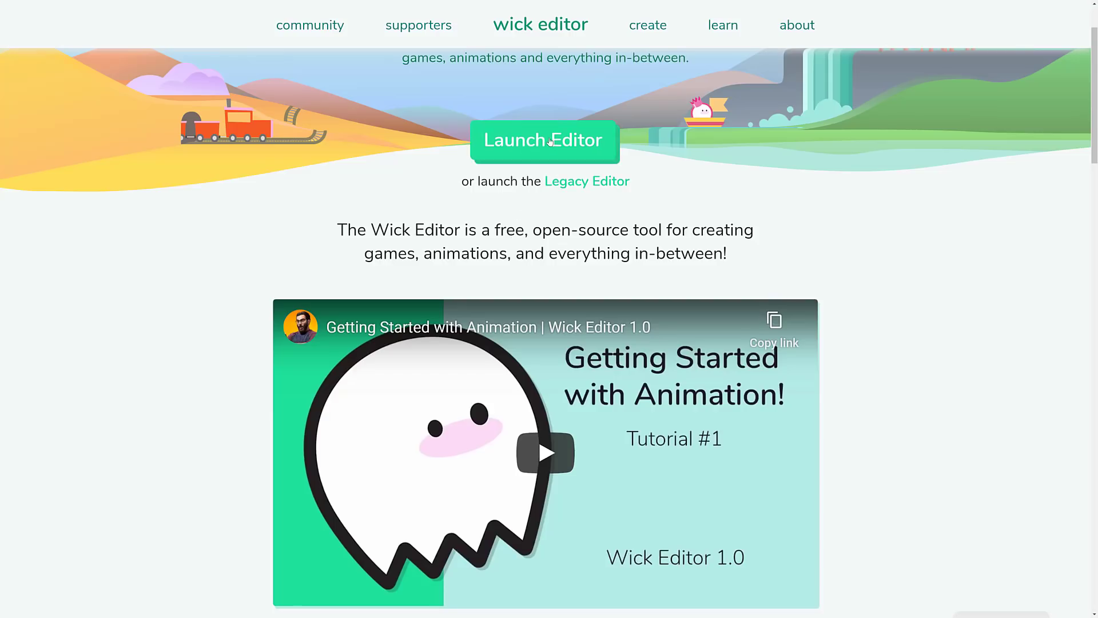
Launch the online editor and load the autosaved five-frame tree animation.
click(604, 150)
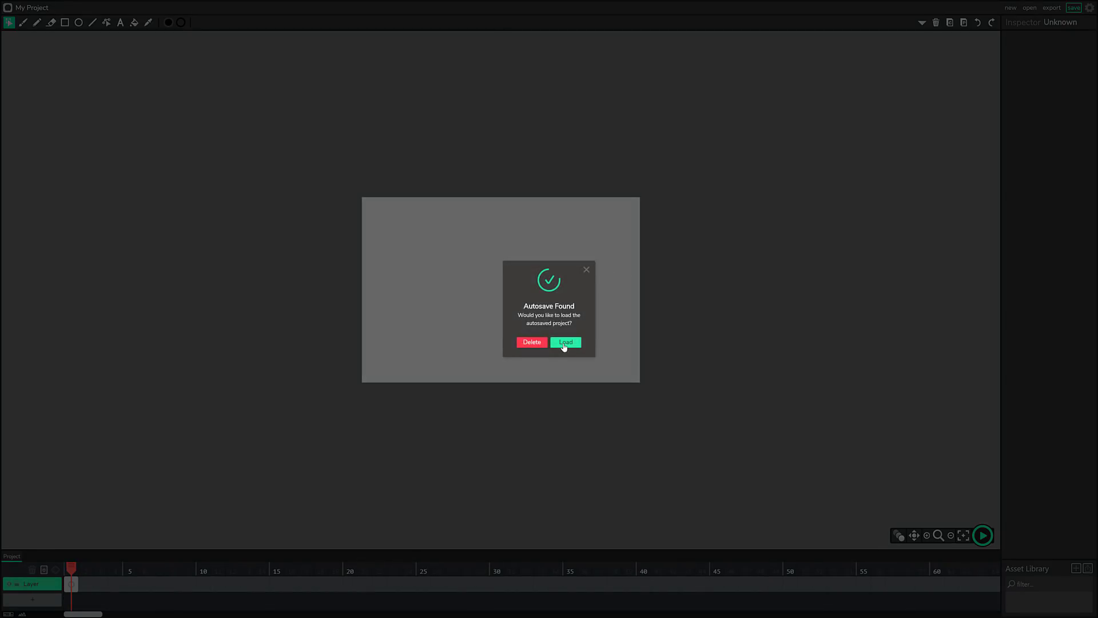
click(565, 342)
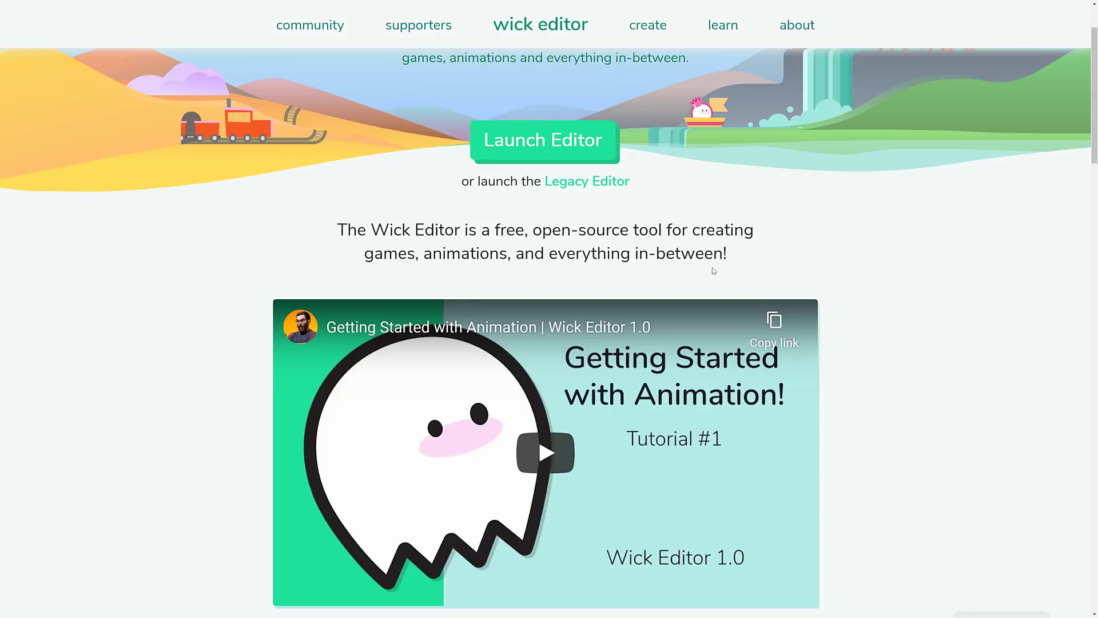
Go to the Wick Editor website's About page and scroll through what the project is and who made it.
scroll(822, 274, up, 2)
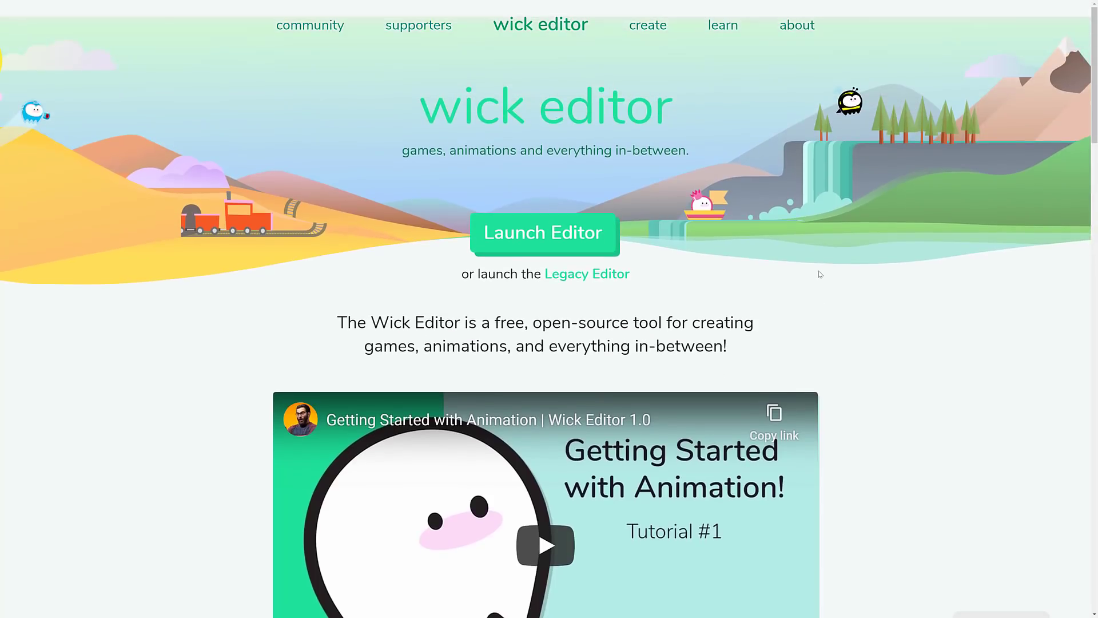
click(796, 26)
scroll(821, 326, down, 20)
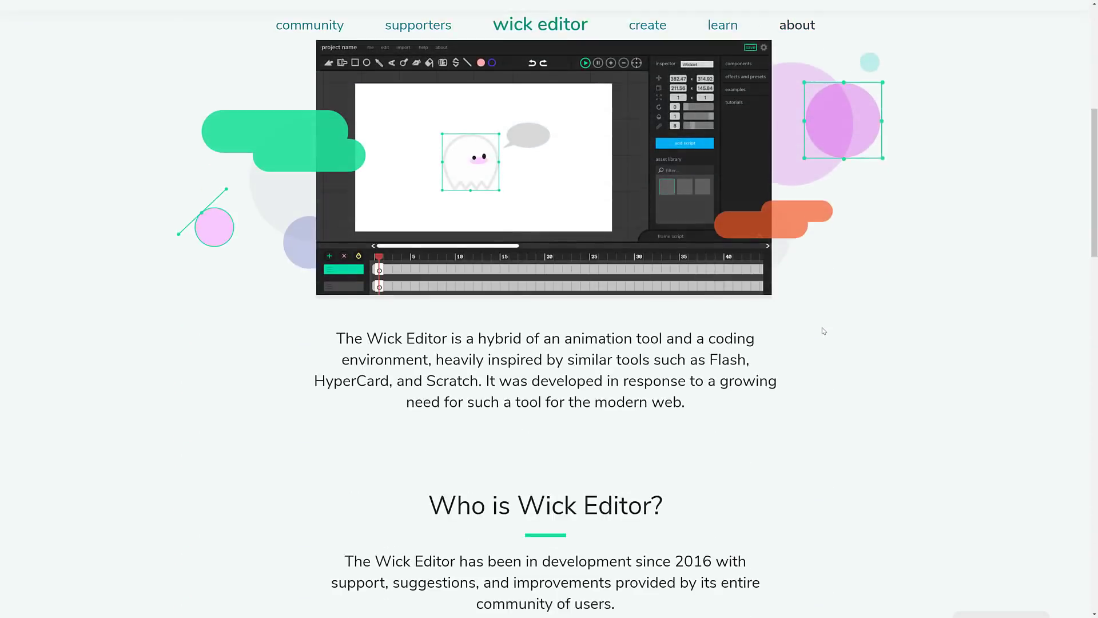
scroll(822, 327, down, 10)
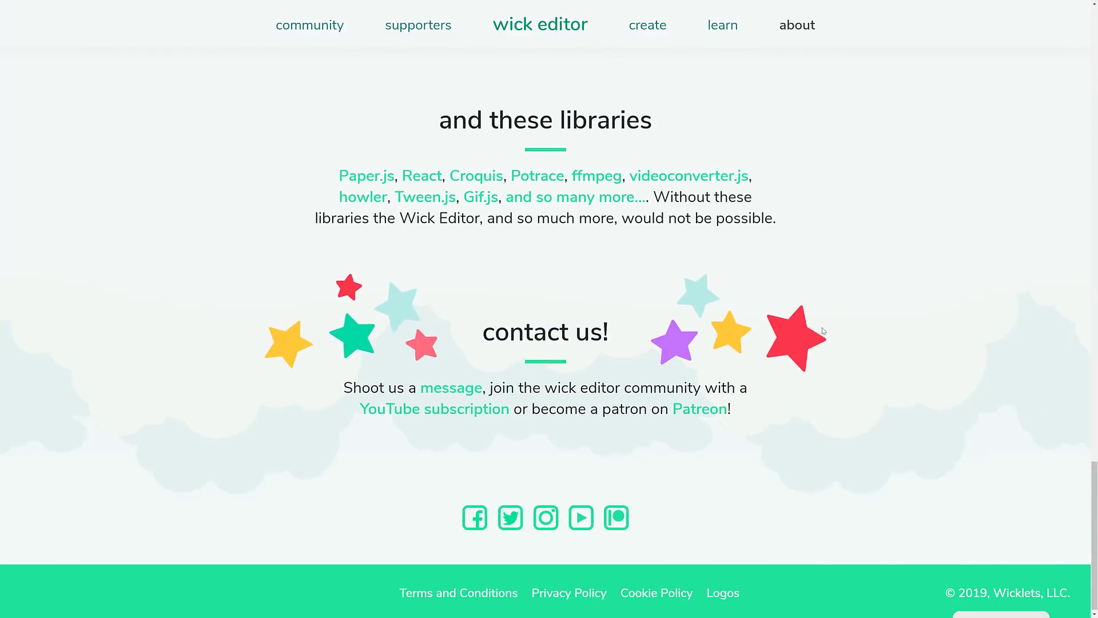
scroll(748, 380, up, 15)
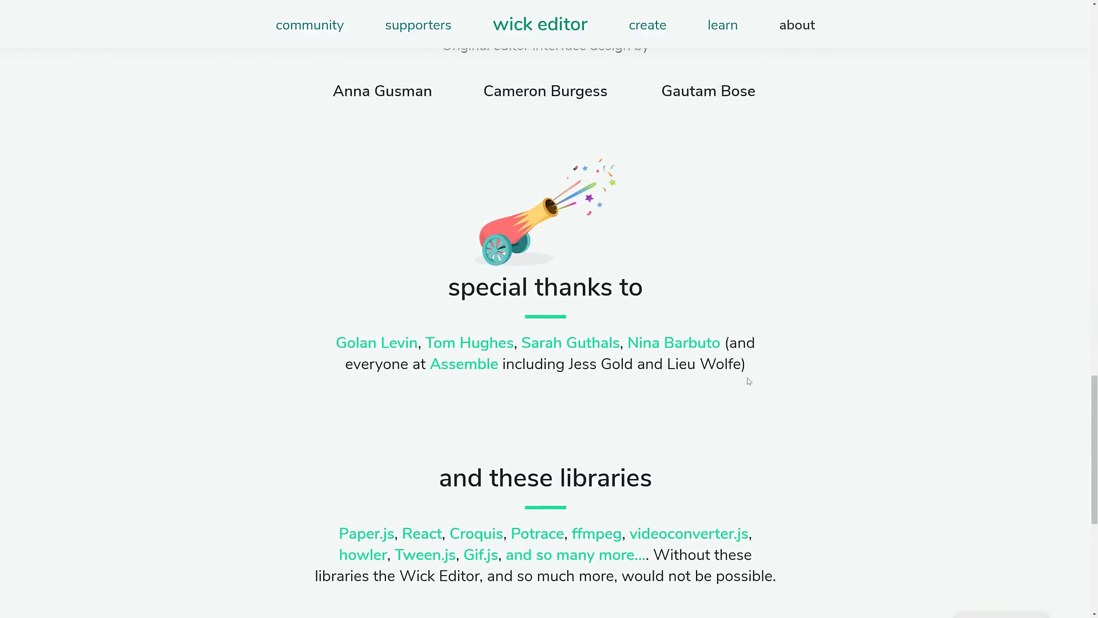
scroll(749, 382, up, 10)
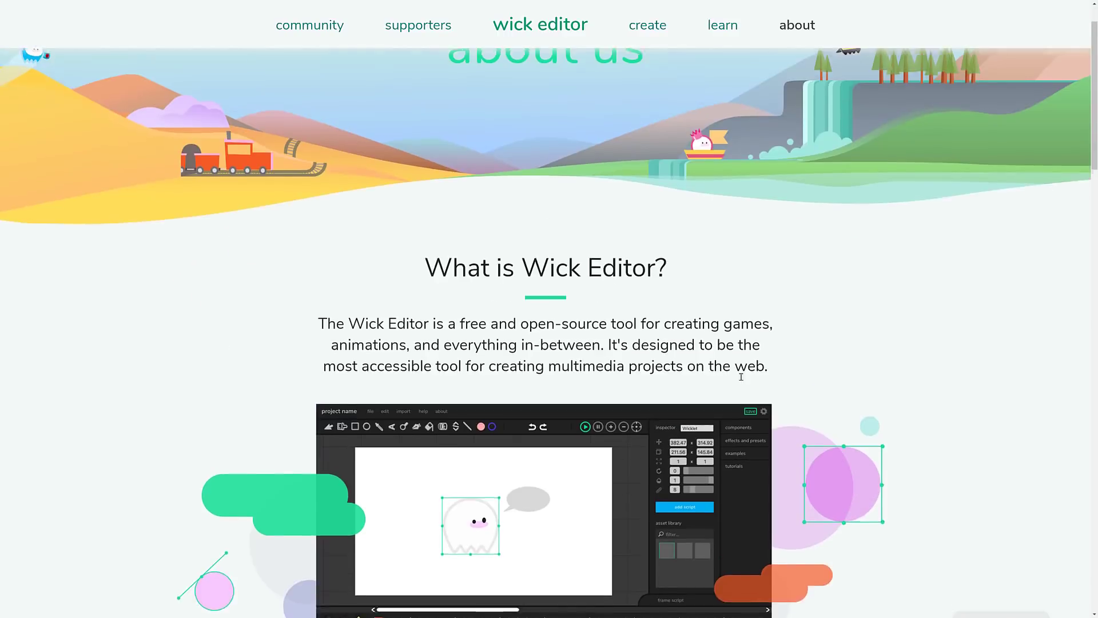